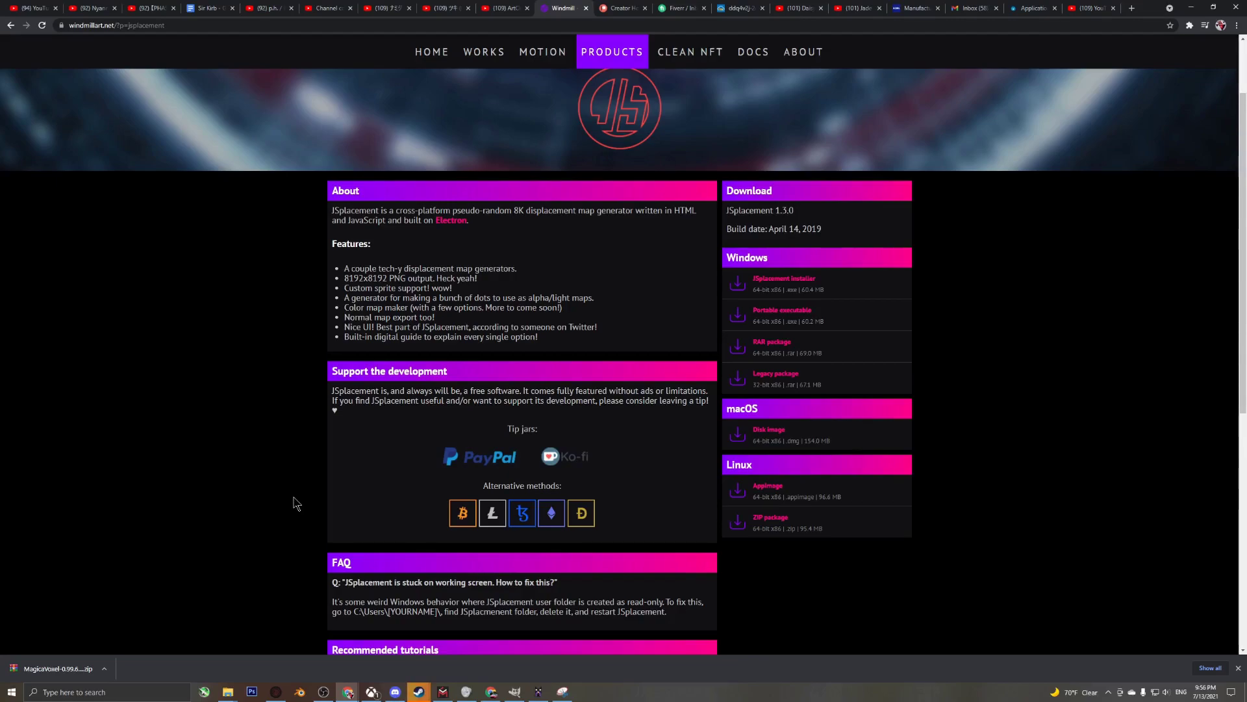
Download the 64-bit Windows JSplacement installer from the product page
scroll(294, 500, up, 1)
scroll(305, 278, down, 1)
scroll(1029, 465, up, 1)
scroll(1044, 466, down, 1)
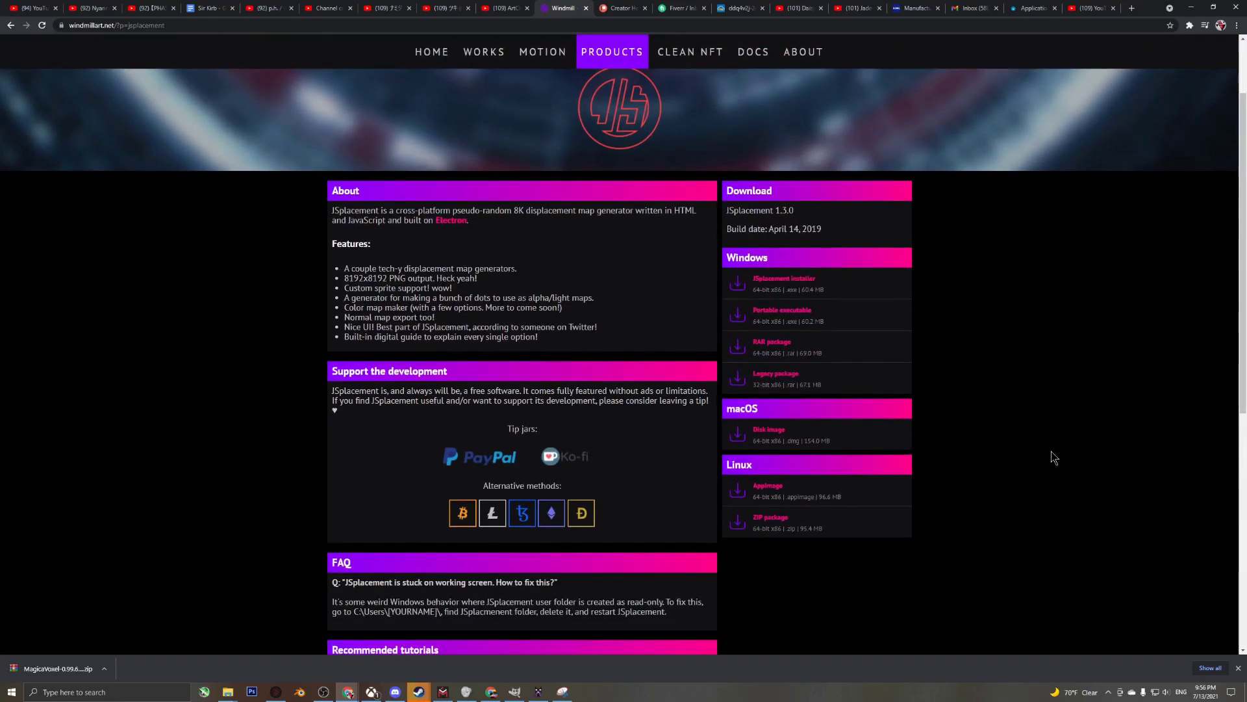
click(791, 281)
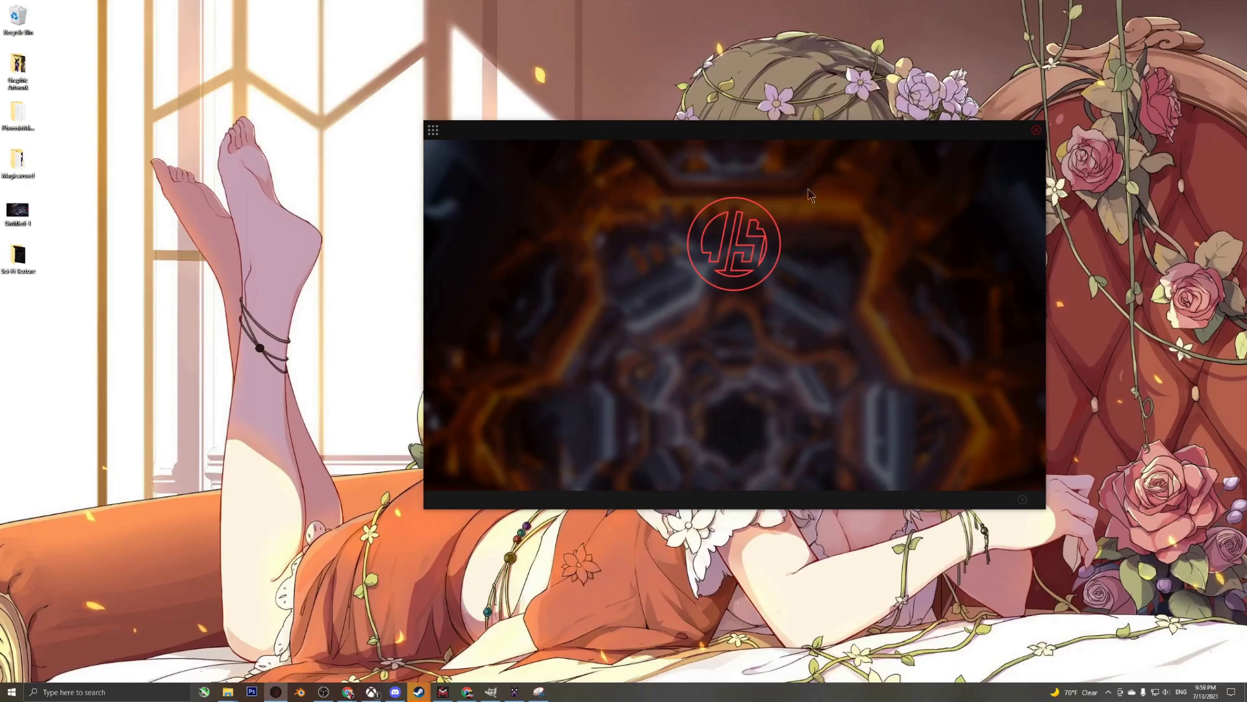
Switch to JSplacement and generate a displacement map in JSplacement: 2 with the Crap Pack sprite set and 420 iterations
click(434, 133)
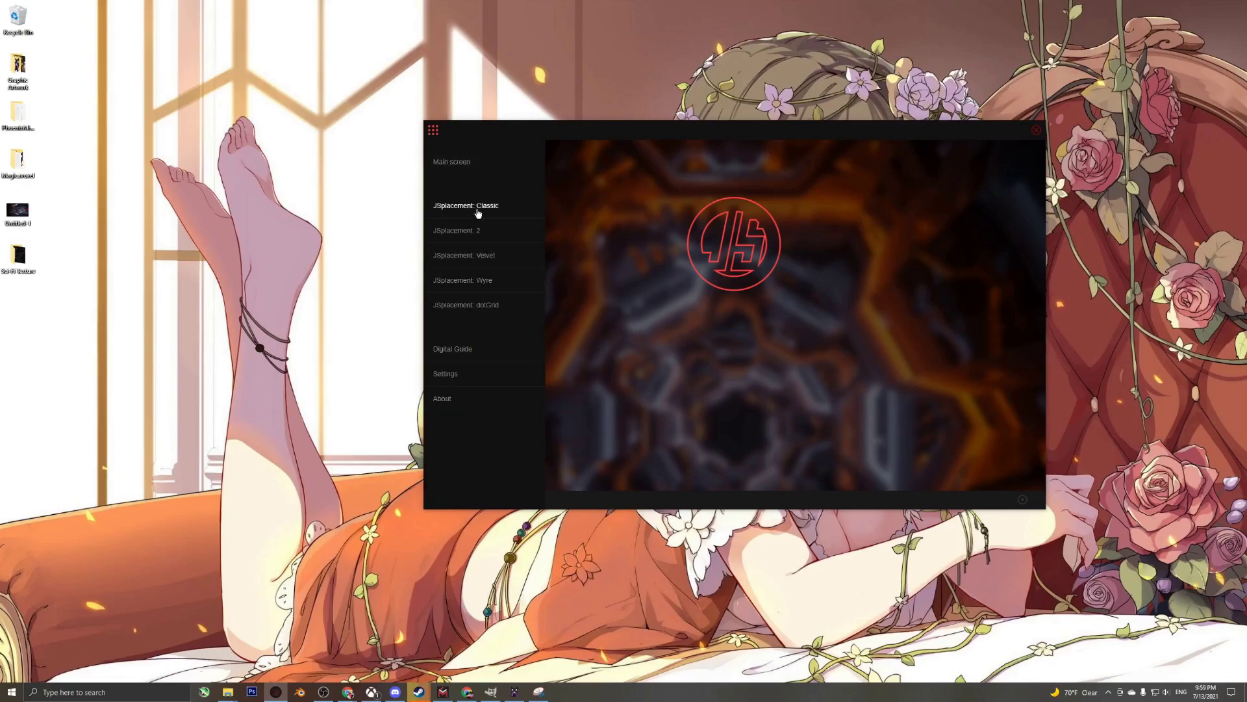
click(472, 232)
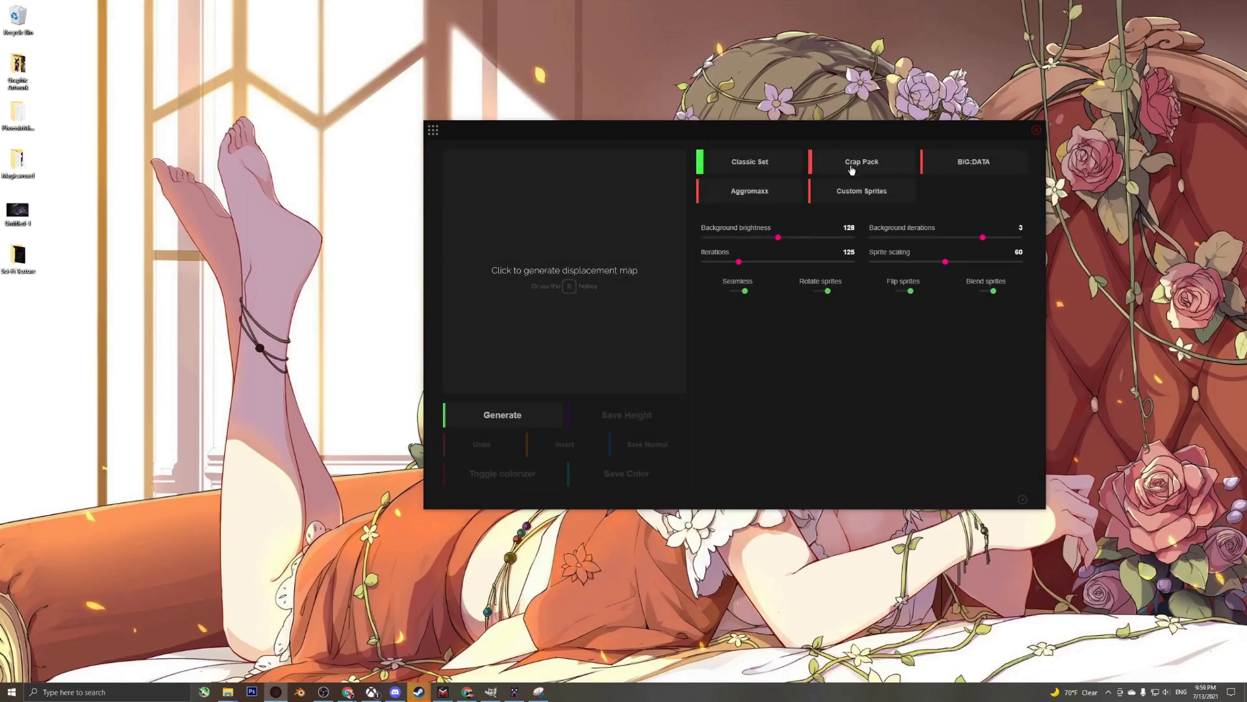
click(856, 174)
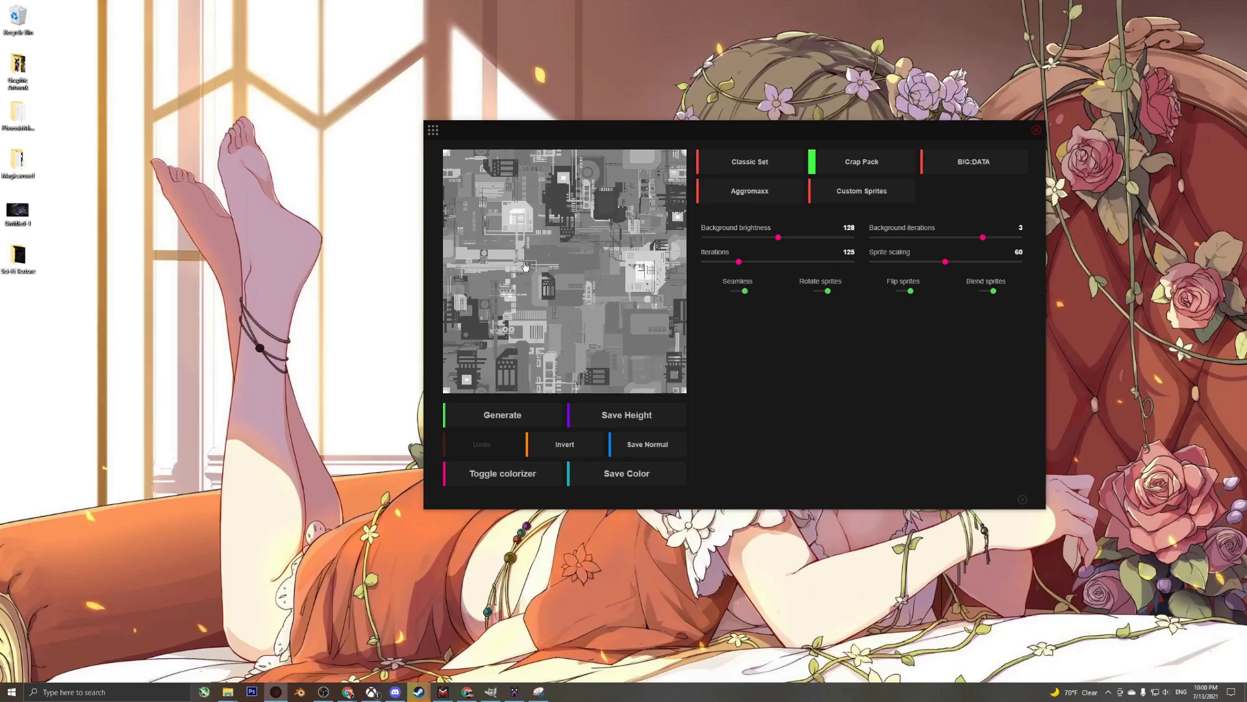
drag(747, 262, 832, 262)
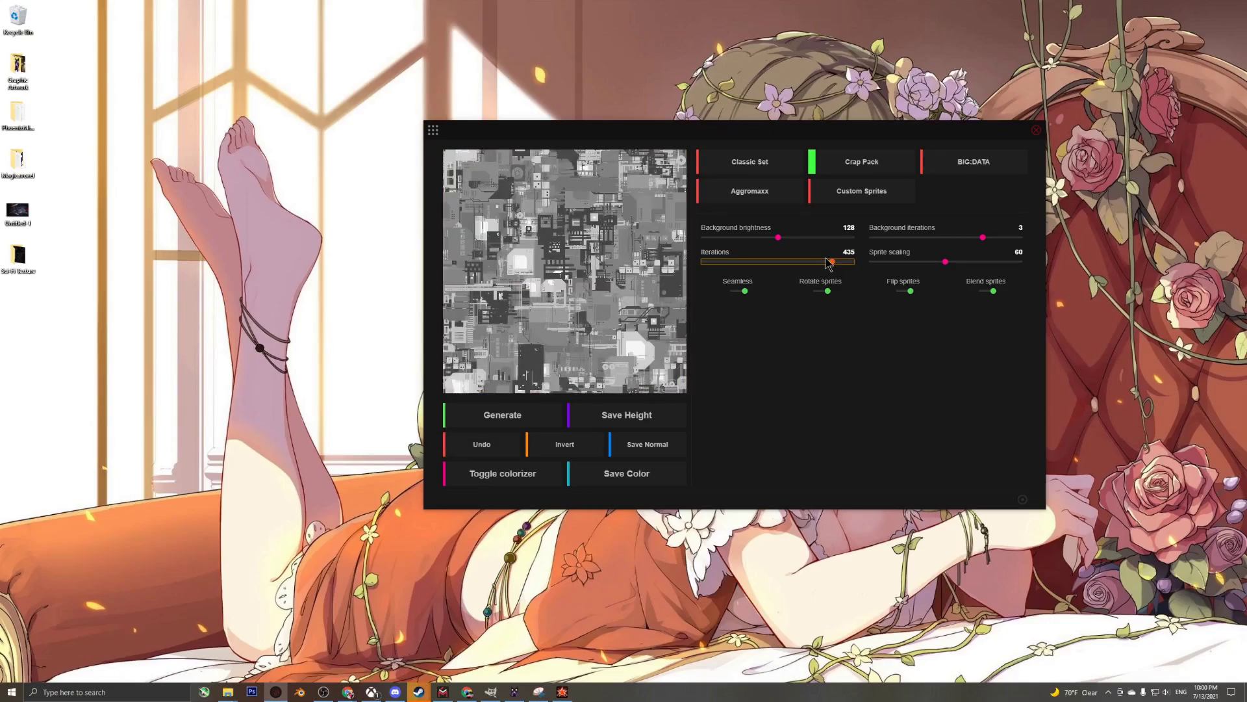
mouse_move(830, 263)
mouse_down()
mouse_move(702, 262)
mouse_move(840, 265)
mouse_move(827, 263)
mouse_up()
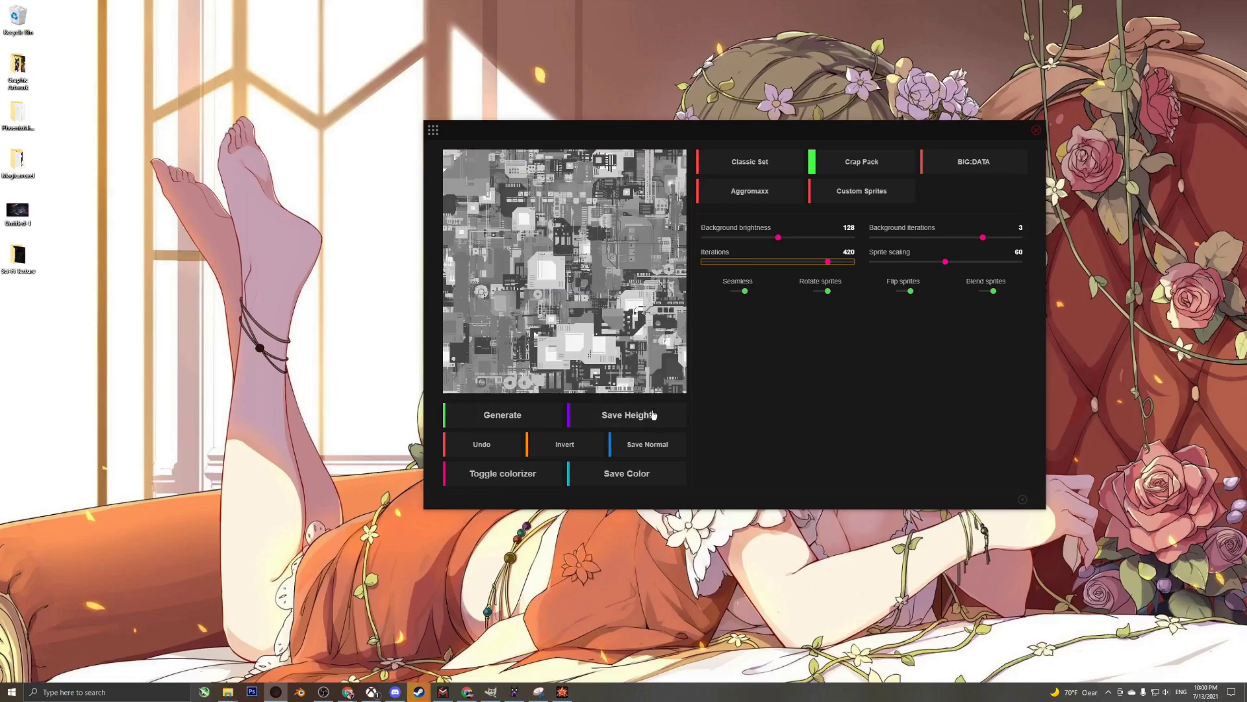
click(629, 422)
click(621, 422)
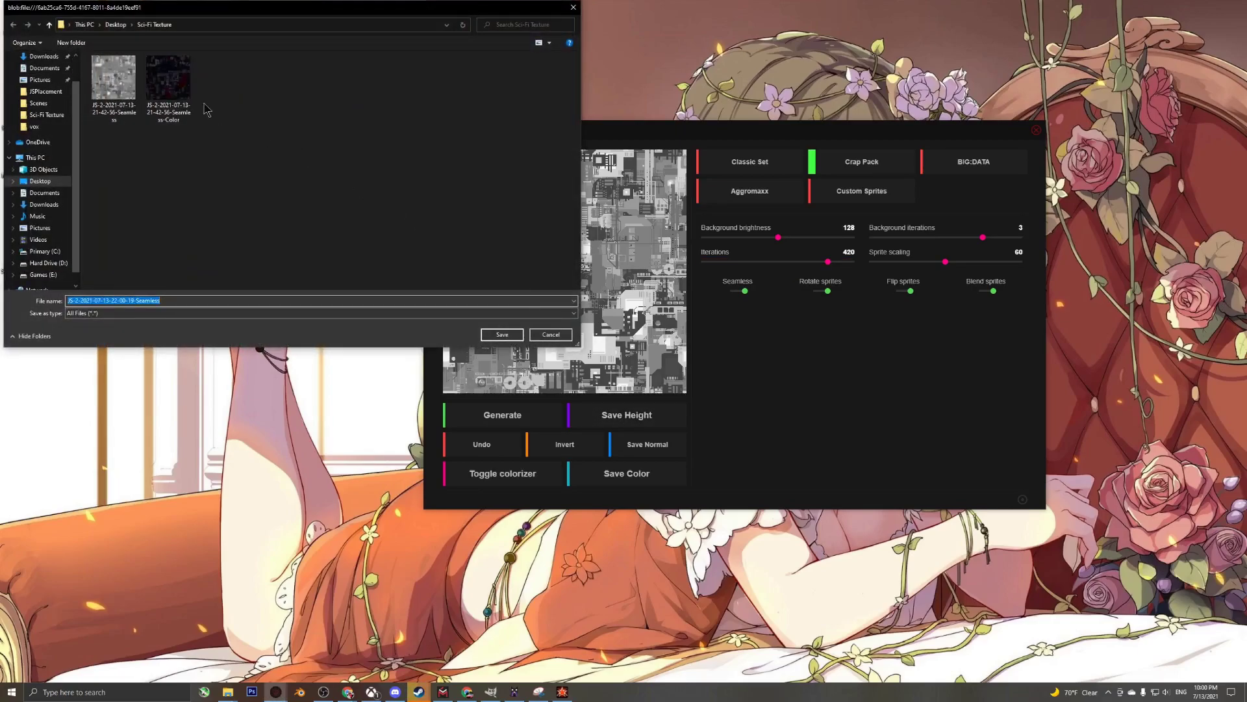
scroll(54, 103, up, 2)
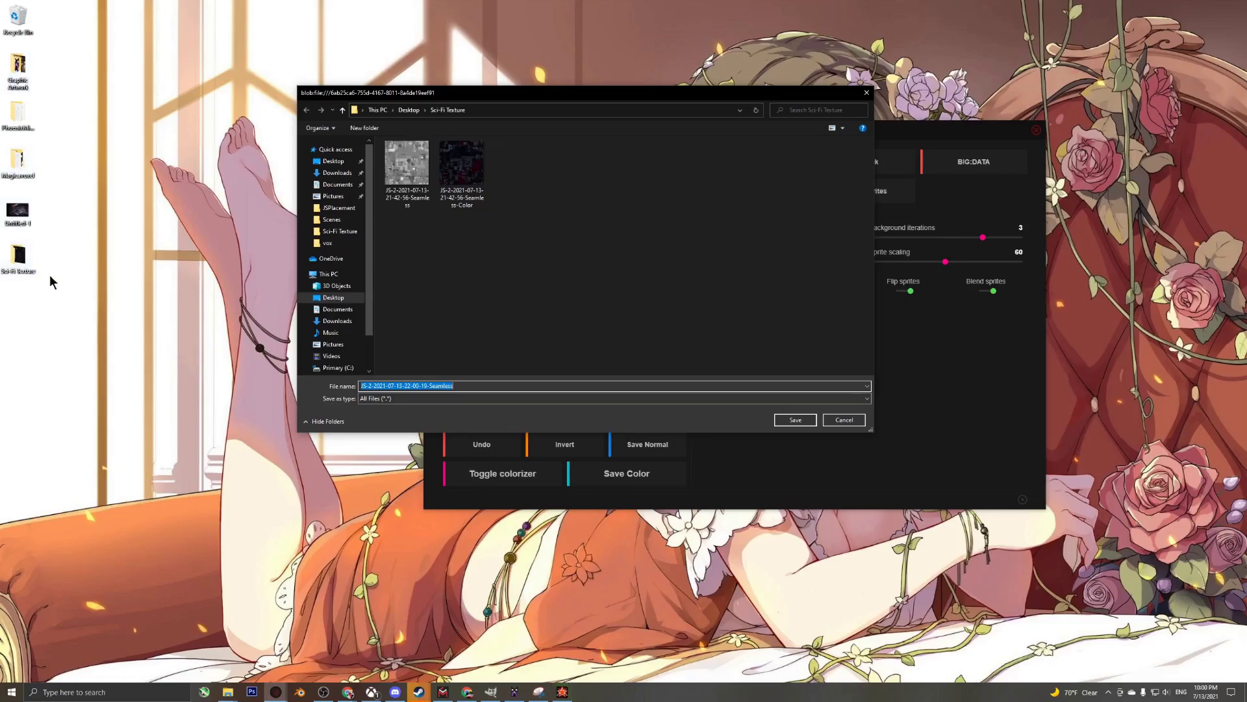
click(416, 189)
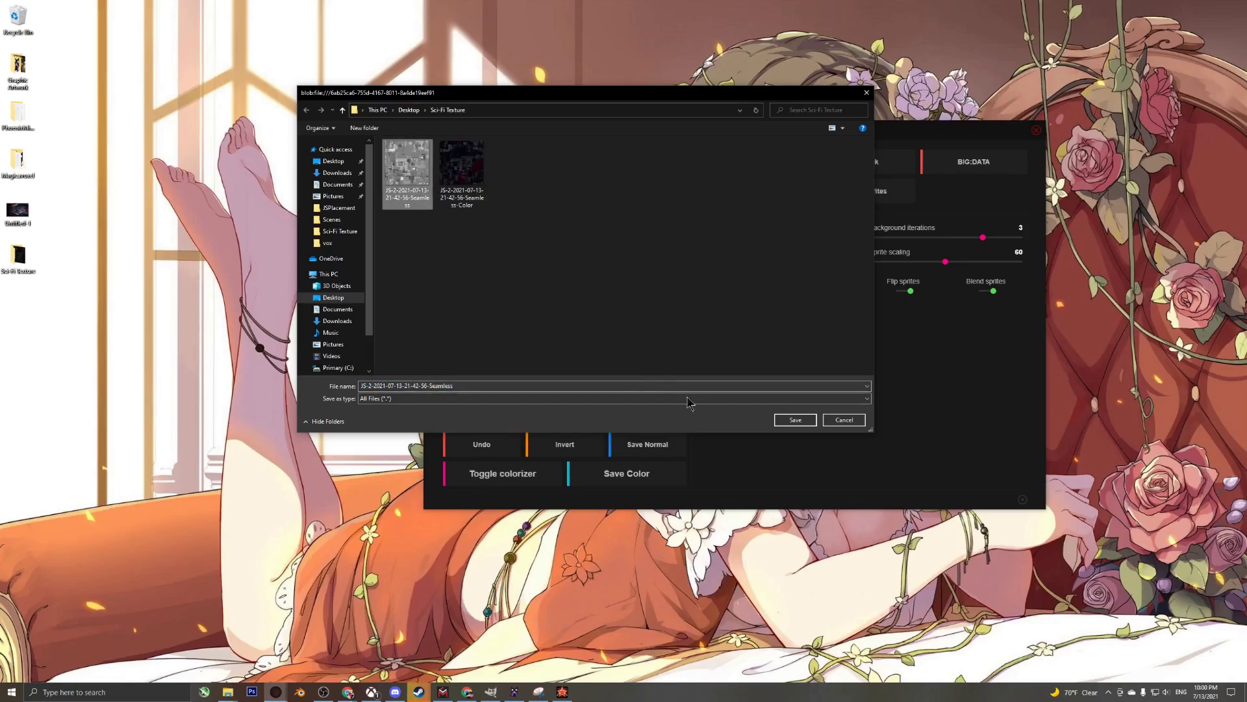
click(795, 420)
click(652, 349)
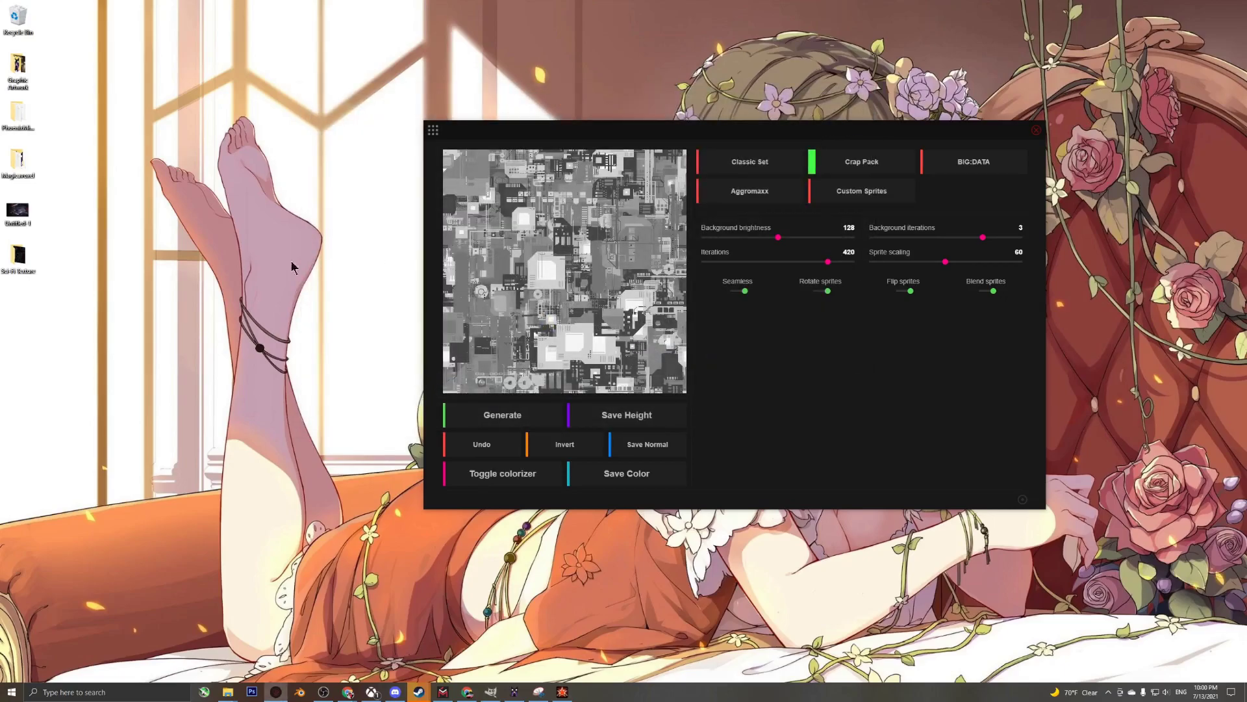
Turn on the colorizer, try several gradients, and apply the near-black one at the end of the second row
click(530, 474)
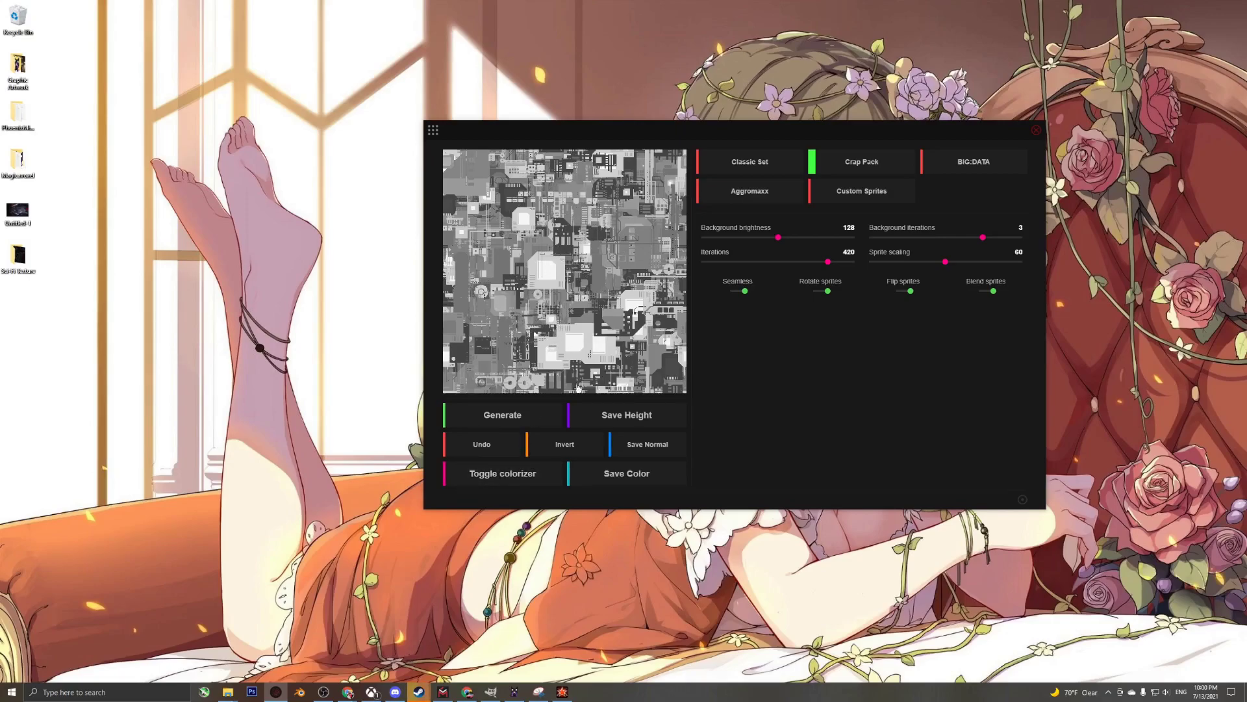
click(492, 478)
click(518, 170)
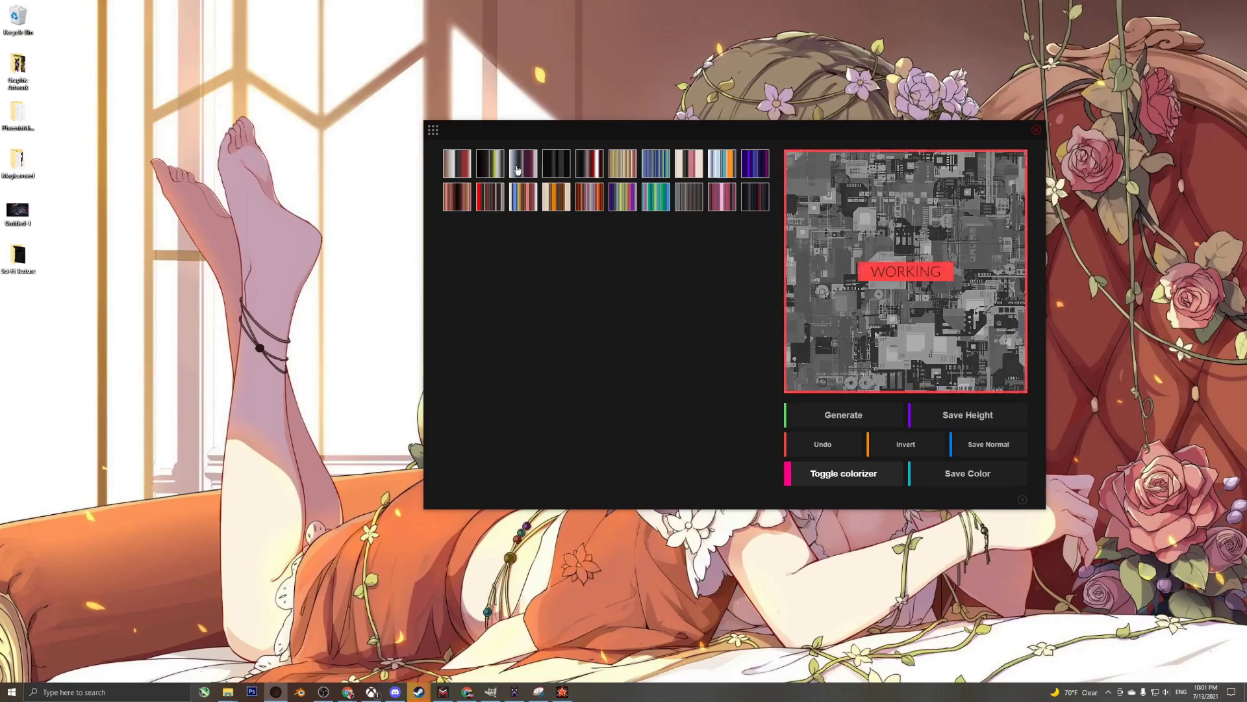
click(523, 170)
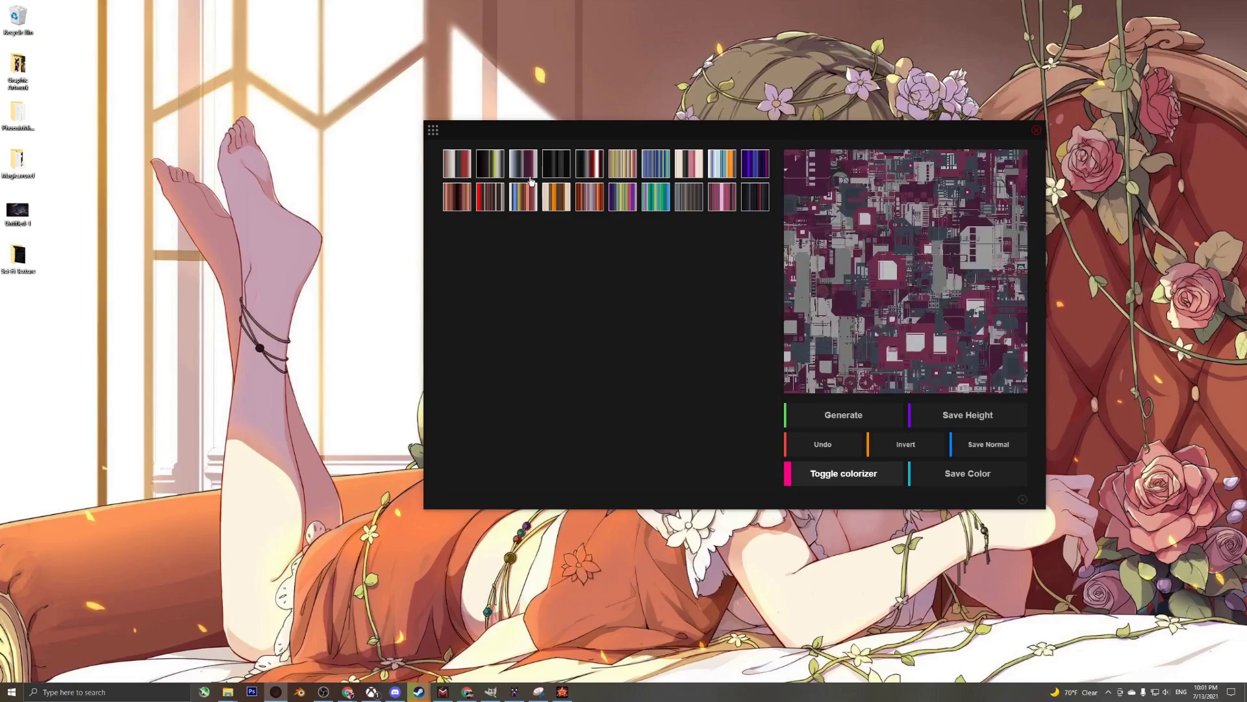
click(550, 200)
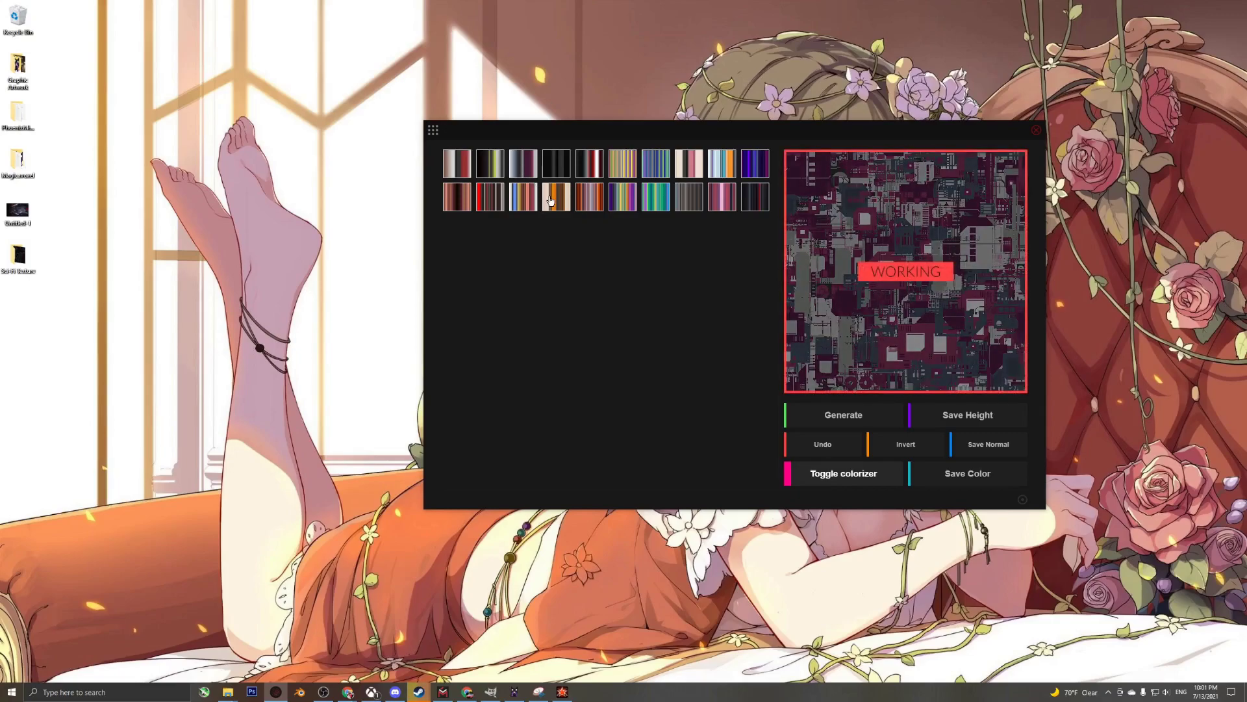
click(749, 170)
click(753, 198)
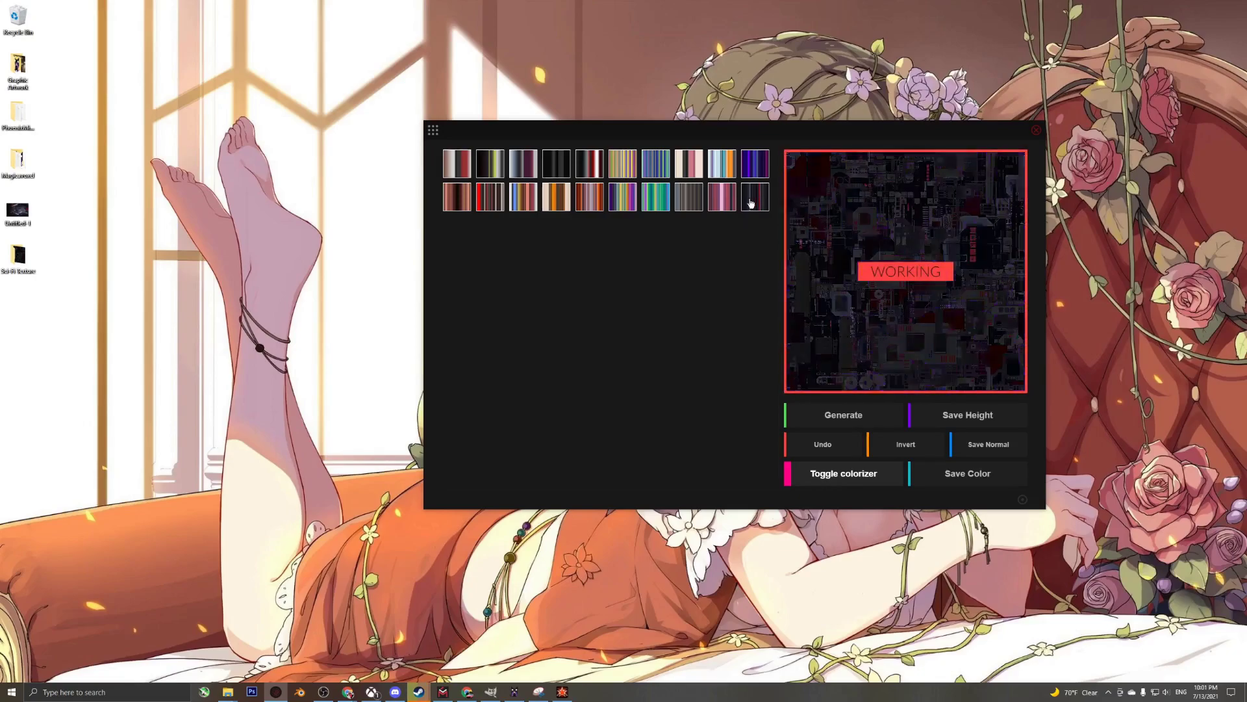
mouse_move(972, 315)
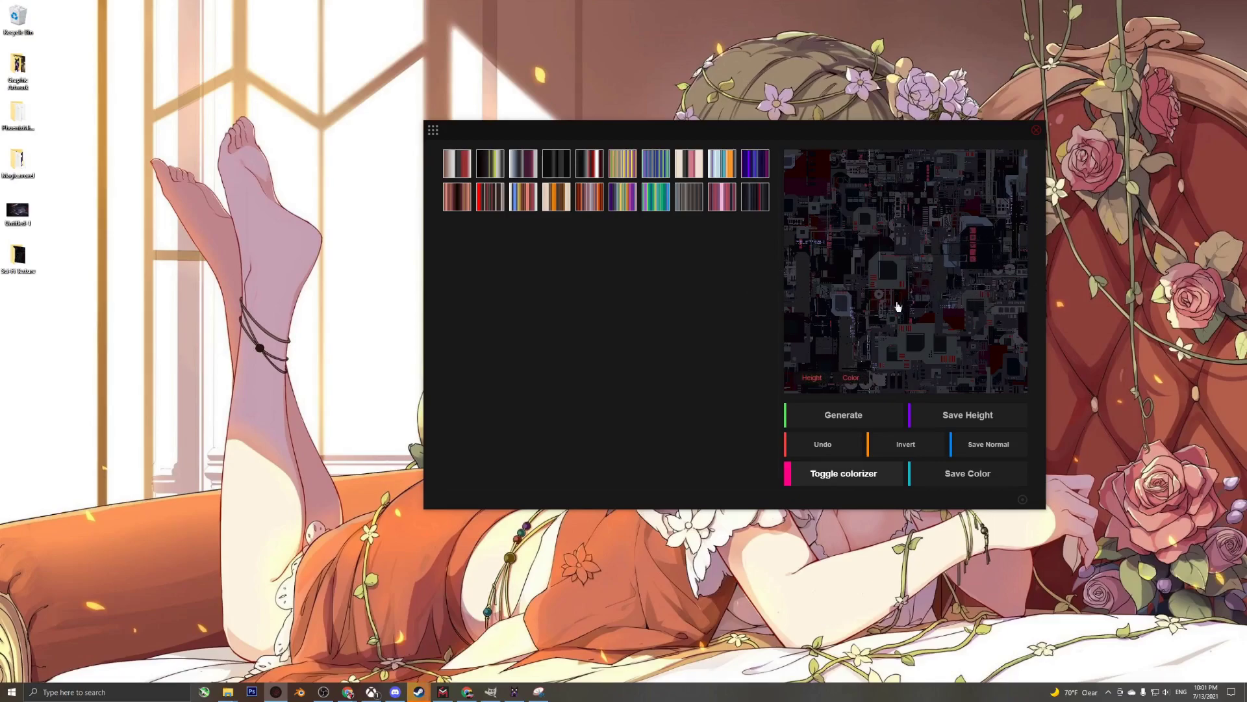
click(761, 165)
click(719, 170)
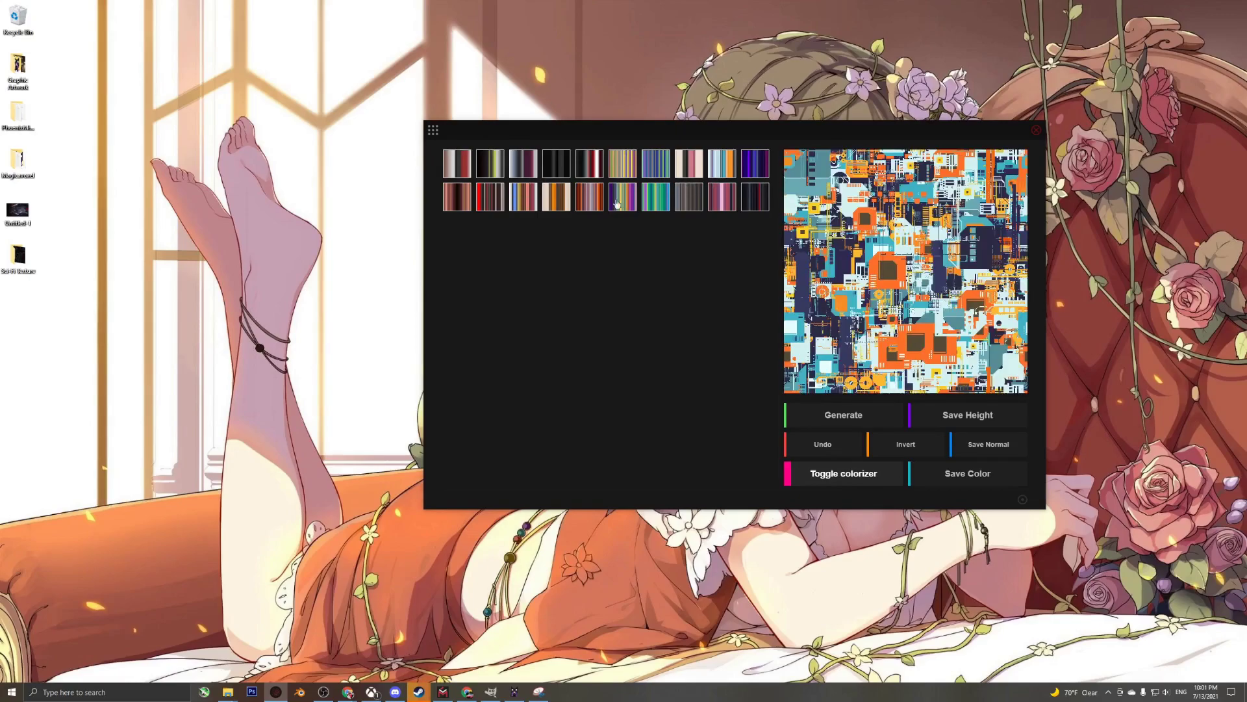
click(757, 205)
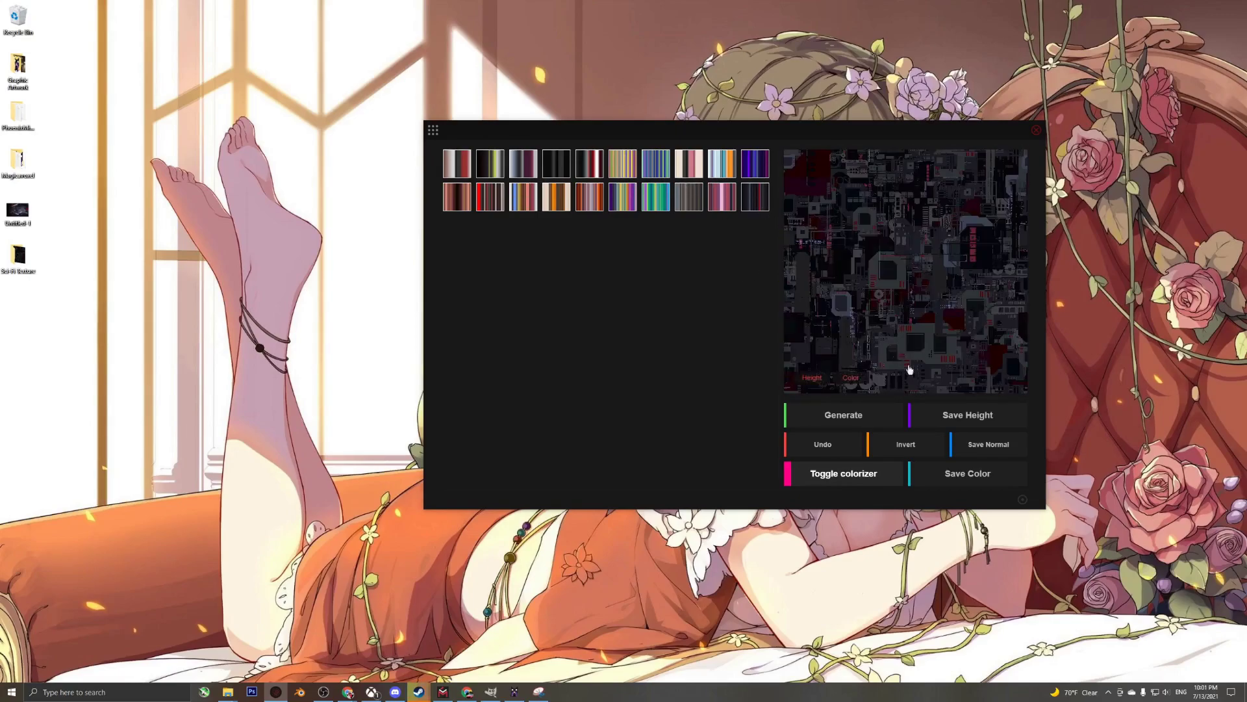
click(934, 473)
click(465, 174)
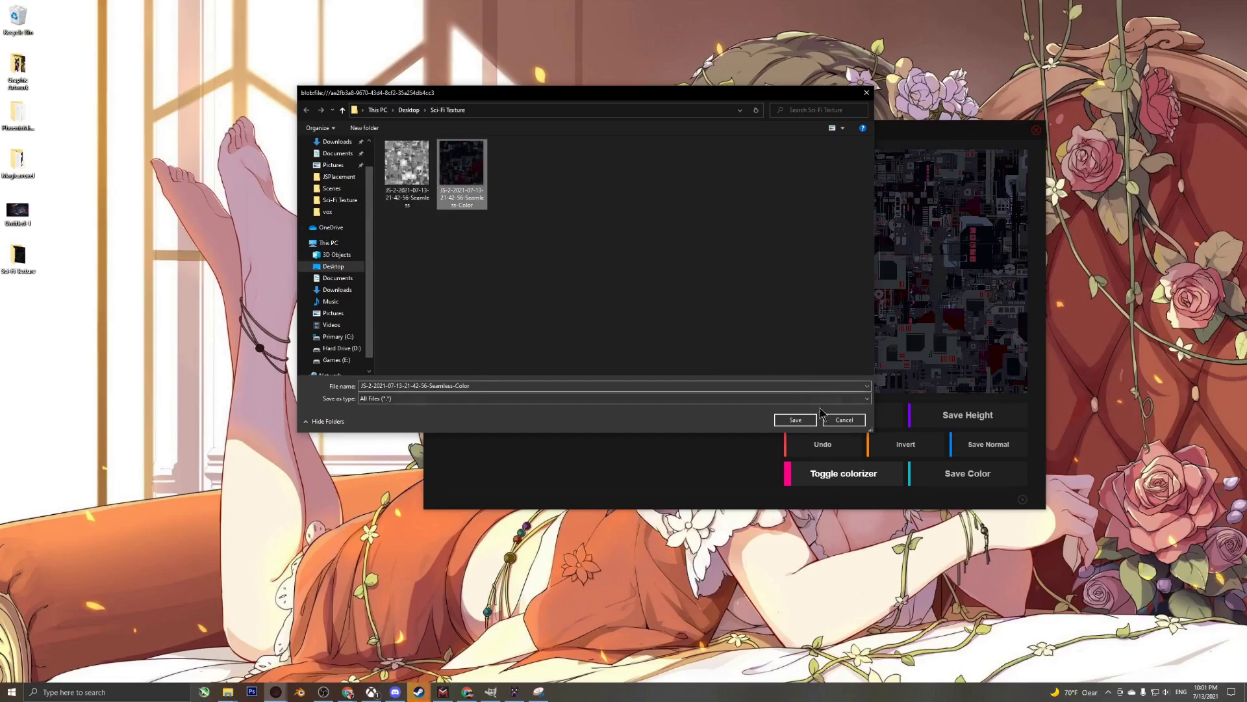
click(795, 420)
click(661, 350)
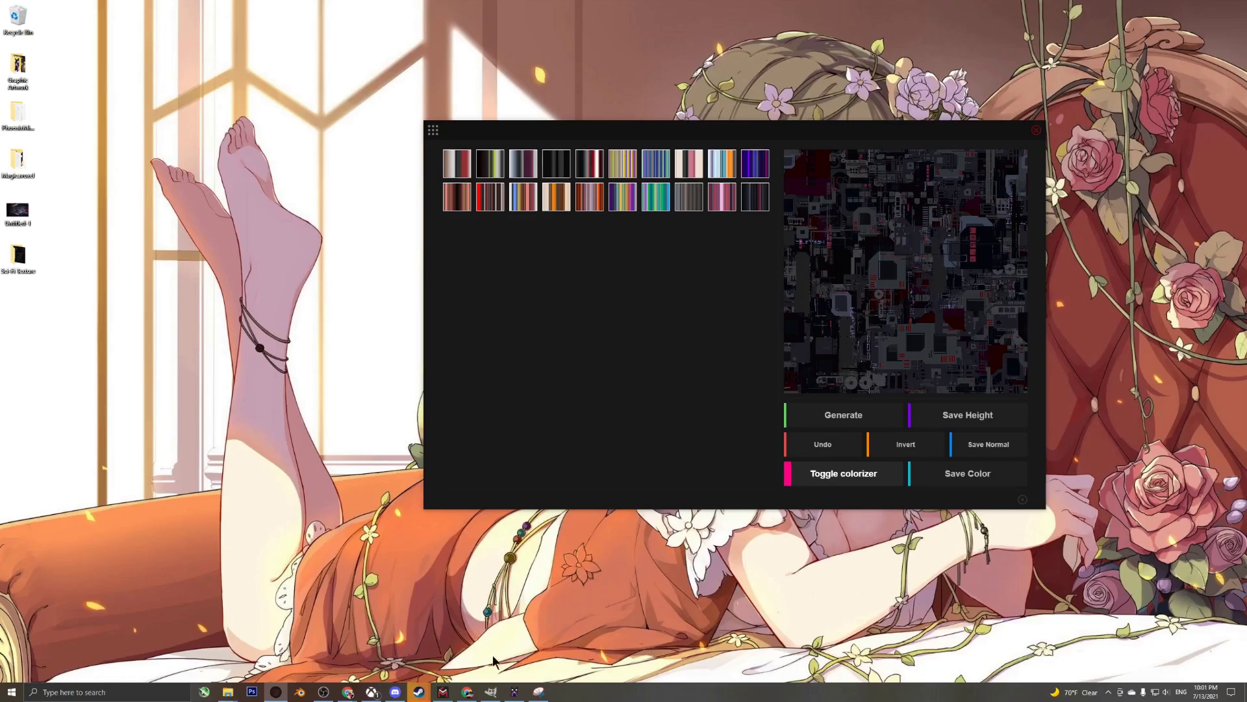
click(491, 691)
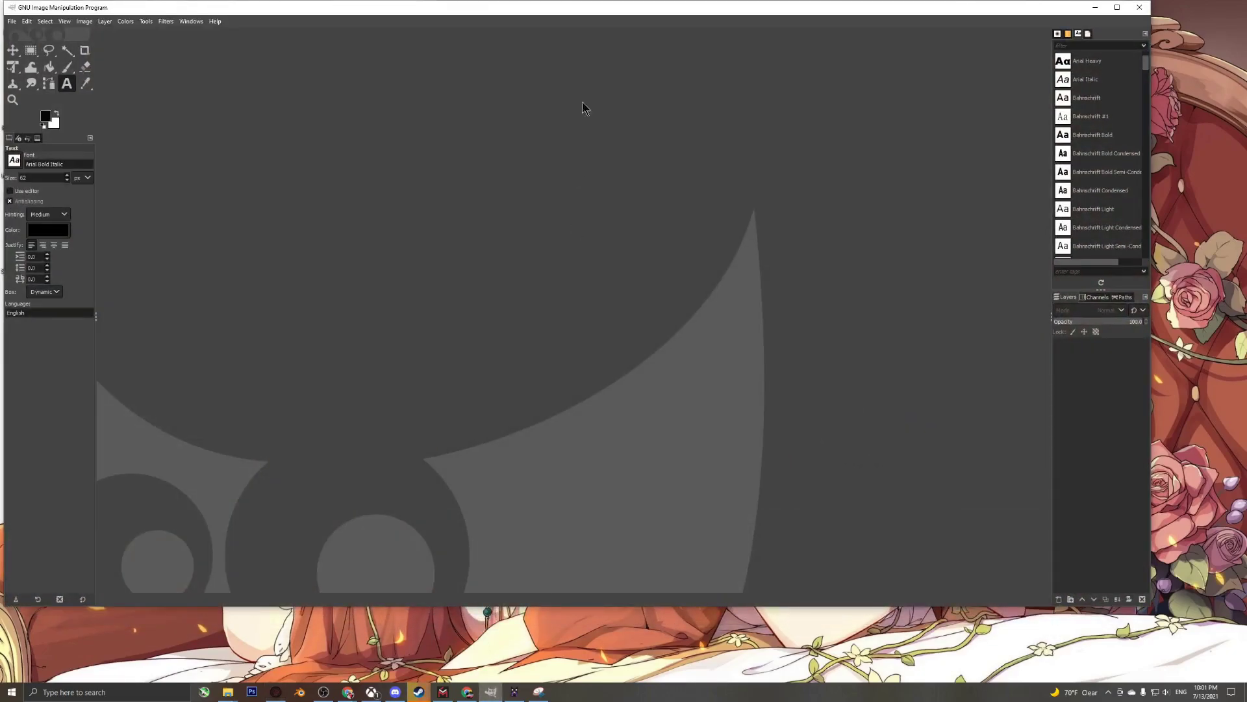
drag(550, 14, 684, 59)
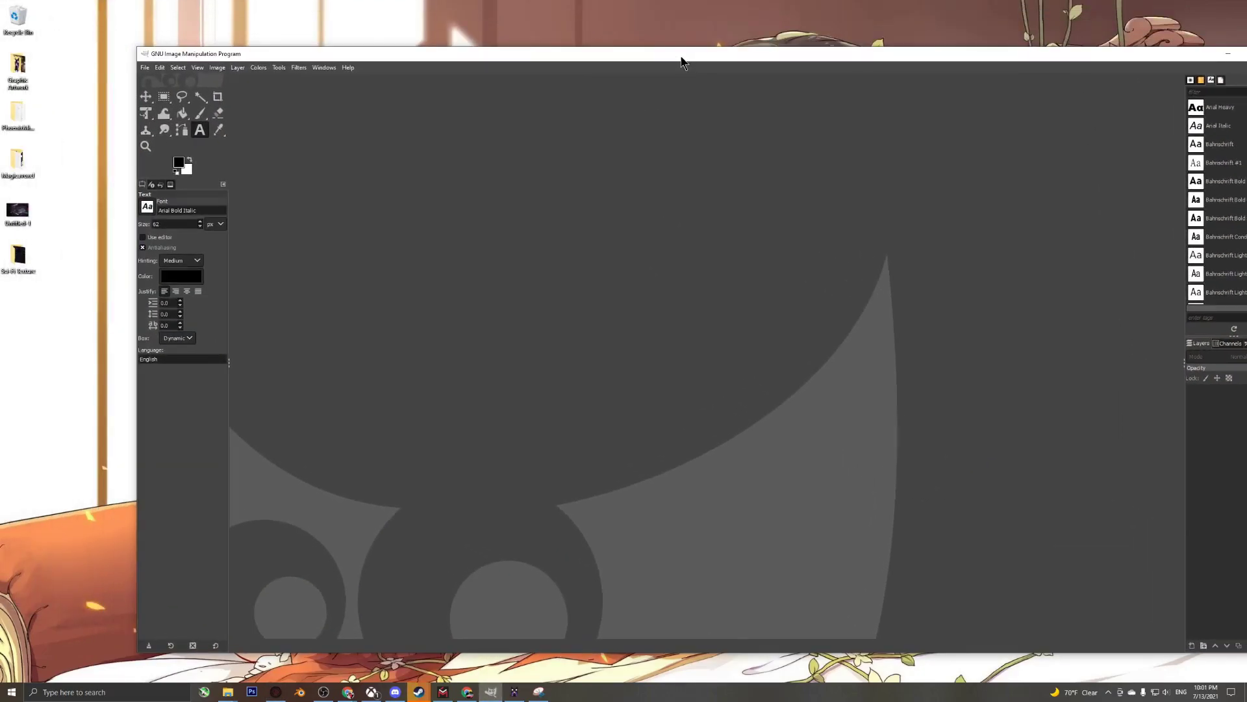
click(146, 68)
click(160, 102)
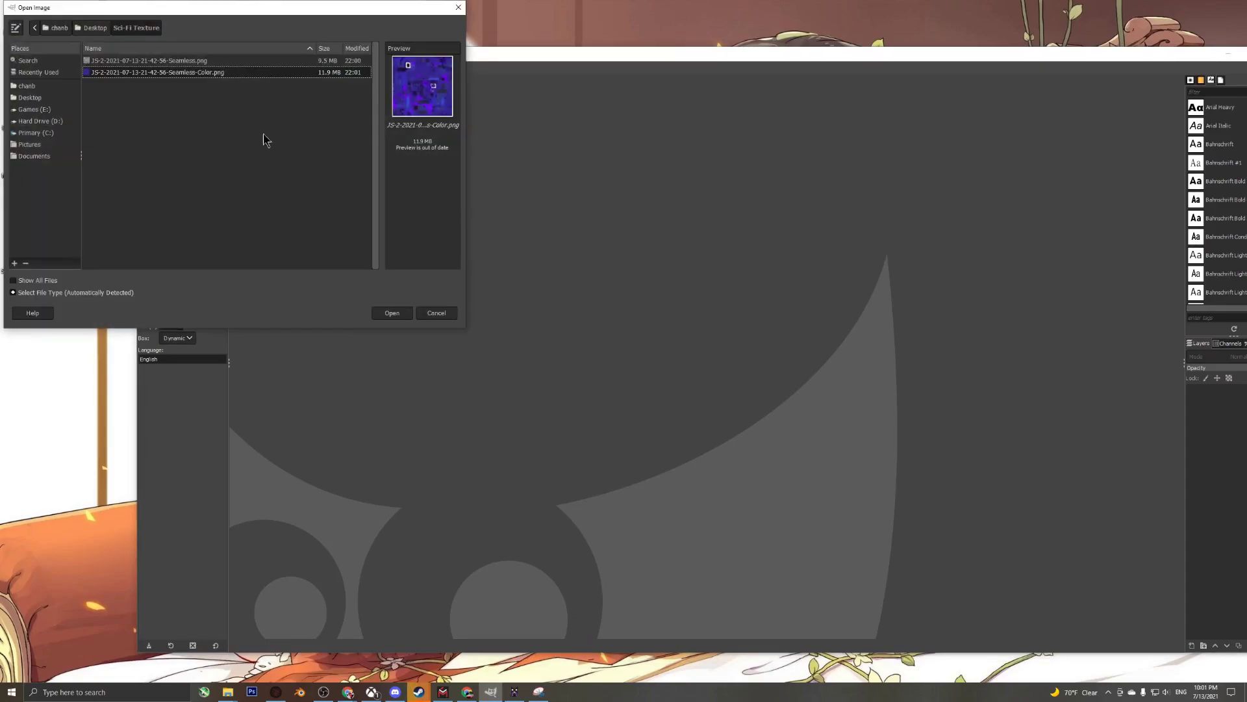
click(160, 61)
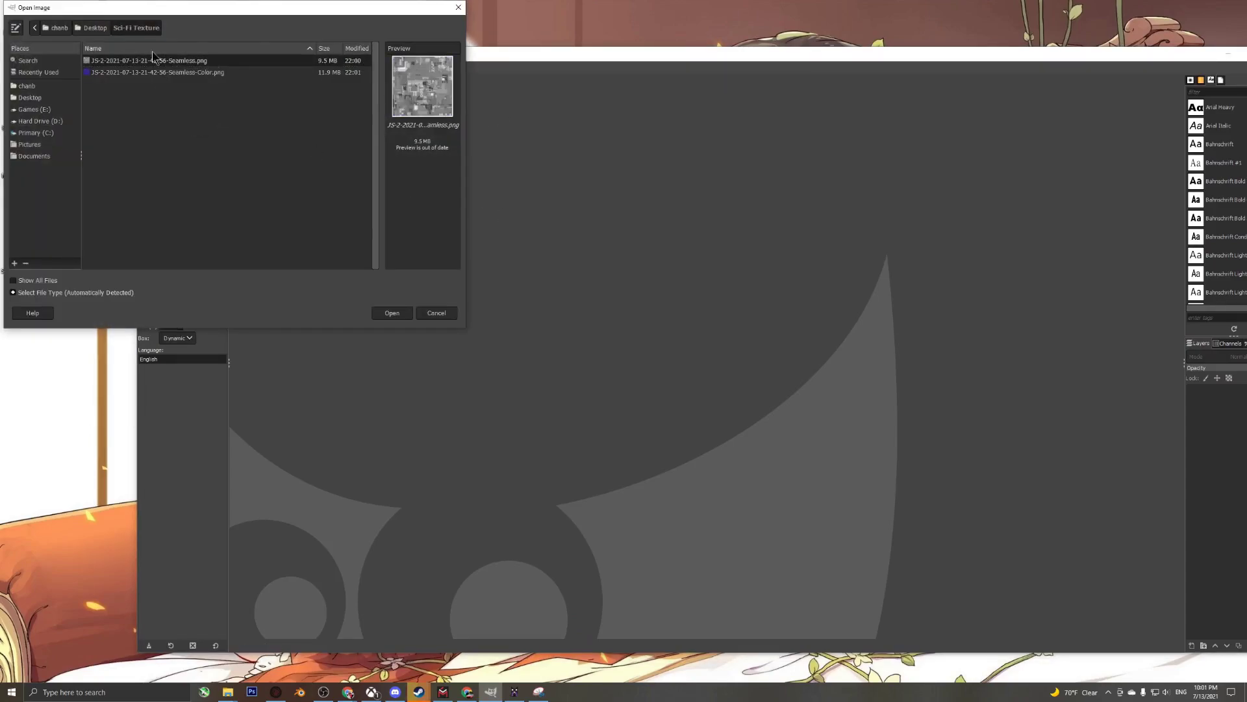
click(389, 312)
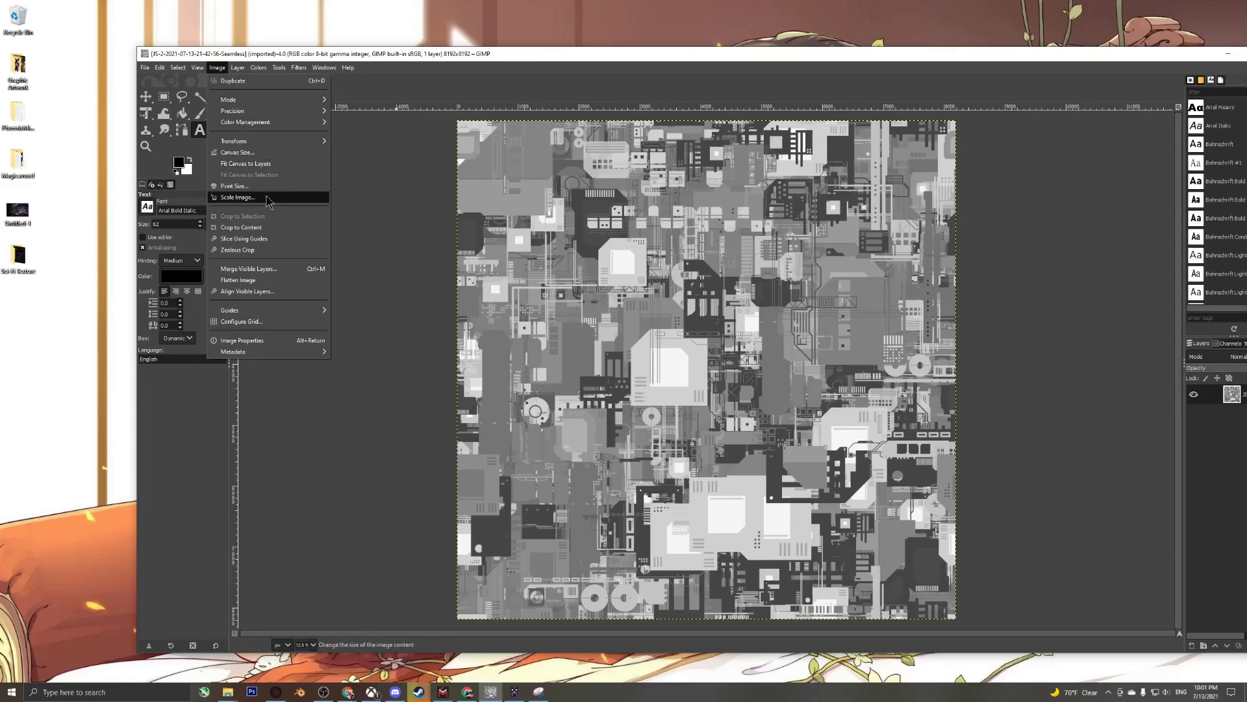
Scale the height map to 512 × 512 pixels and overwrite its original PNG file
click(237, 197)
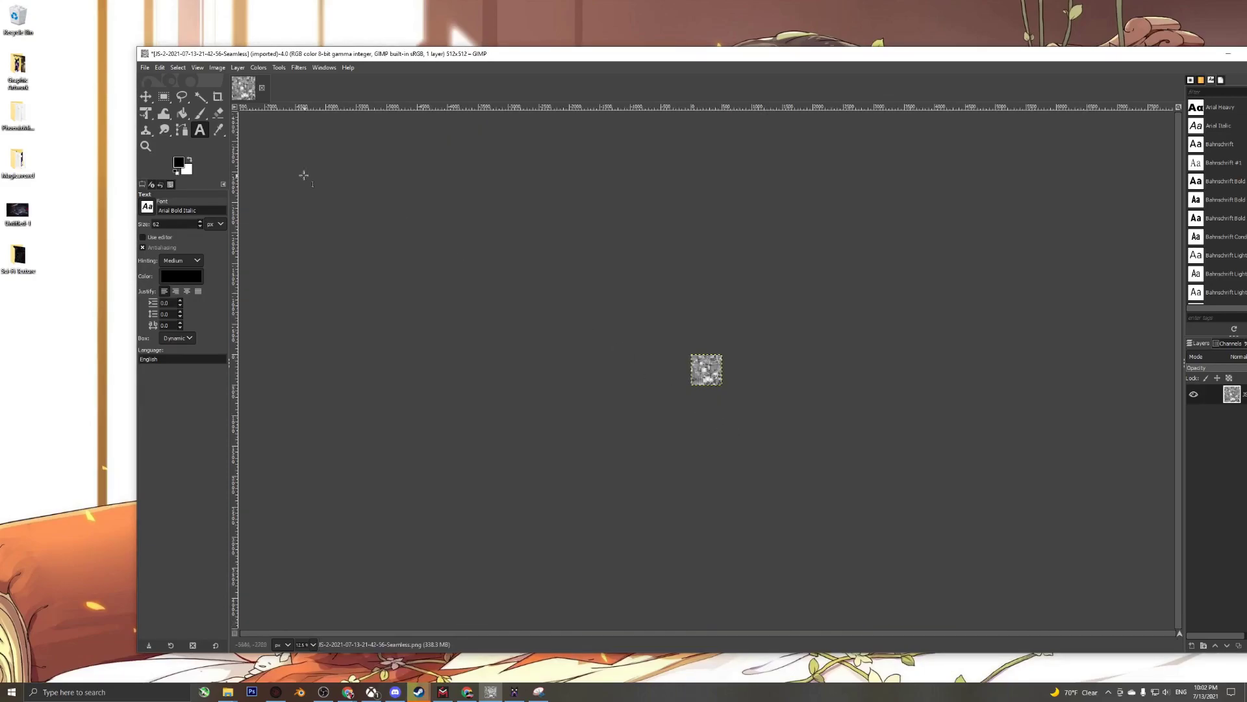
click(145, 68)
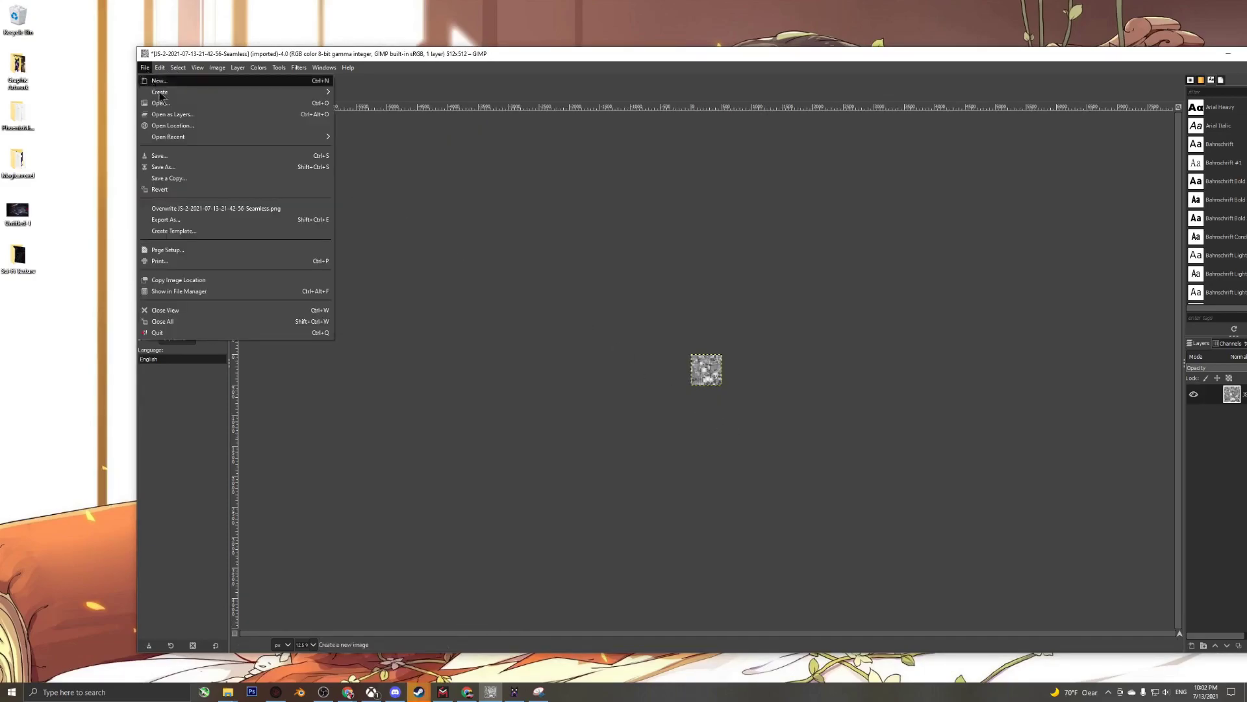
click(223, 209)
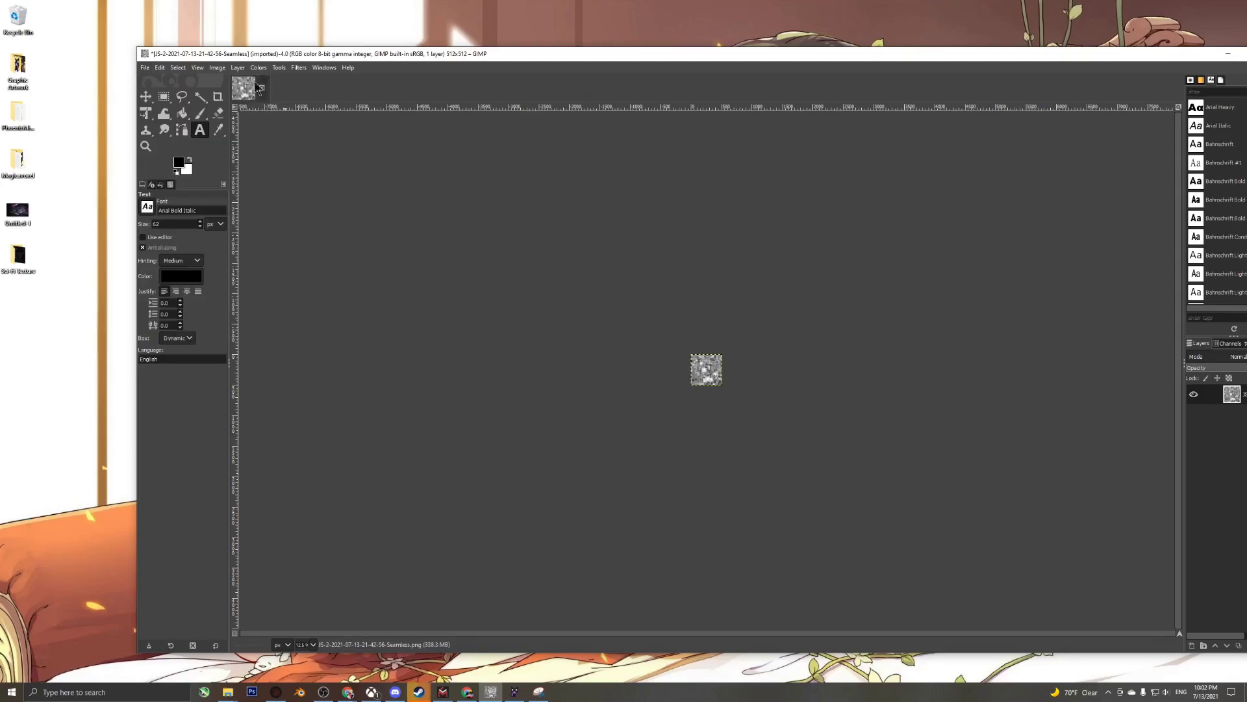
click(146, 68)
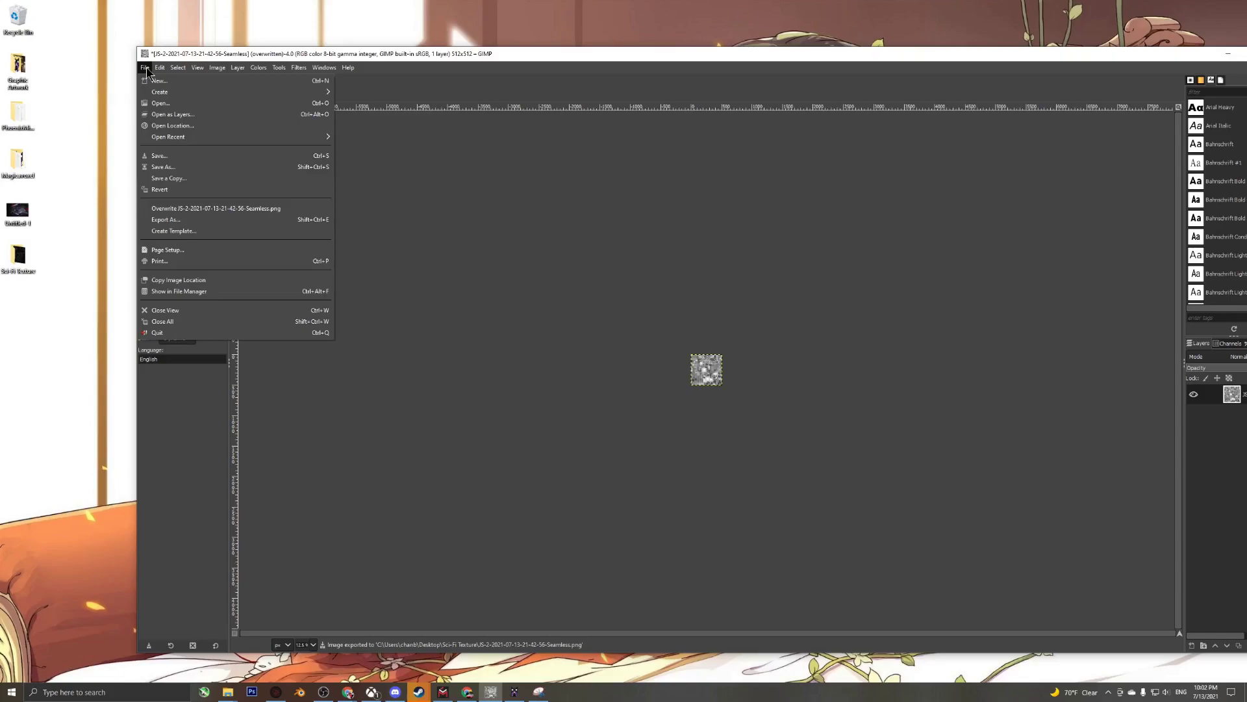
click(173, 103)
click(195, 73)
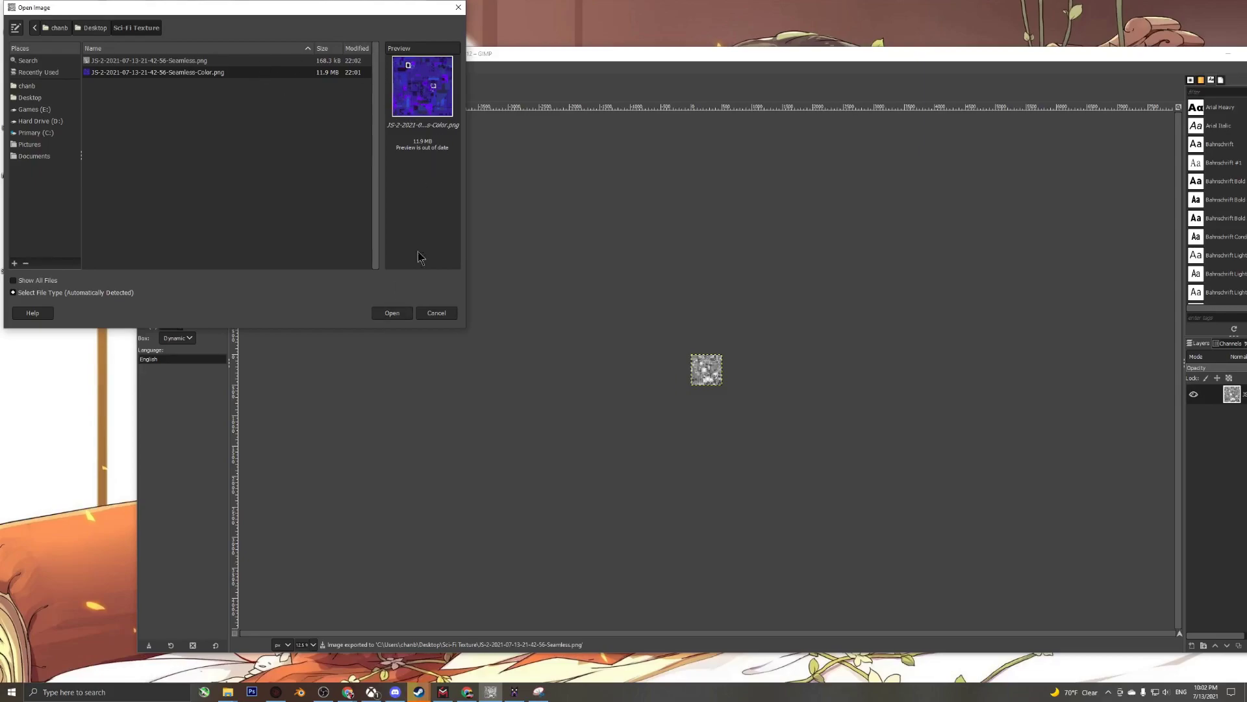
click(393, 313)
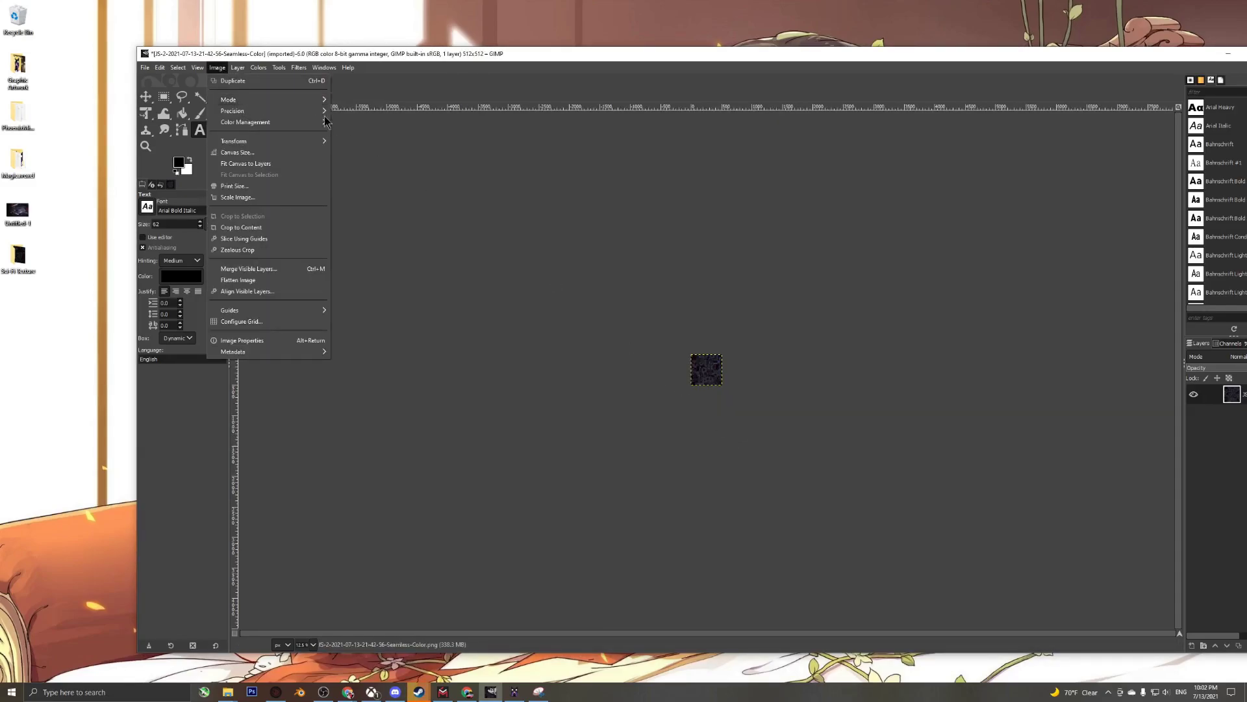
Convert the color map to indexed color with a generated optimum palette, a set maximum number of colors and no dithering
mouse_move(246, 99)
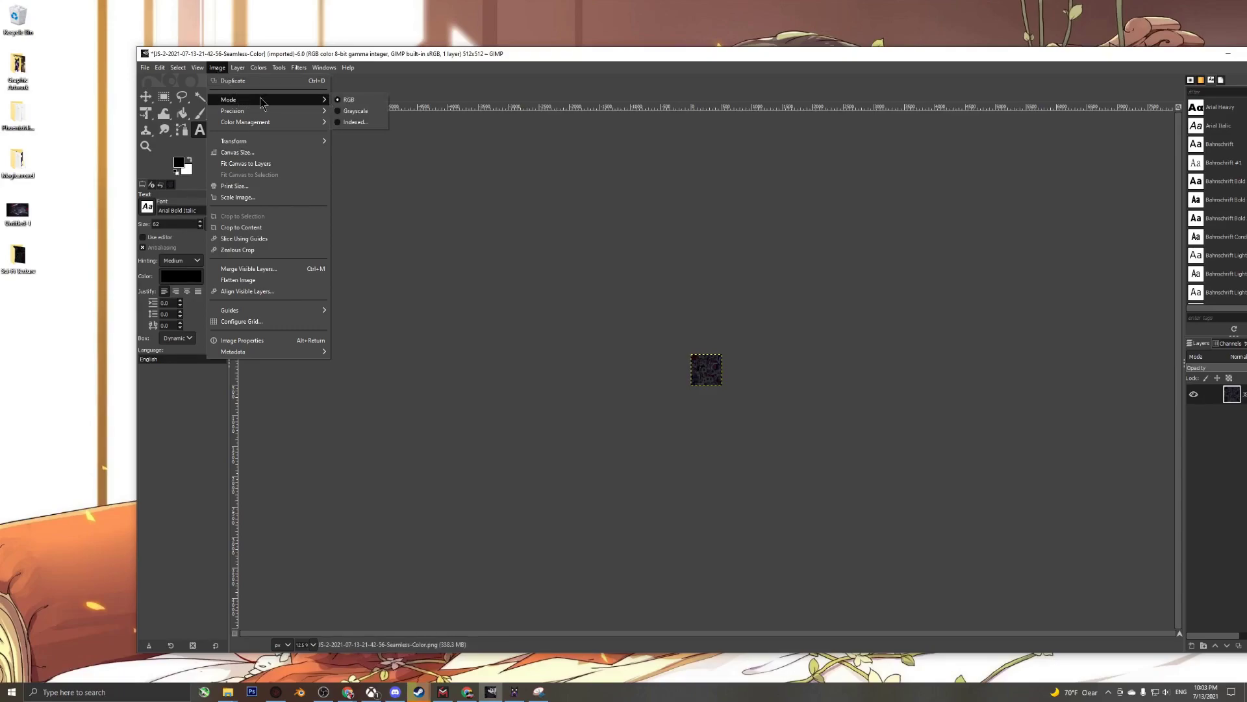
click(354, 123)
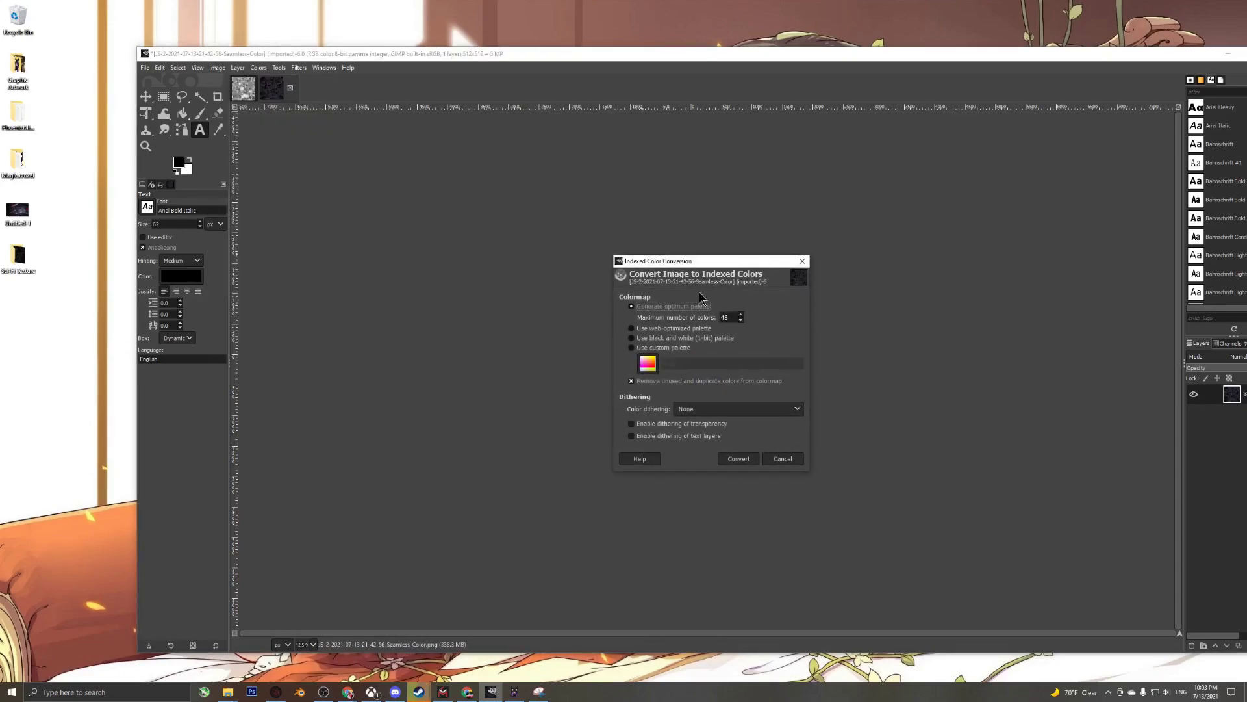
double_click(735, 318)
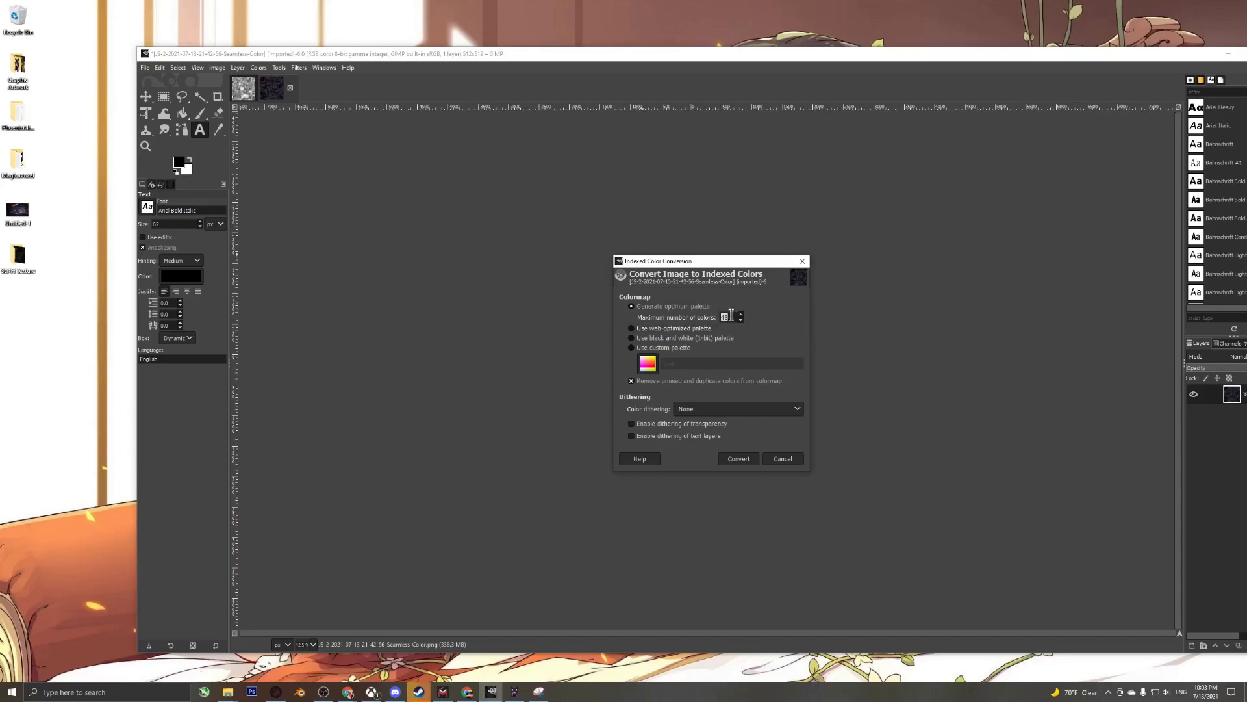
click(739, 459)
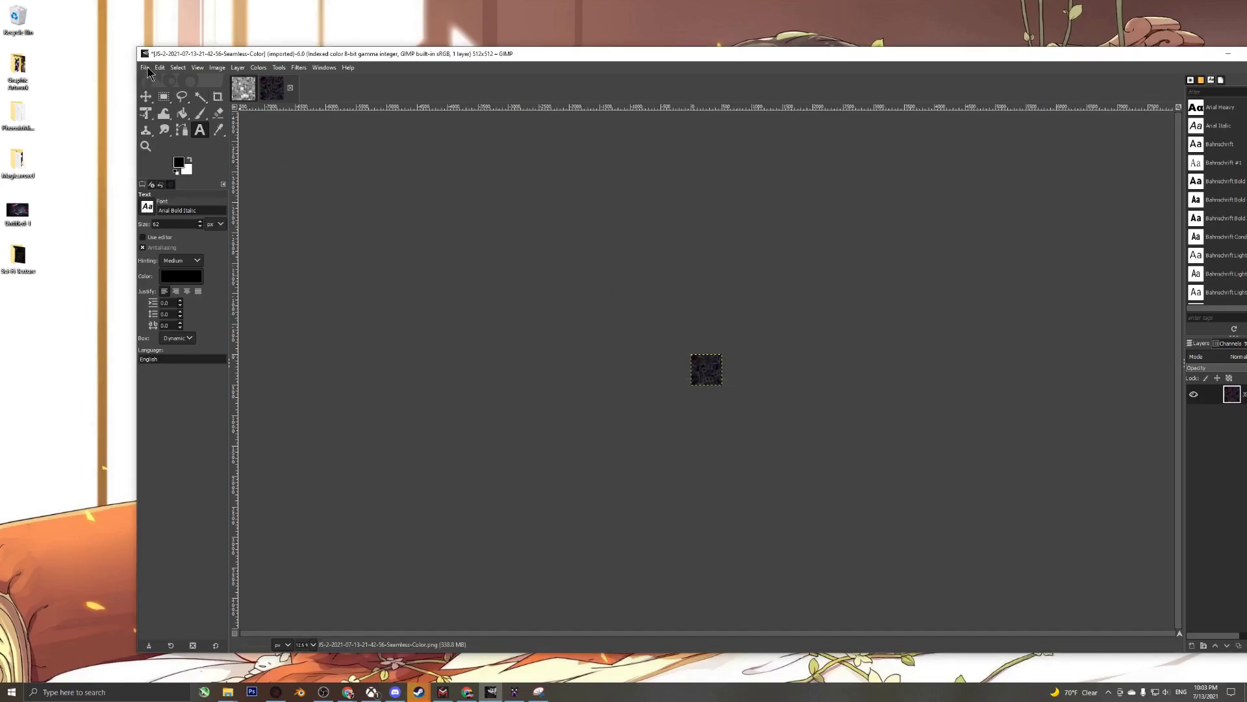
Overwrite the color map's original PNG file with the scaled, indexed version
click(146, 69)
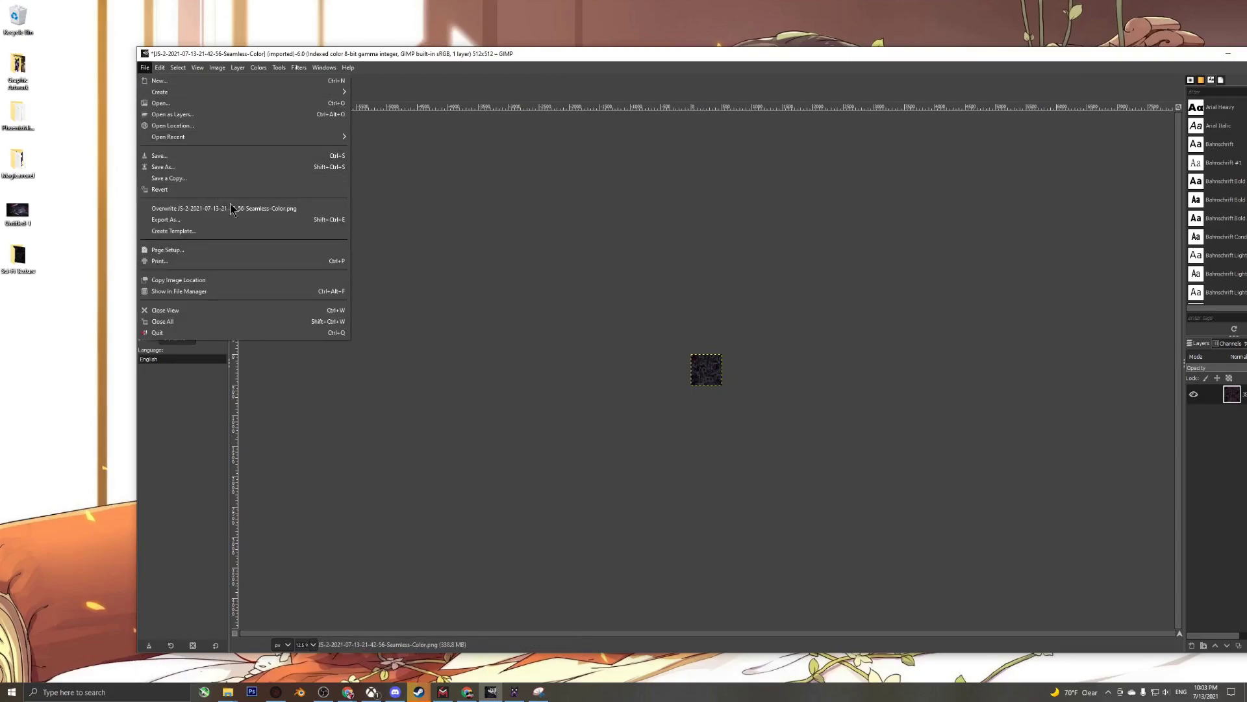
click(249, 210)
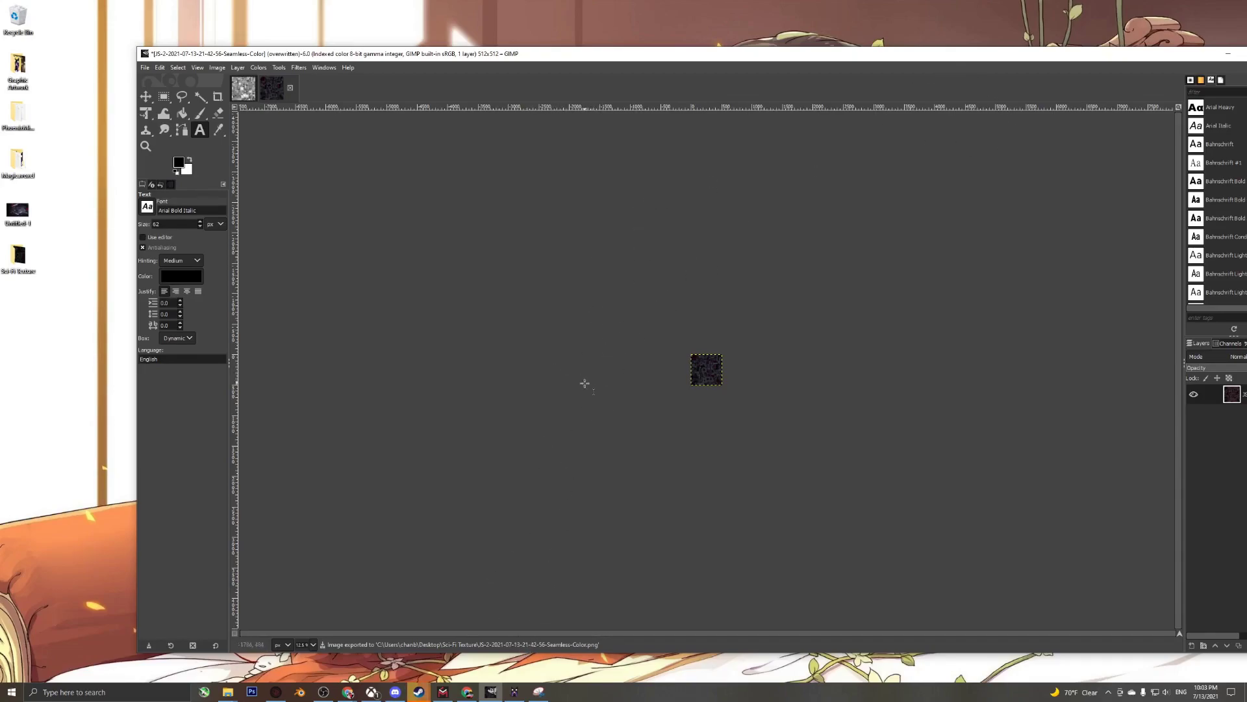
Switch to FileToVox LazyGUI and set the FileToVox location to the FileToVox application in the FileToVox-v1.11 folder
click(442, 691)
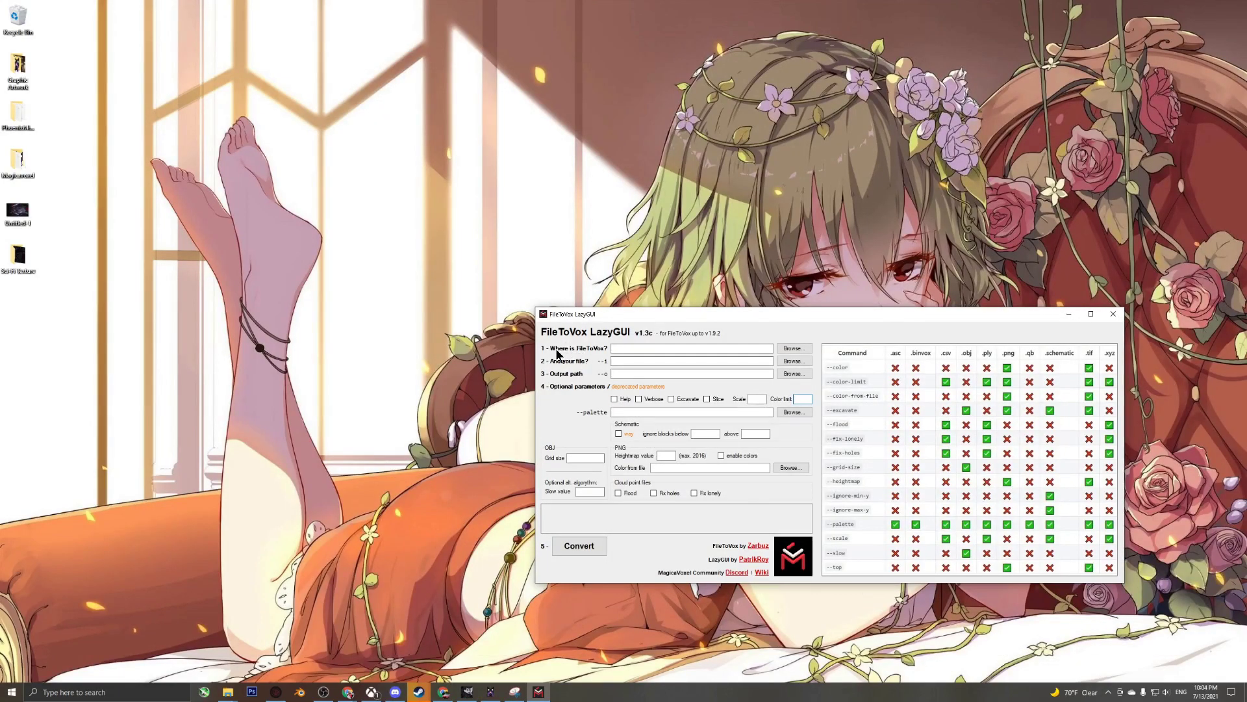
click(798, 349)
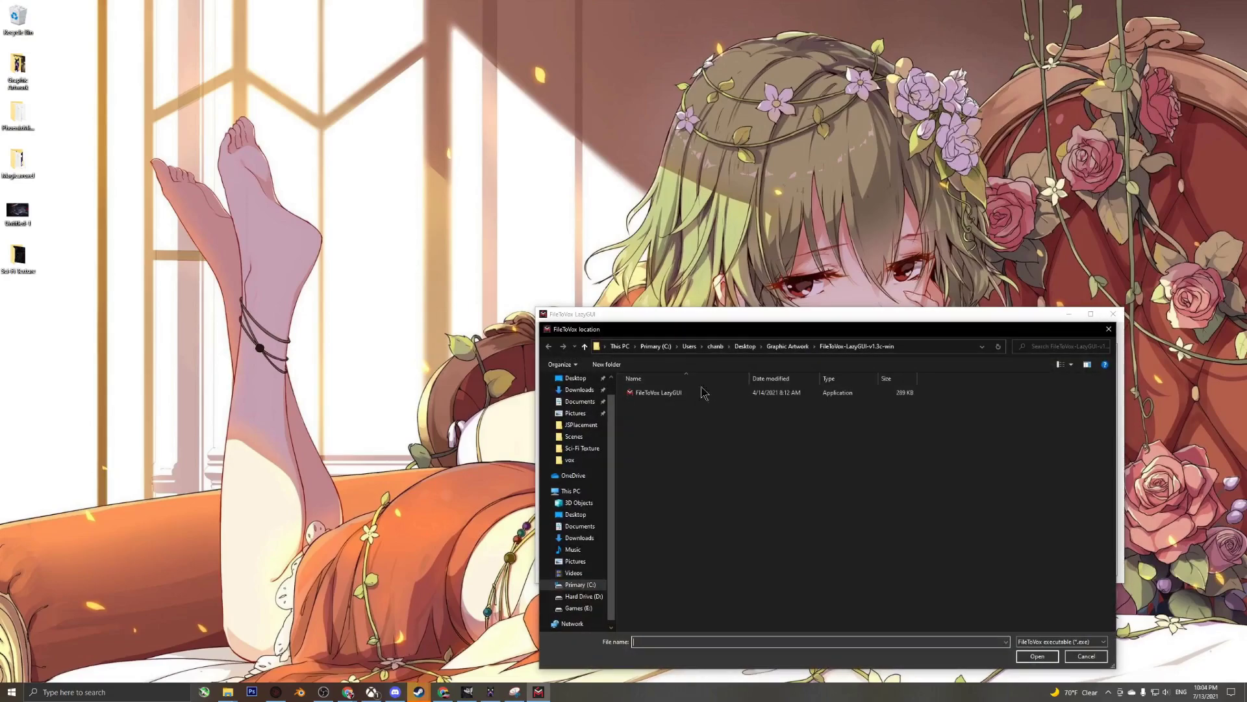
click(787, 347)
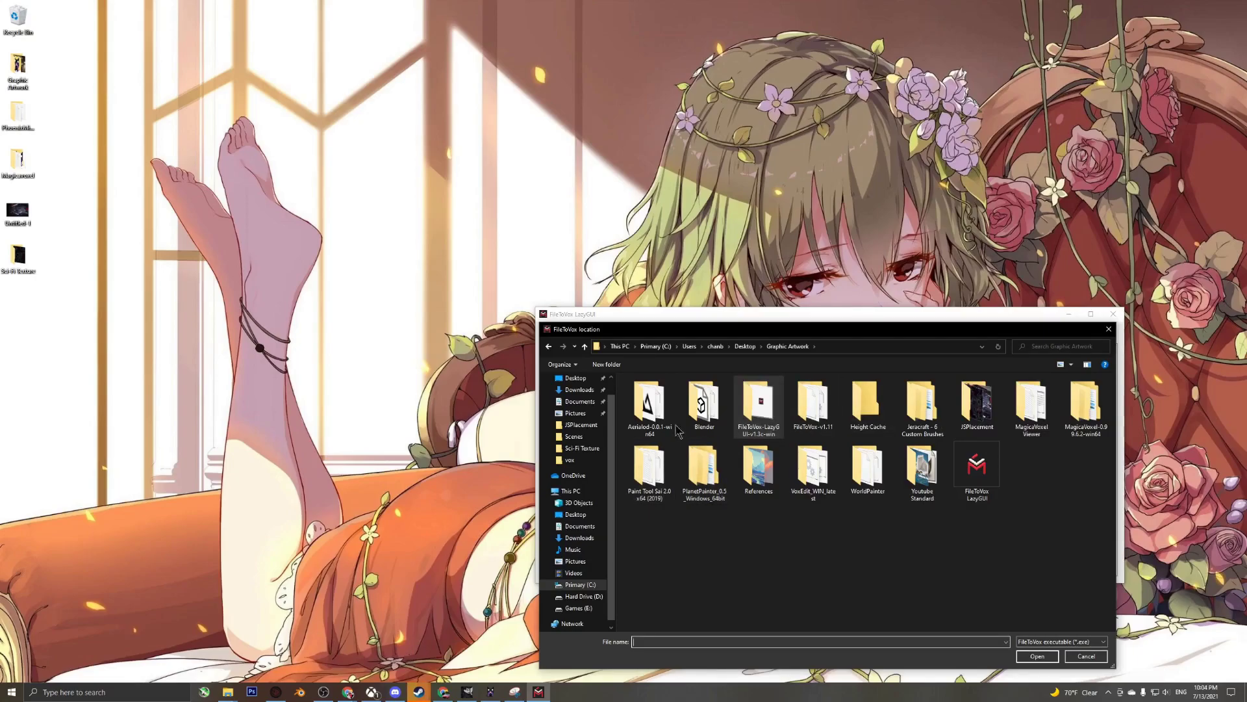
double_click(809, 416)
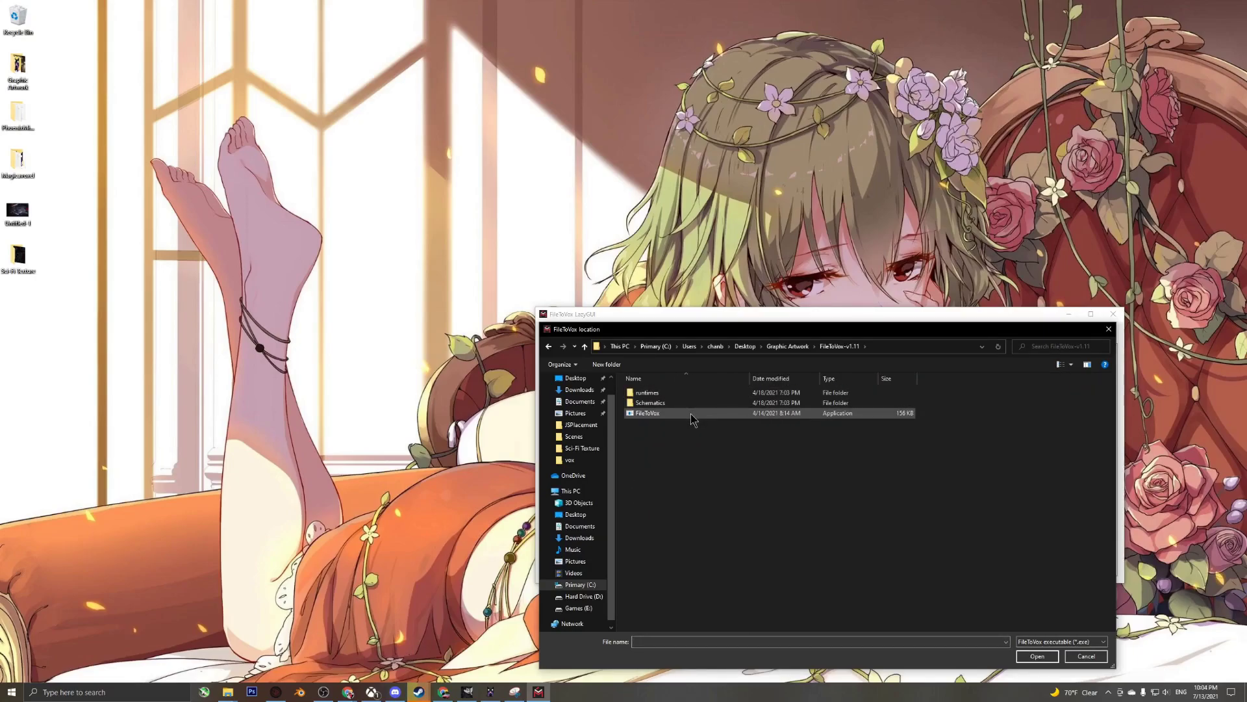
click(693, 419)
click(1038, 656)
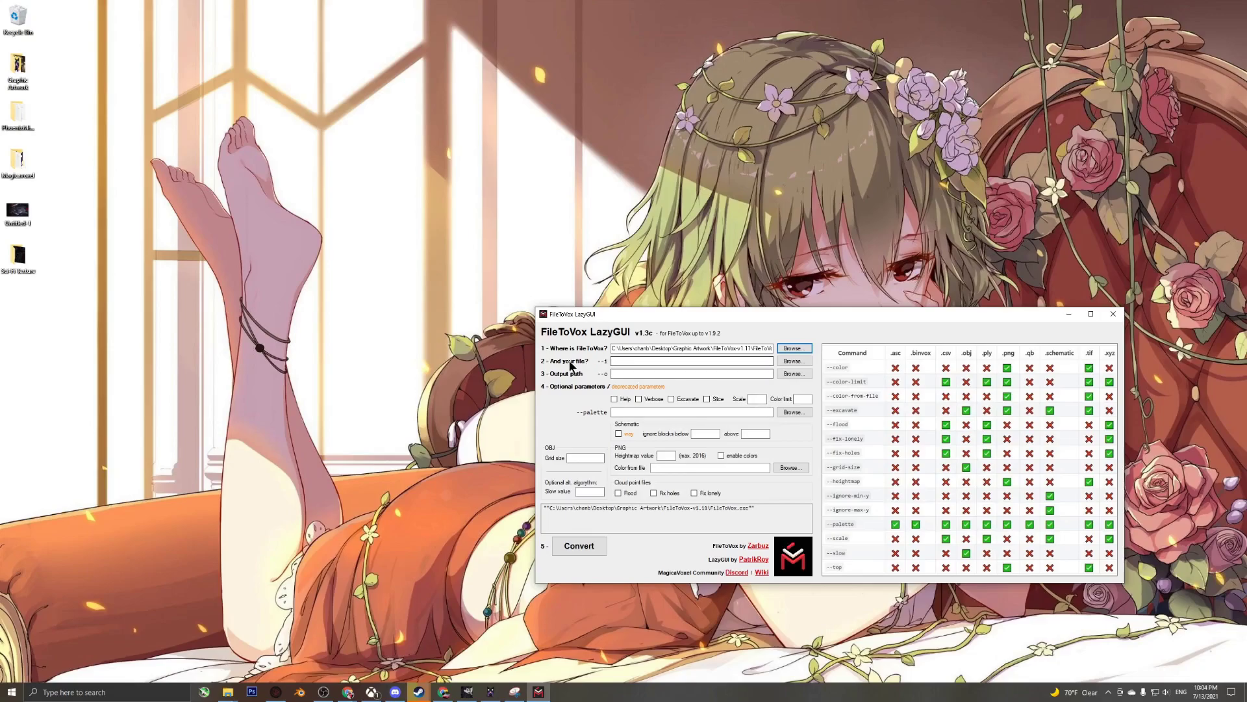
click(786, 364)
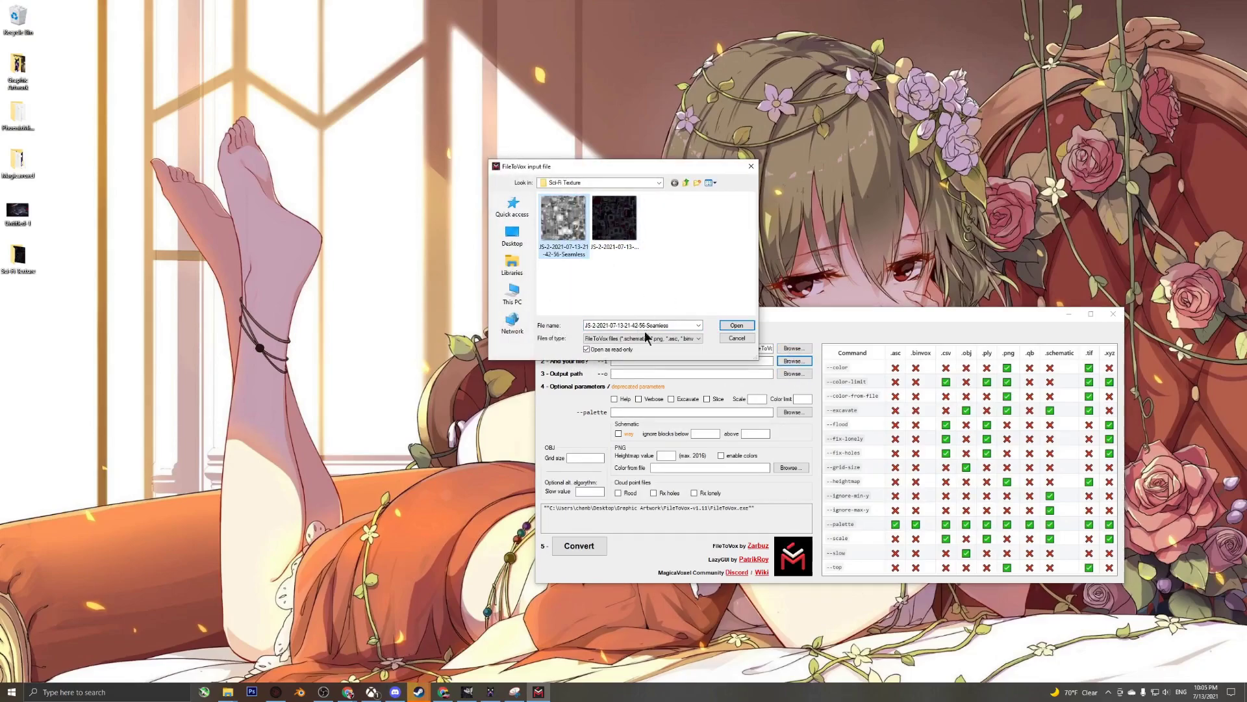
drag(627, 170, 882, 218)
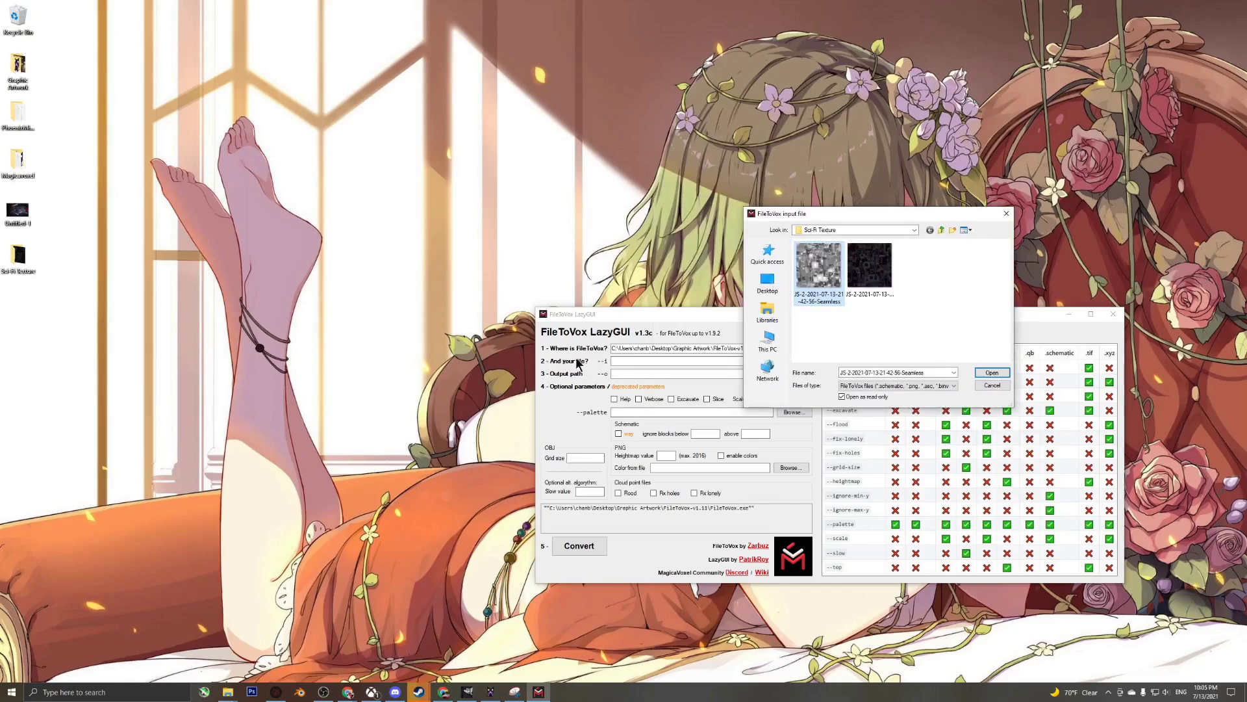
click(994, 372)
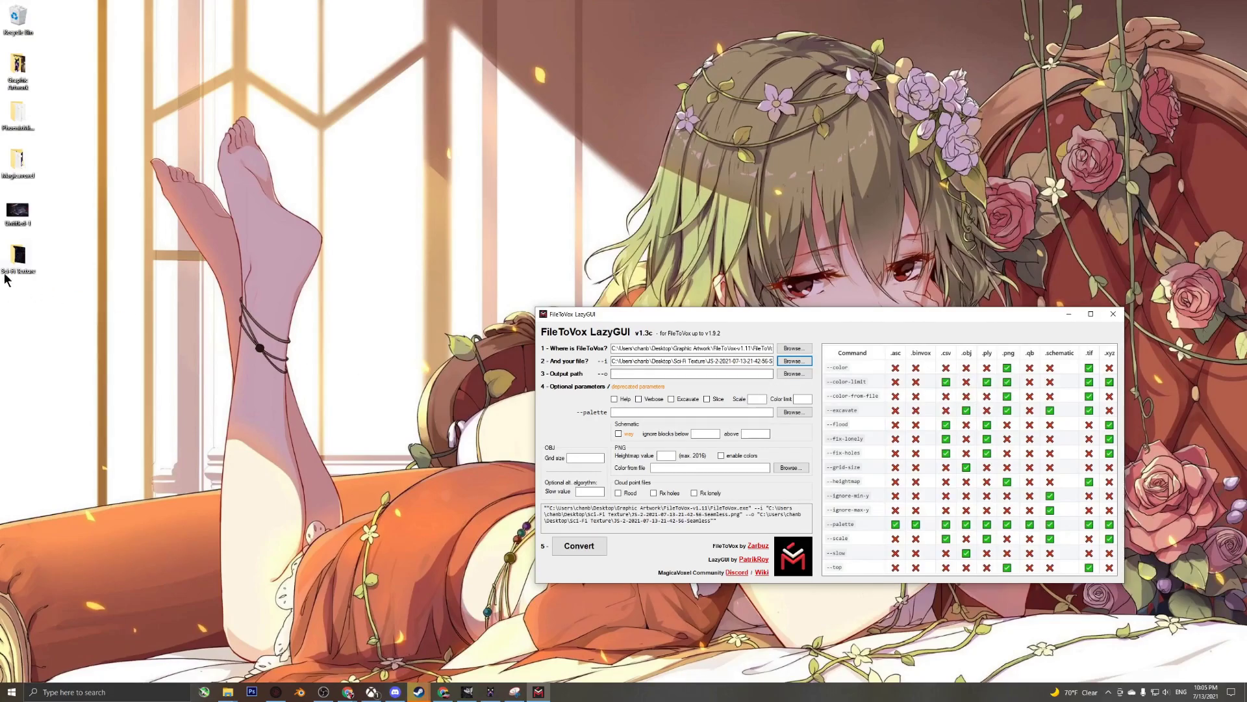
Look at the contents of the desktop's Sci-Fi Texture folder and put the folder window away again
double_click(17, 256)
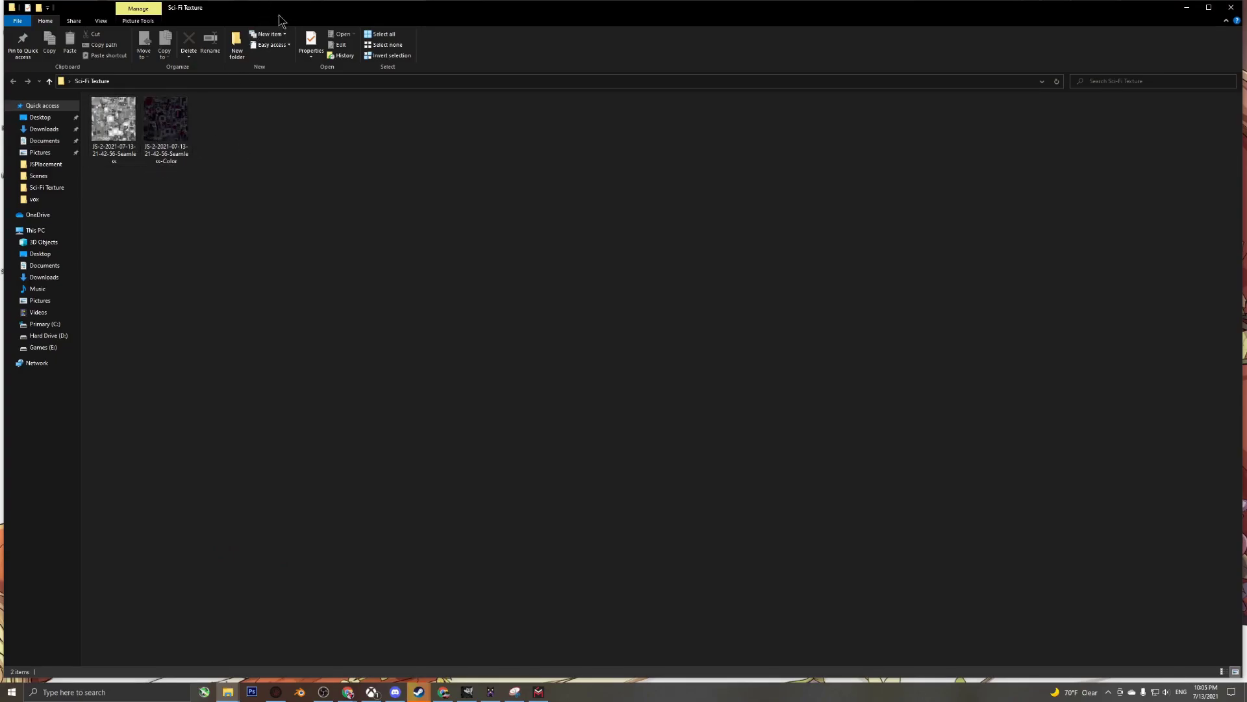
drag(421, 13, 479, 50)
drag(1129, 46, 980, 55)
click(1140, 54)
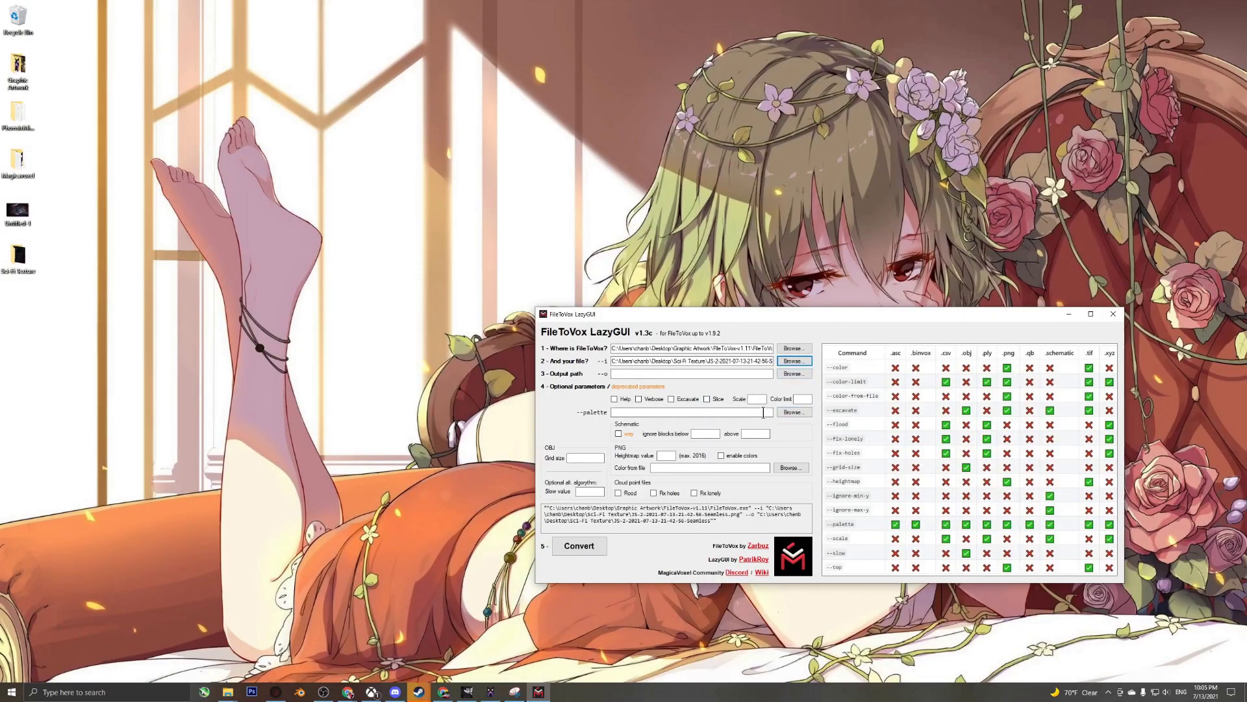
click(790, 467)
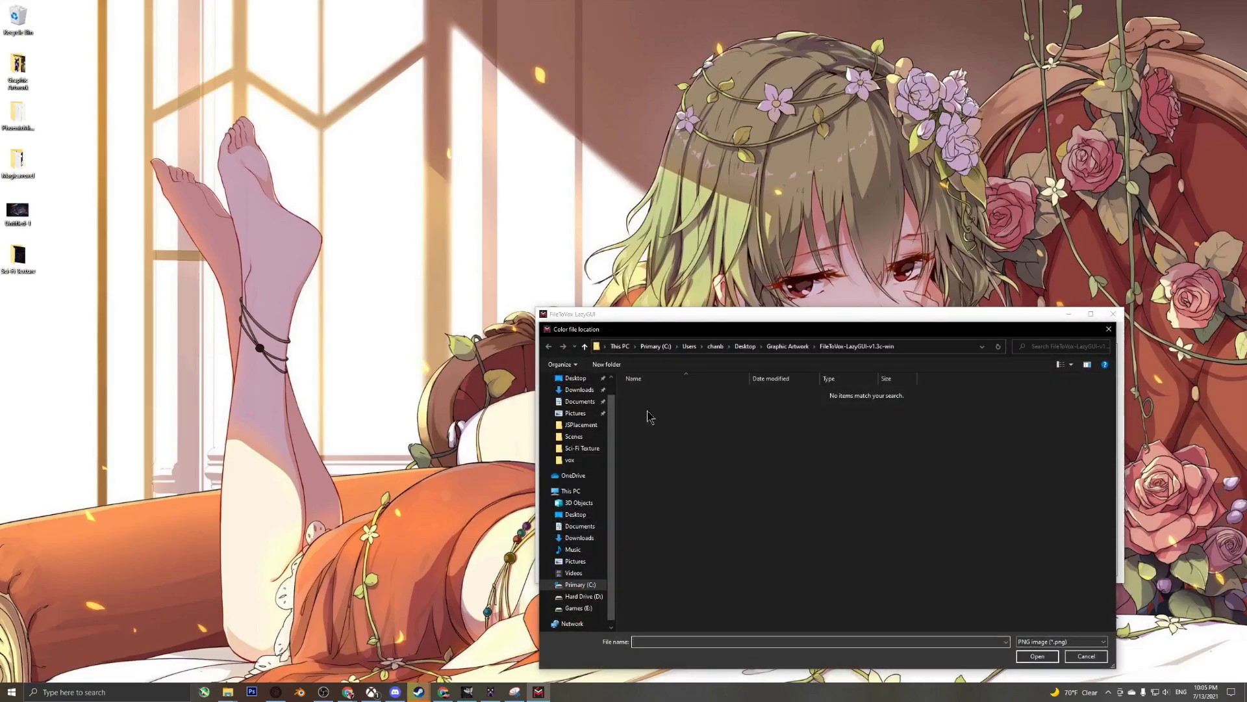
click(579, 448)
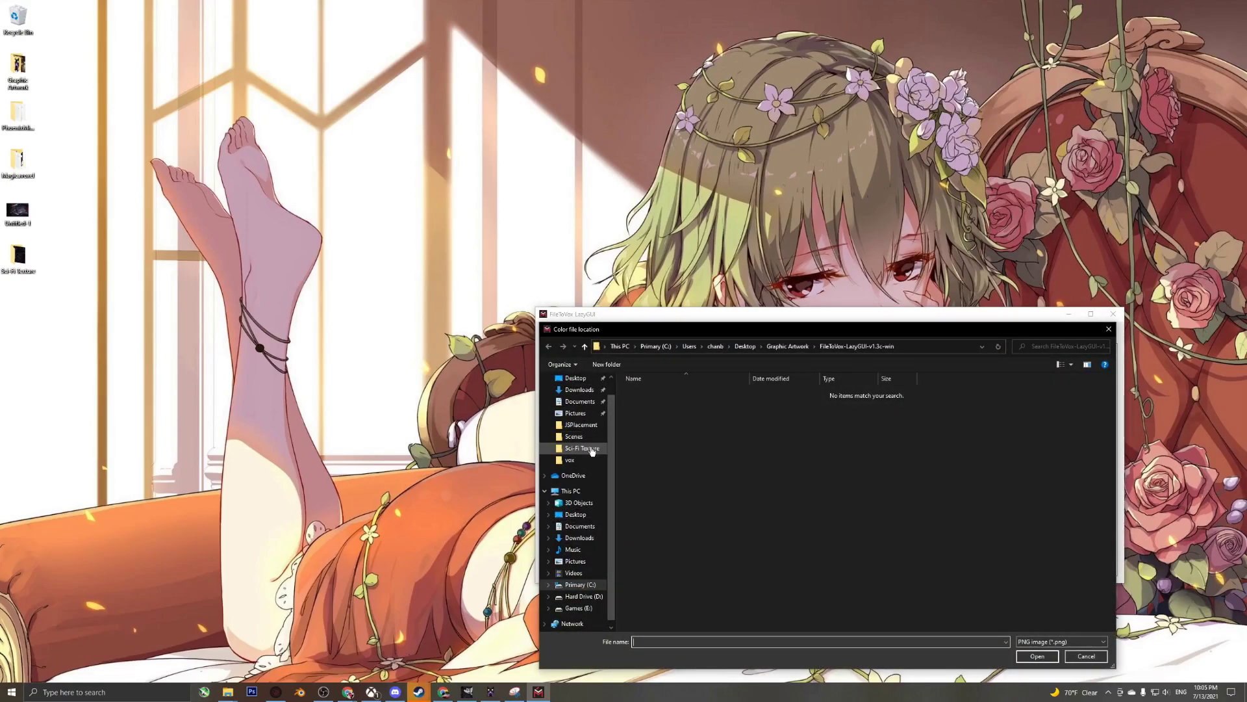
click(687, 414)
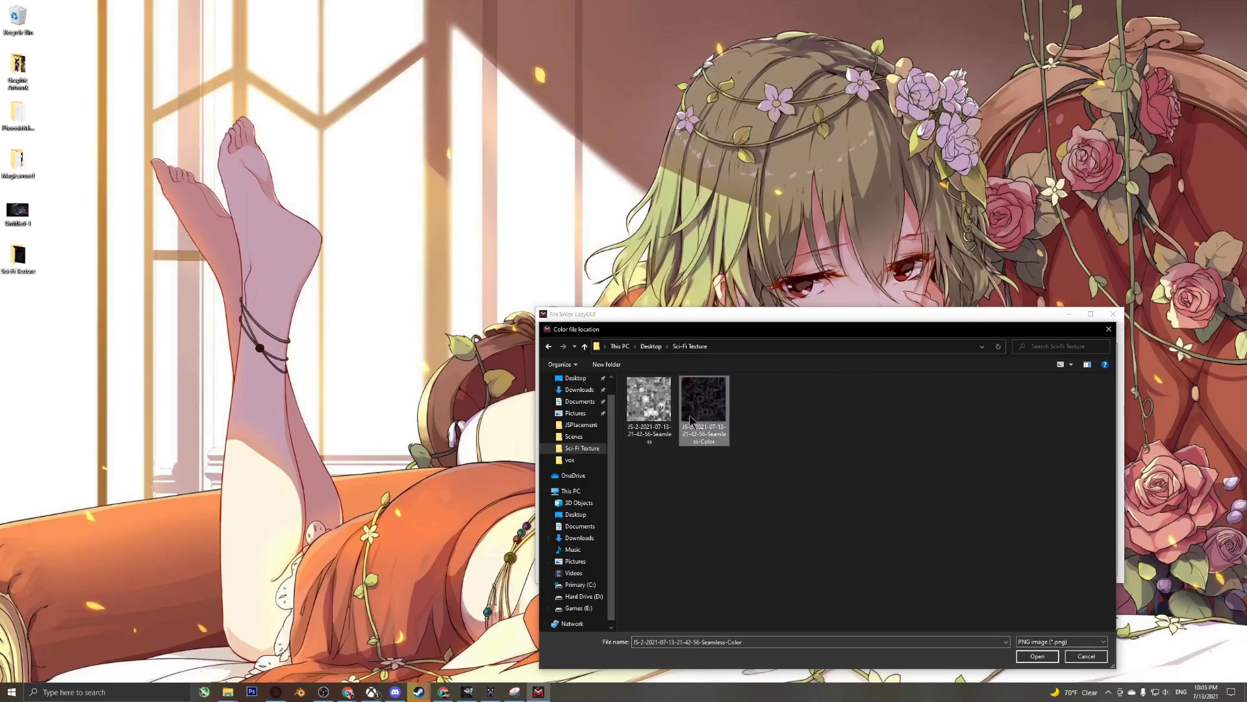
double_click(702, 417)
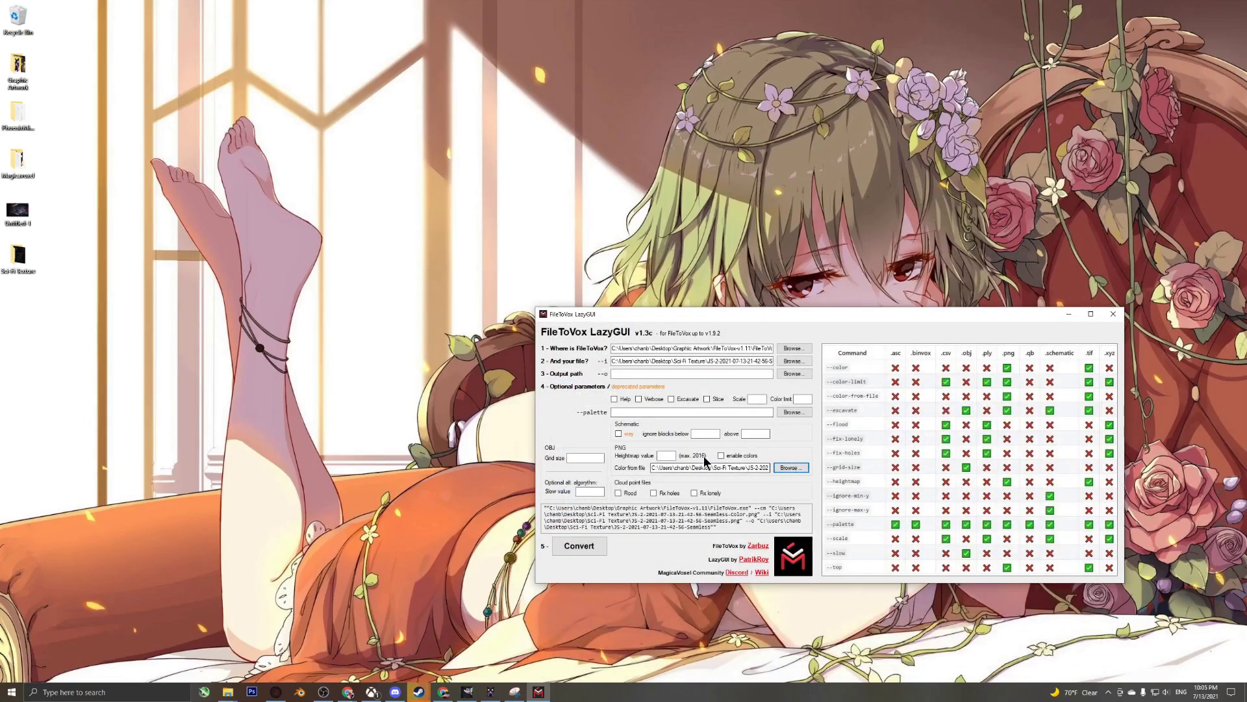
Enable colors for the PNG and convert it to a voxel file
click(722, 456)
click(591, 546)
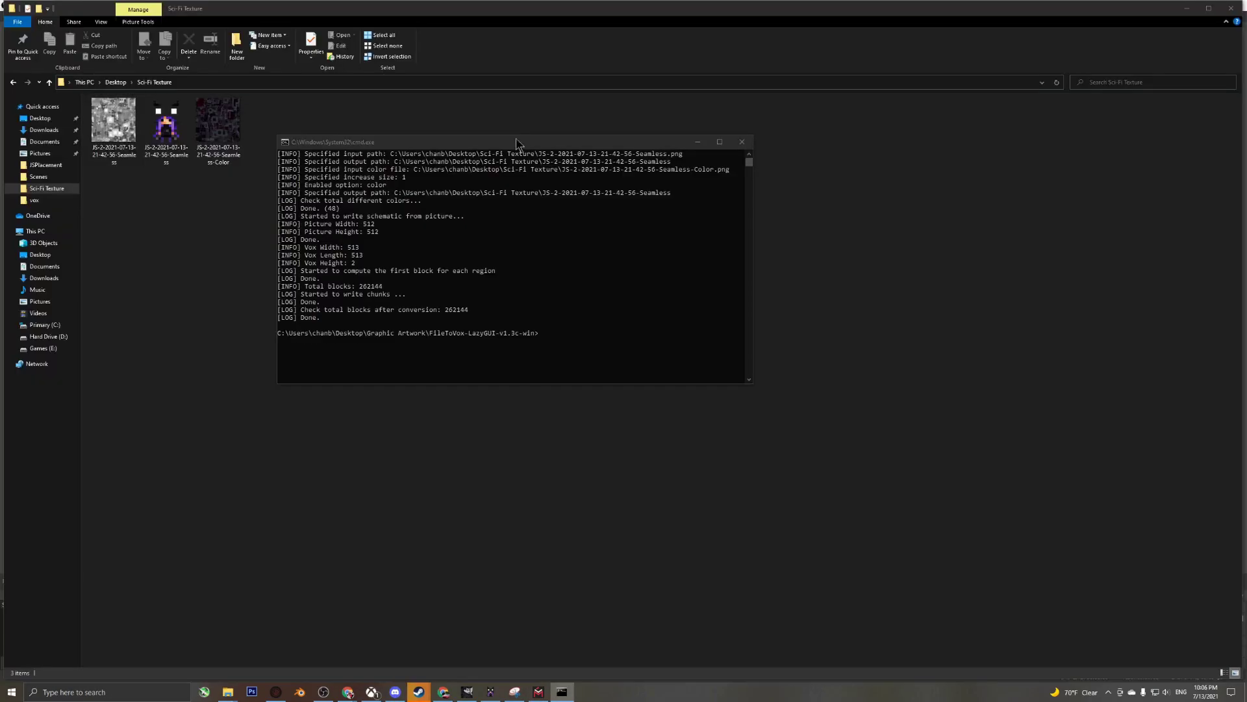
drag(516, 142, 557, 113)
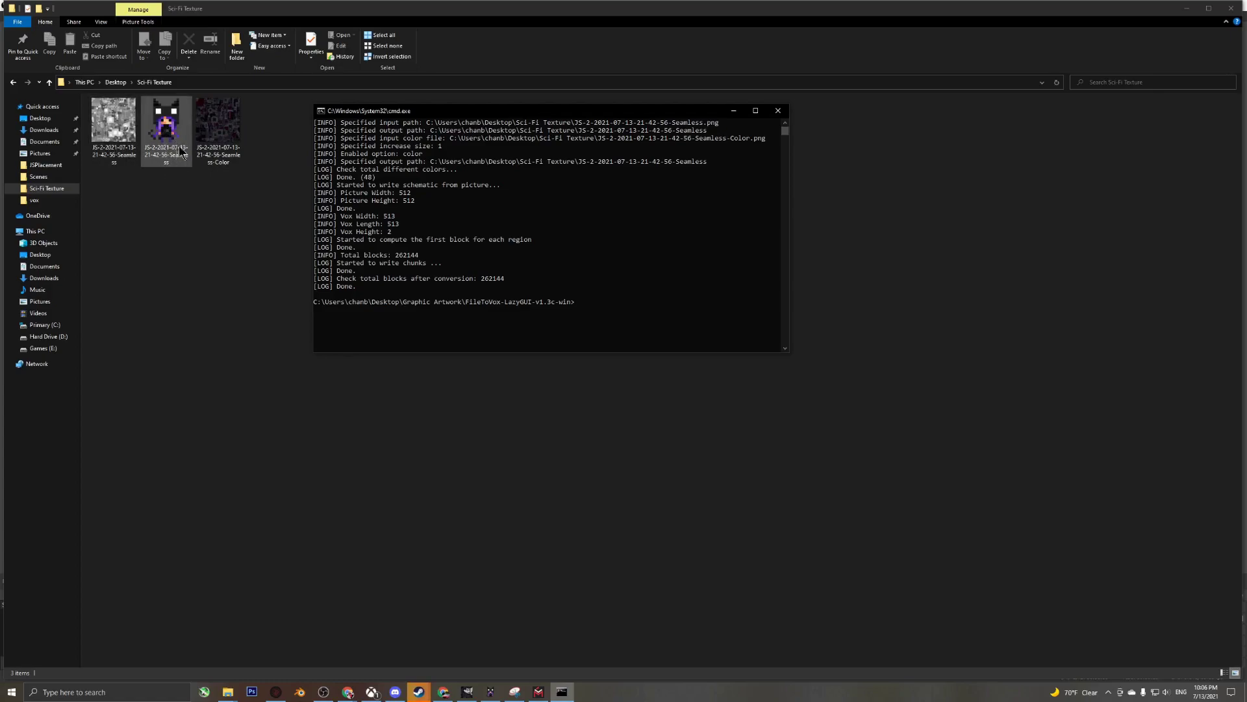
double_click(167, 124)
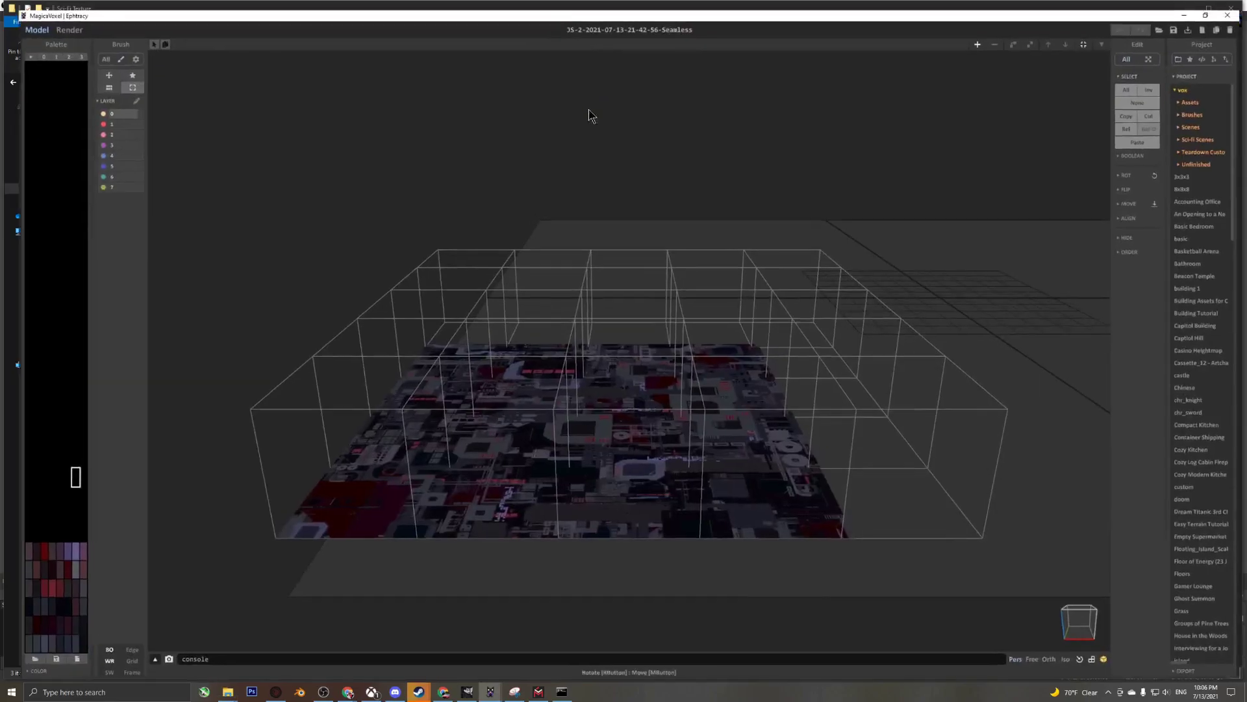
right_drag(590, 116, 644, 512)
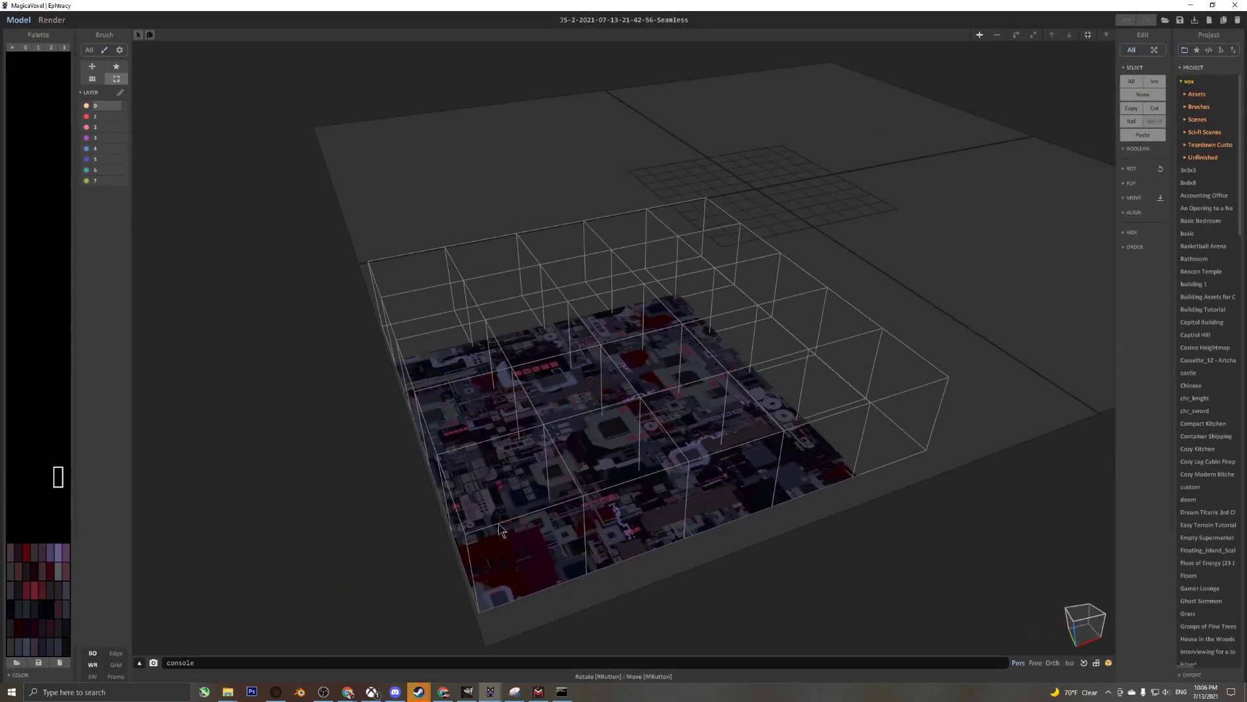
right_drag(499, 525, 452, 465)
scroll(474, 434, up, 2)
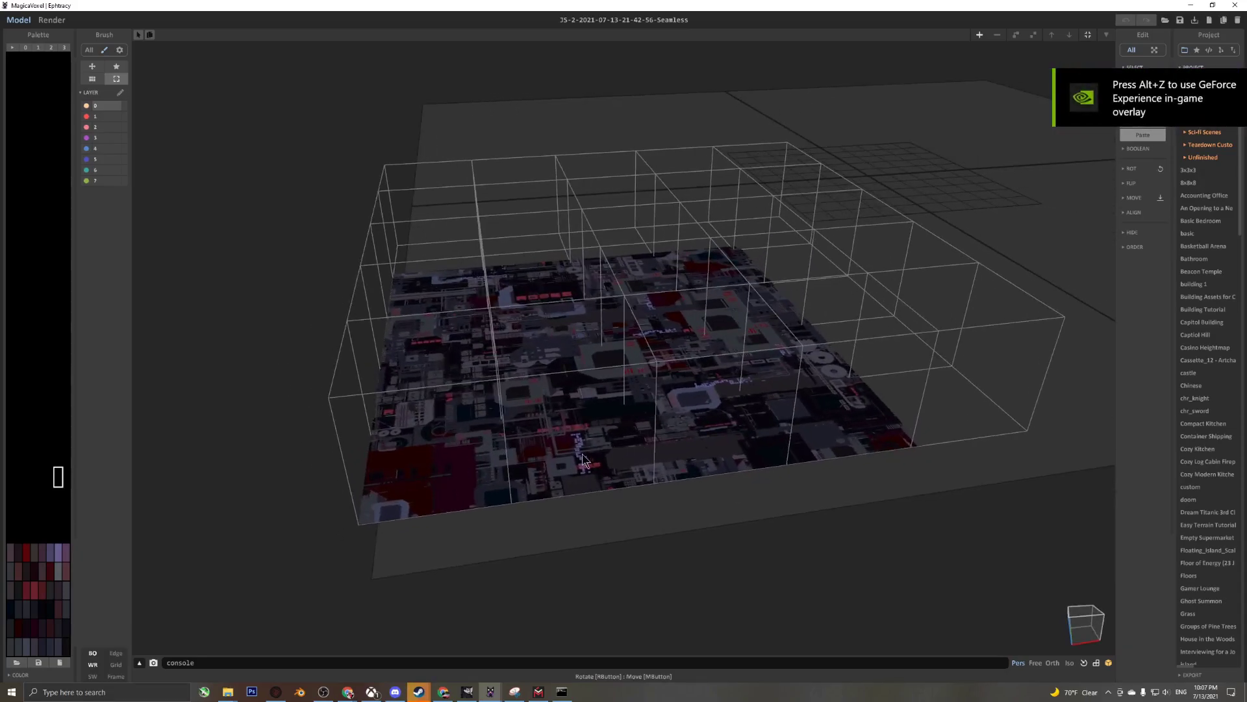
right_drag(583, 456, 516, 466)
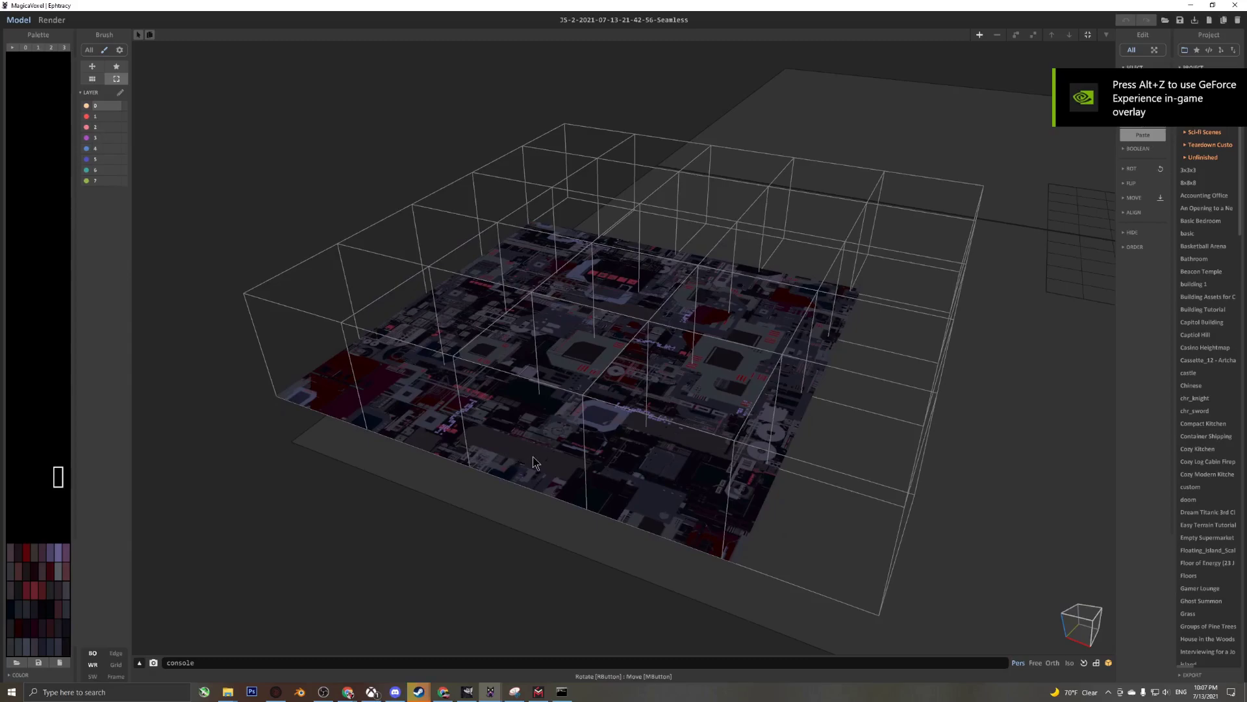
Select the neighbouring blocks in one corner of the texture, including the thin edge blocks, and combine them into one object
click(616, 448)
right_drag(616, 448, 645, 501)
shift+click(645, 500)
shift+click(655, 375)
shift+click(767, 424)
shift+click(882, 436)
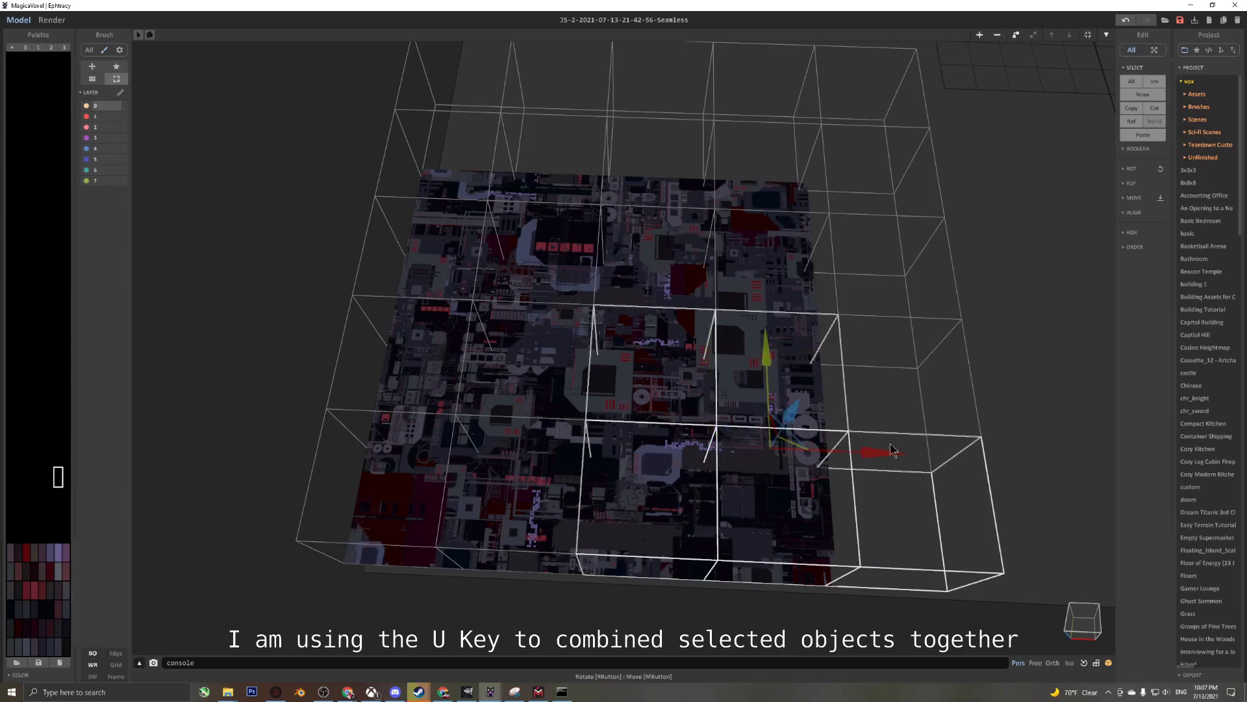
key(u)
key(ctrl+z)
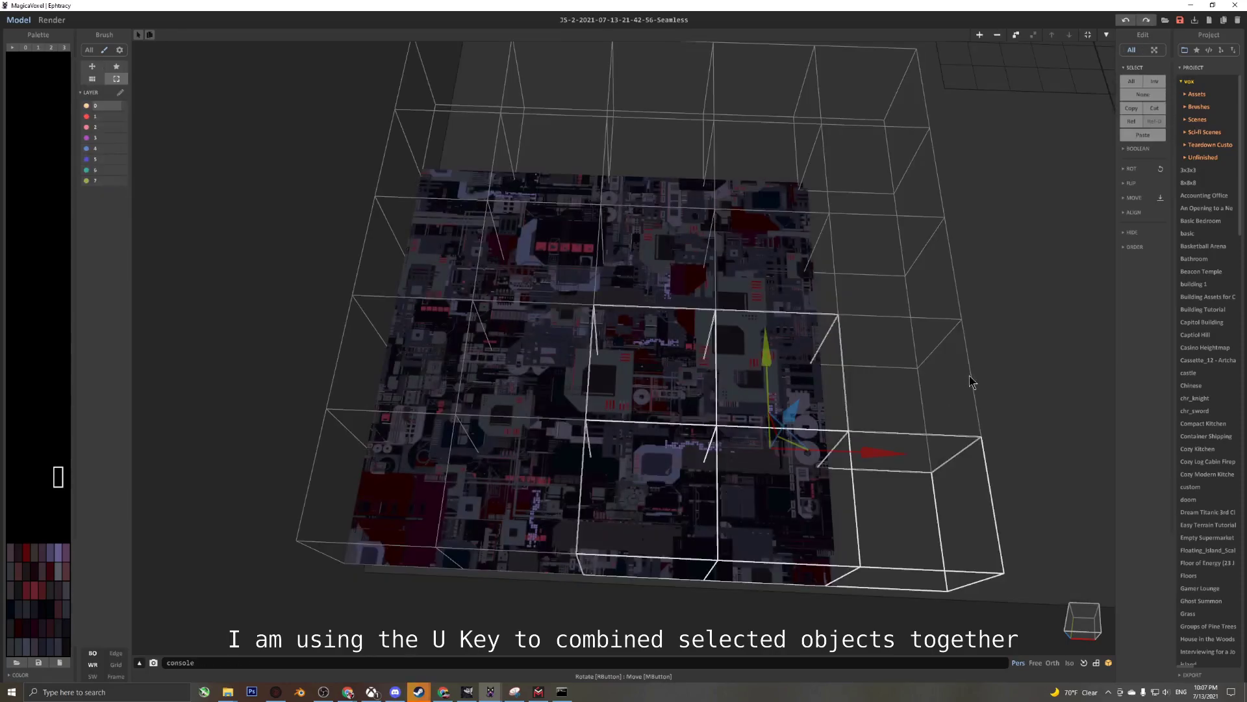
key(u)
Combine the remaining neighbouring blocks group by group so the texture consists of four objects in a 2 × 2 layout
click(817, 338)
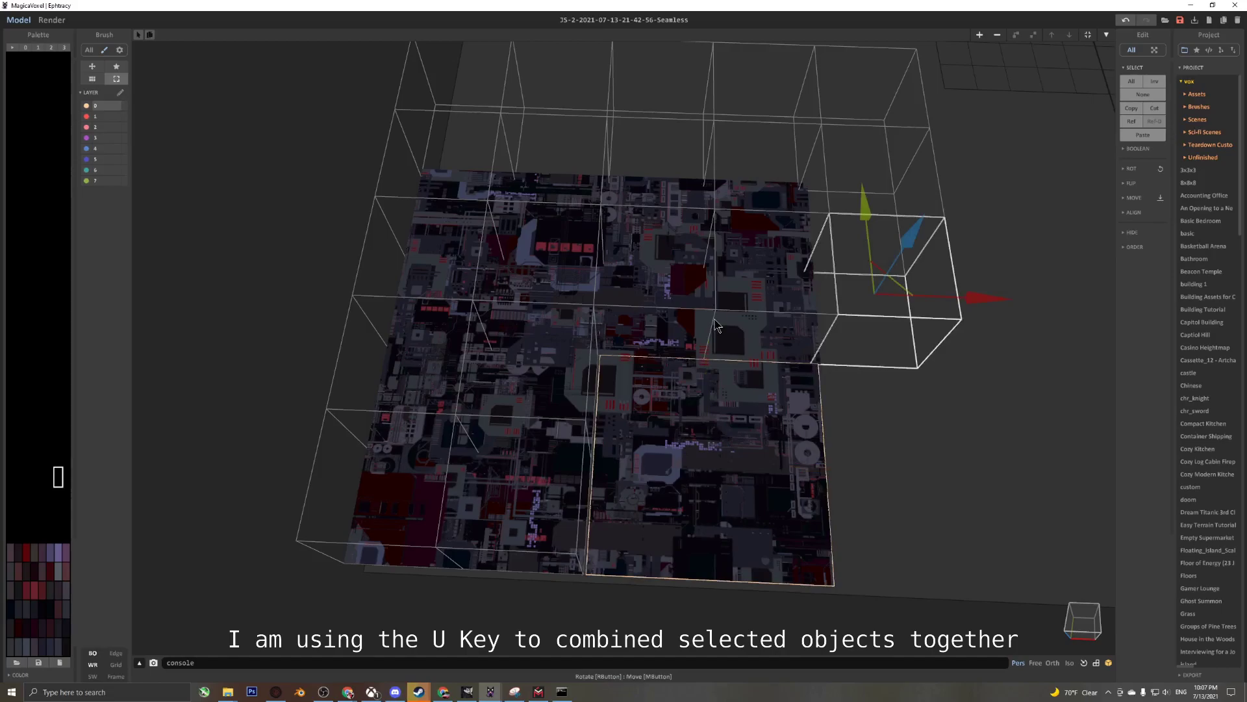
shift+click(716, 321)
shift+click(683, 314)
right_drag(662, 222, 670, 257)
shift+click(688, 182)
shift+click(808, 187)
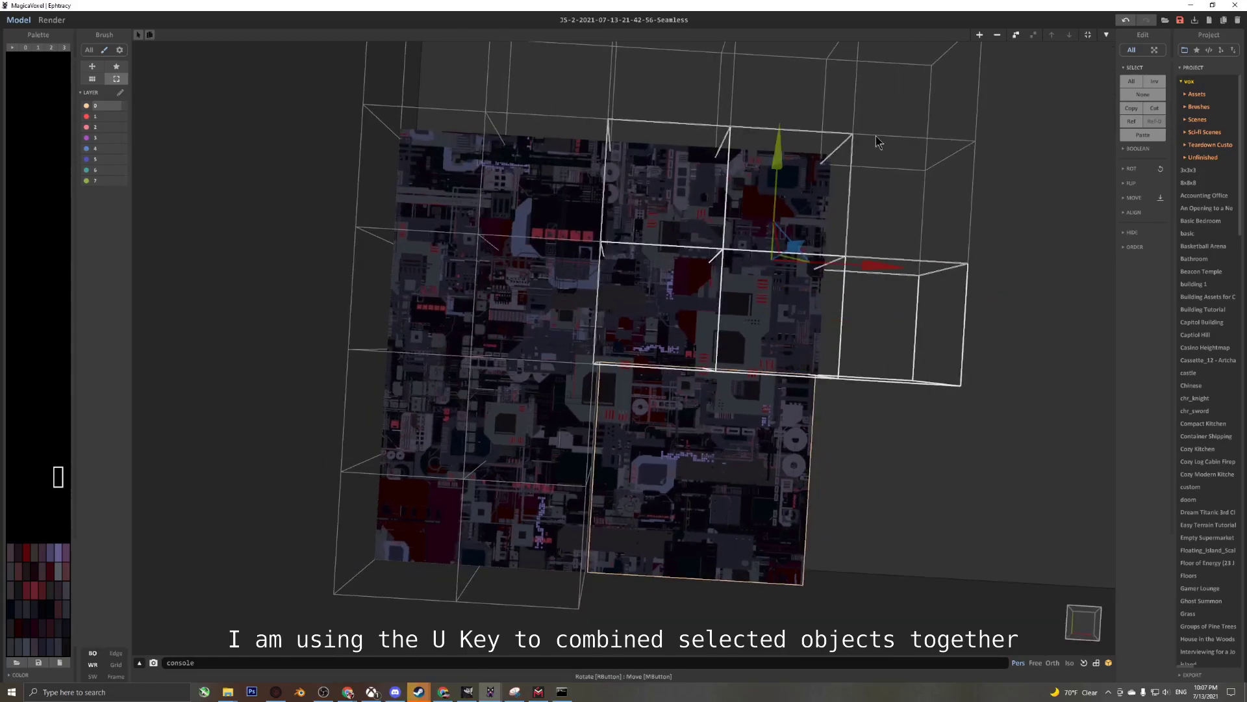
right_drag(897, 187, 699, 145)
shift+click(801, 183)
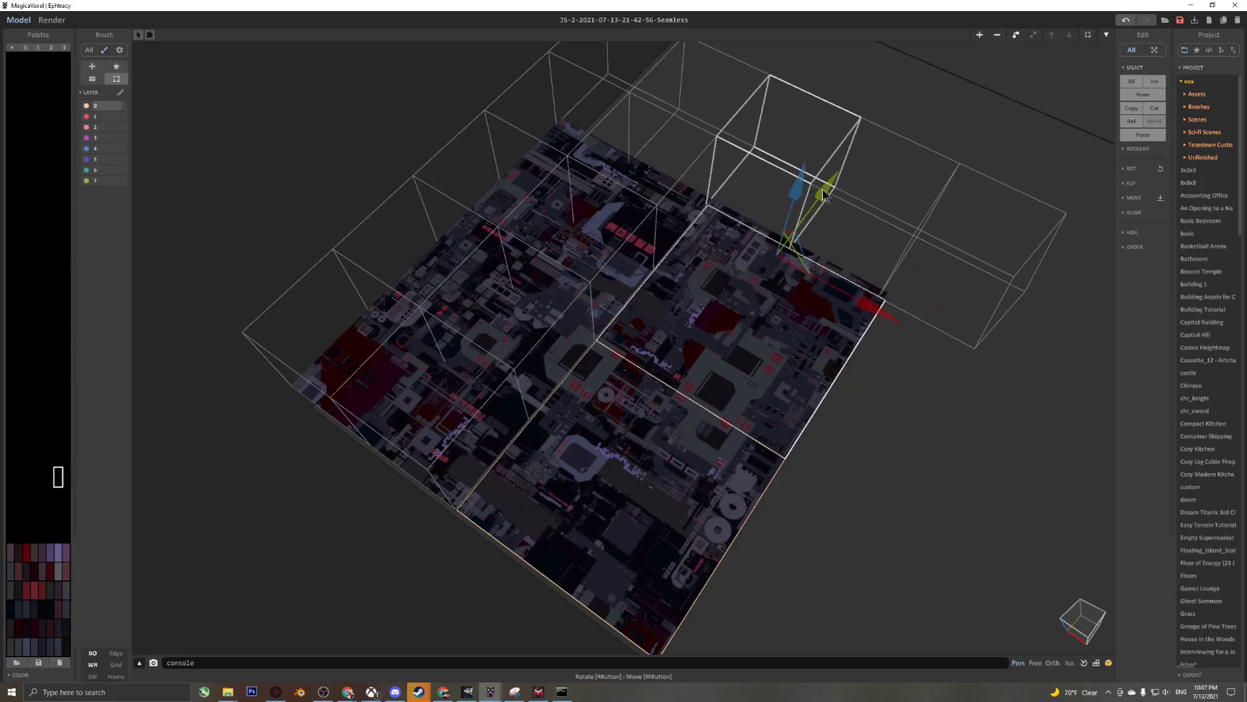
shift+click(872, 207)
click(790, 332)
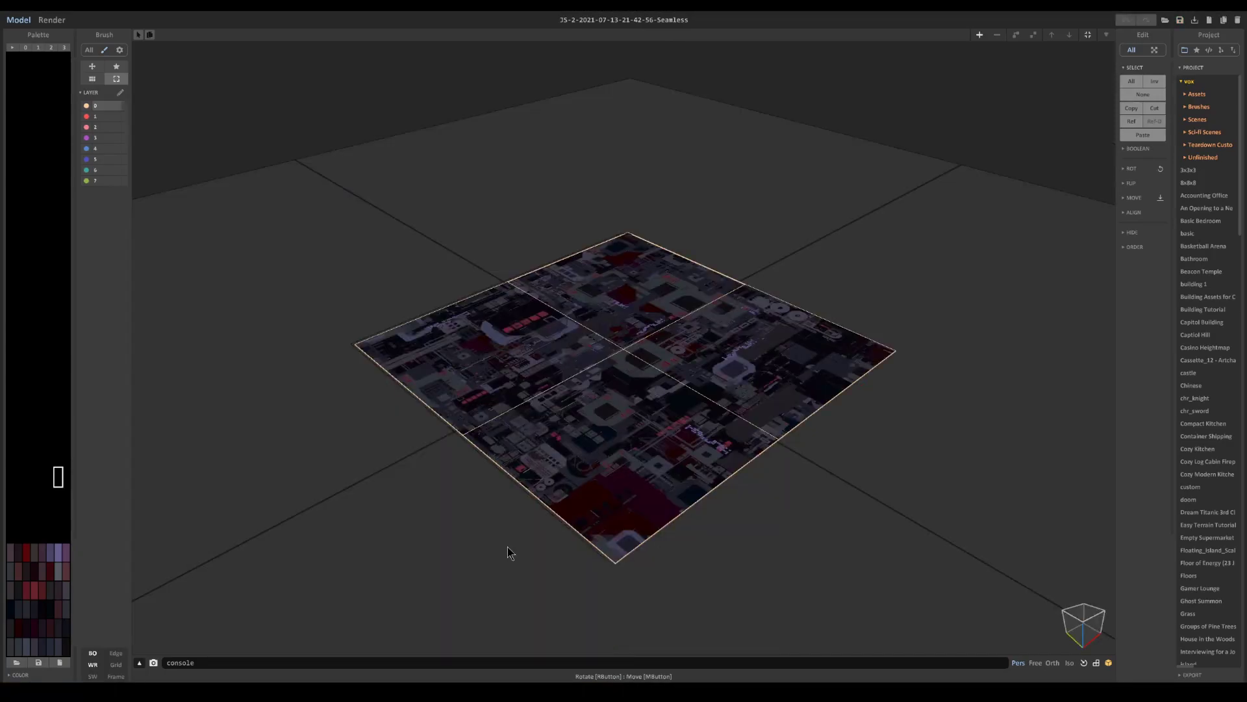
Open the front tile of the merged texture for voxel editing
right_drag(458, 471, 486, 478)
scroll(487, 479, up, 3)
scroll(642, 483, down, 2)
right_drag(630, 518, 732, 477)
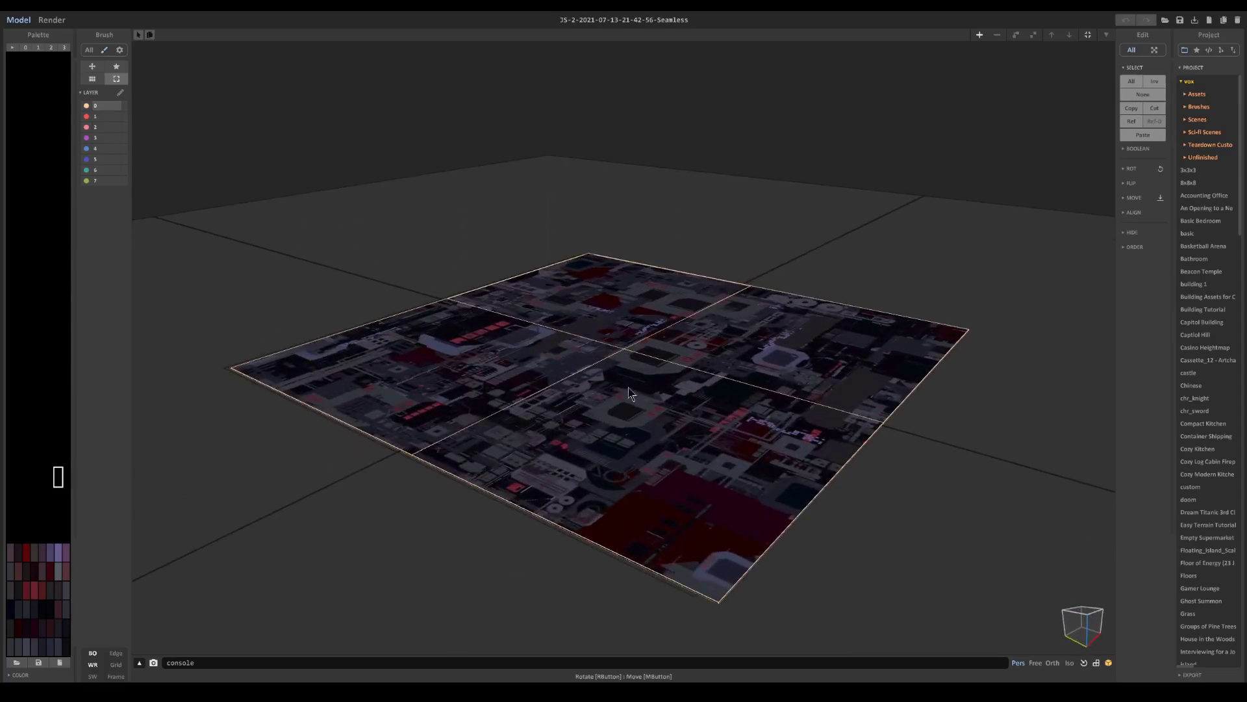
right_drag(566, 226, 643, 293)
mouse_move(713, 383)
right_down()
mouse_move(662, 495)
mouse_move(647, 370)
right_up()
key(Tab)
scroll(614, 386, up, 3)
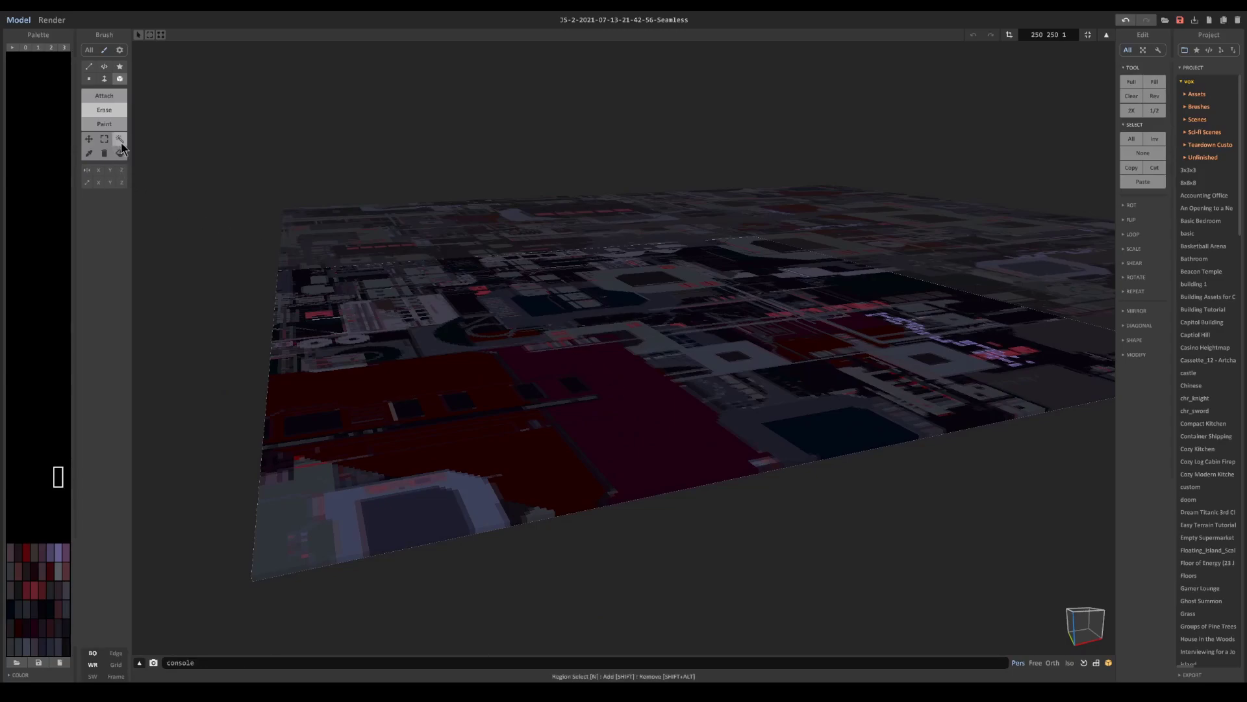
Use Region Select by color to select the grey-green panel voxels on the front tile and copy the selection
click(119, 140)
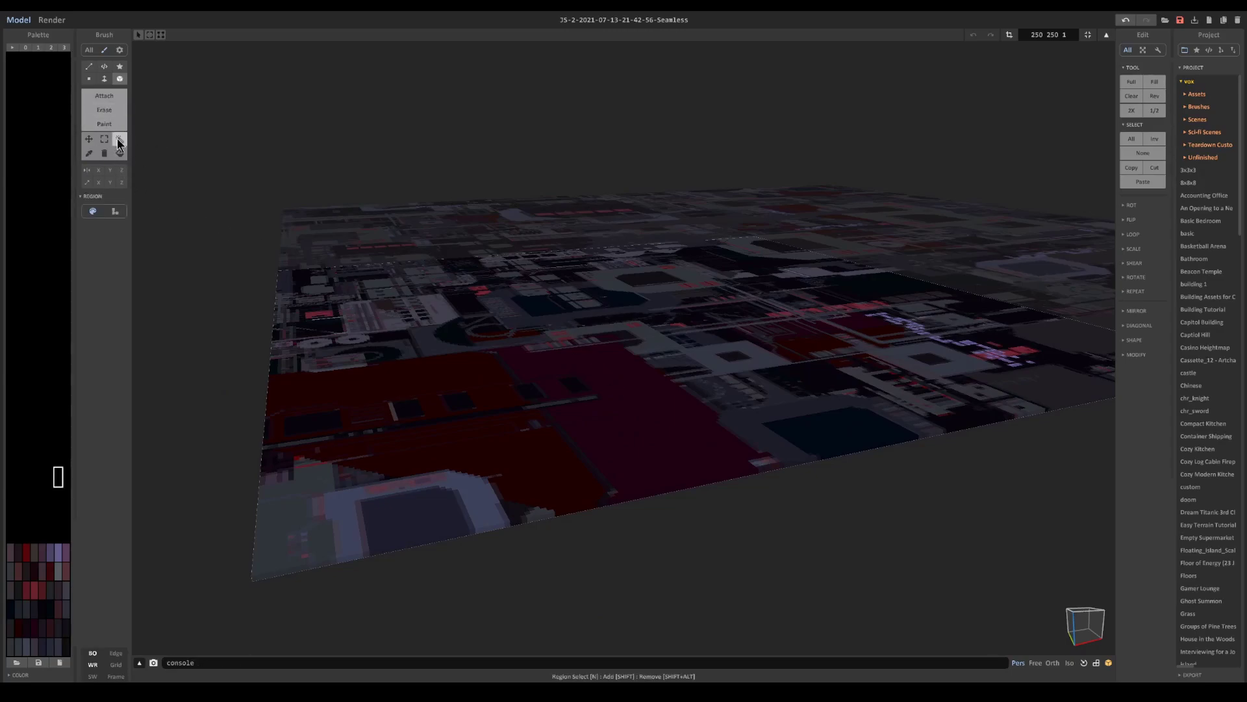
scroll(707, 489, up, 3)
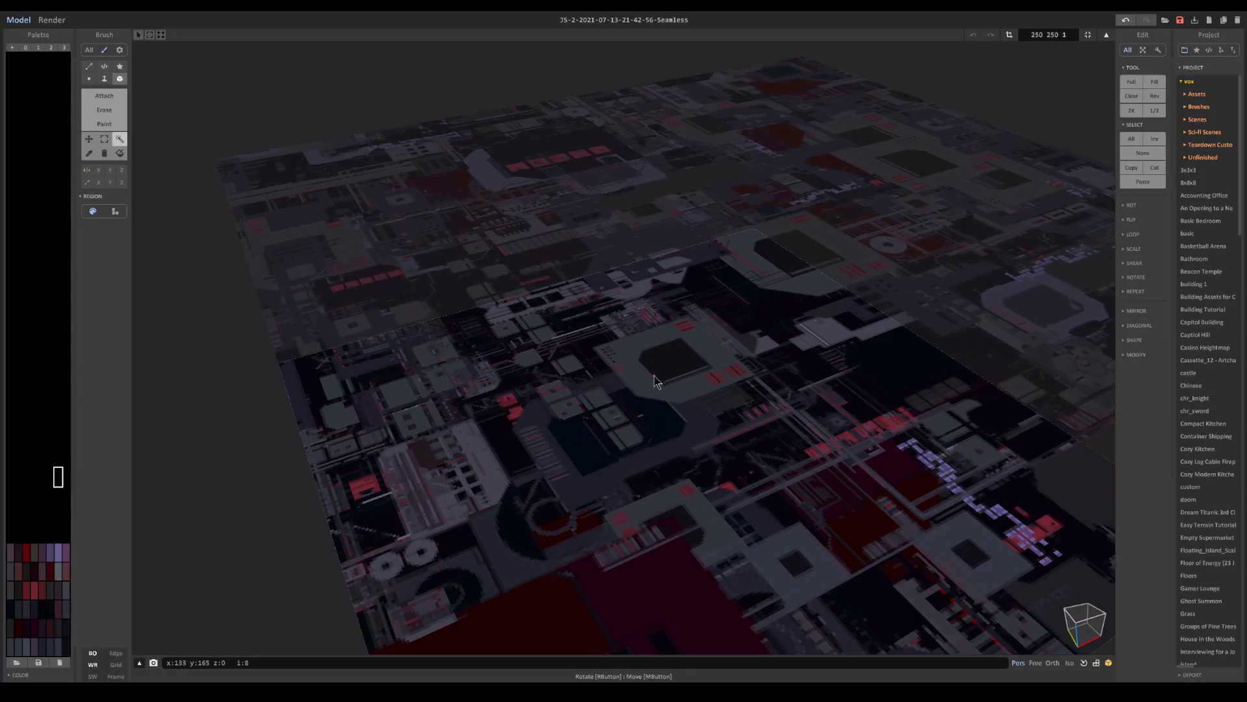
right_drag(641, 418, 613, 407)
click(552, 410)
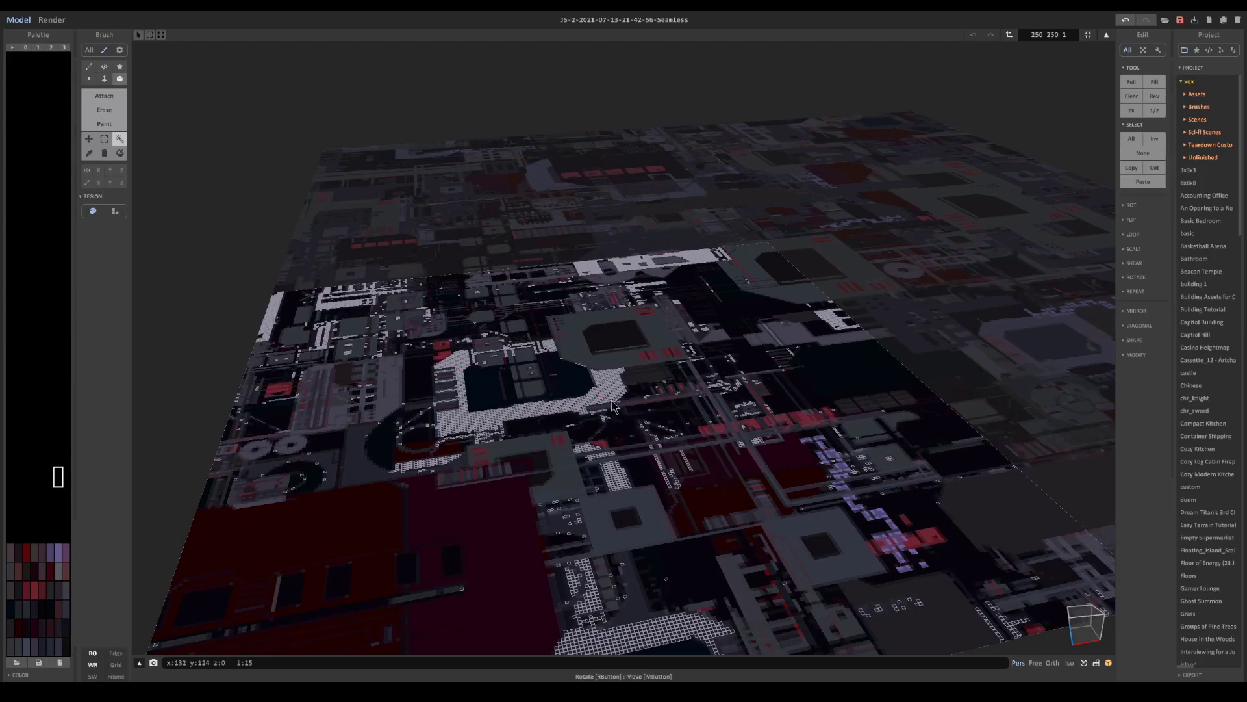
right_drag(614, 408, 708, 335)
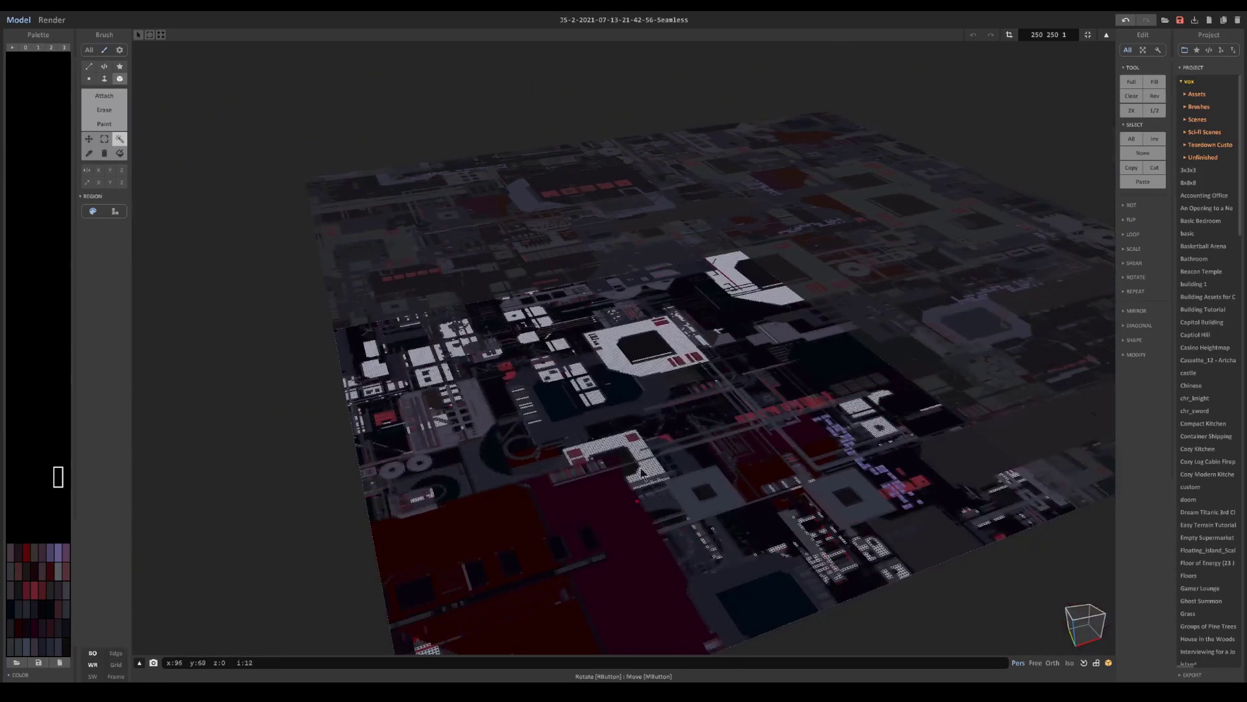
right_drag(706, 533, 710, 453)
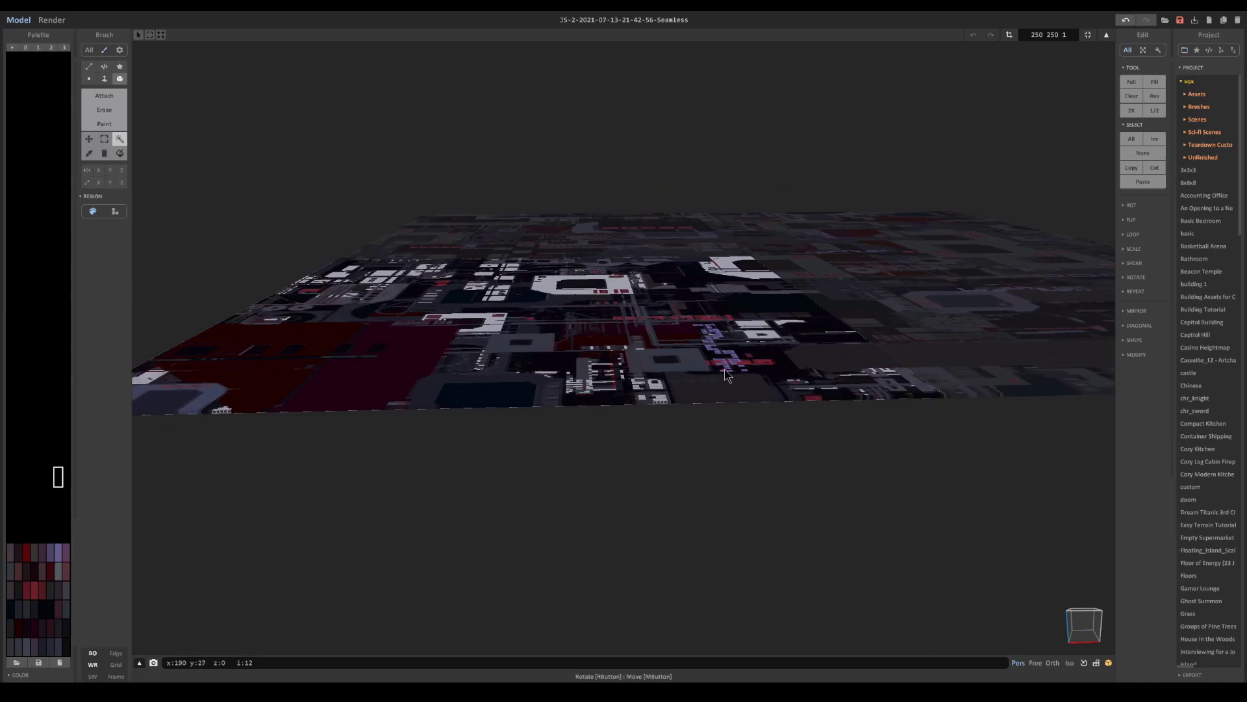
key(ctrl+c)
right_drag(773, 329, 768, 334)
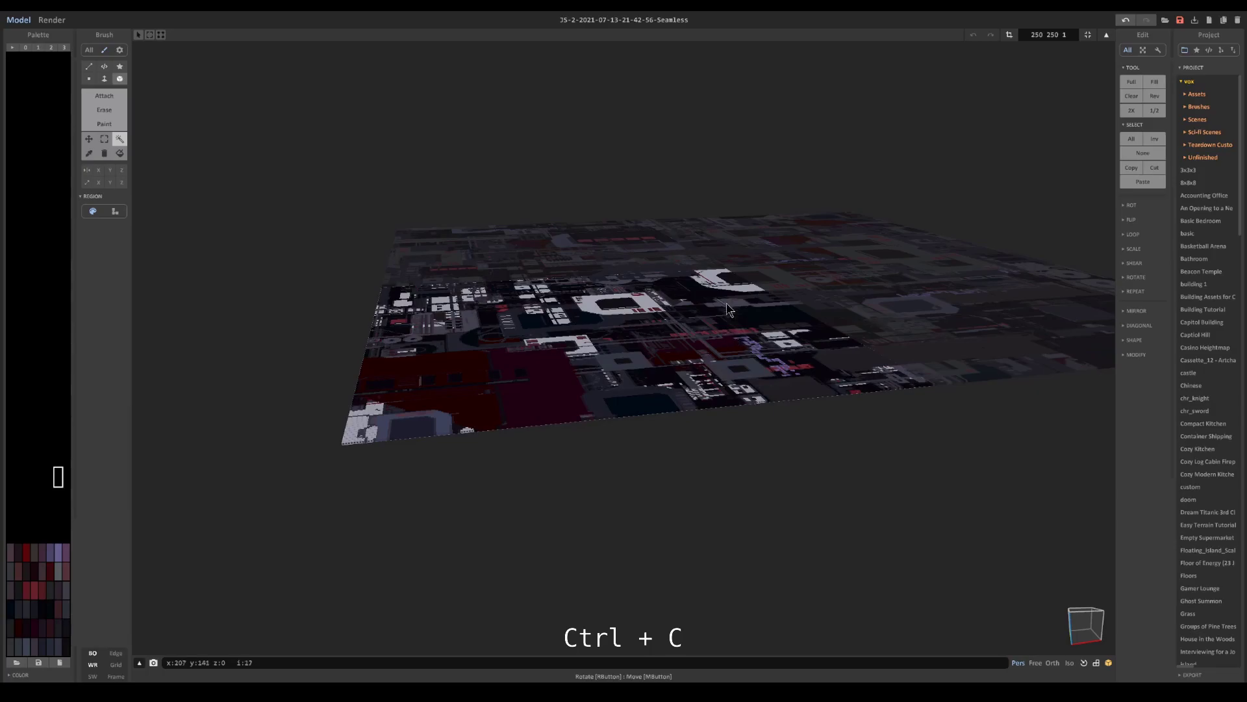
Paste the copied grey-green panel voxels as a separate object and raise it slightly above the front tile
key(Tab)
key(ctrl+v)
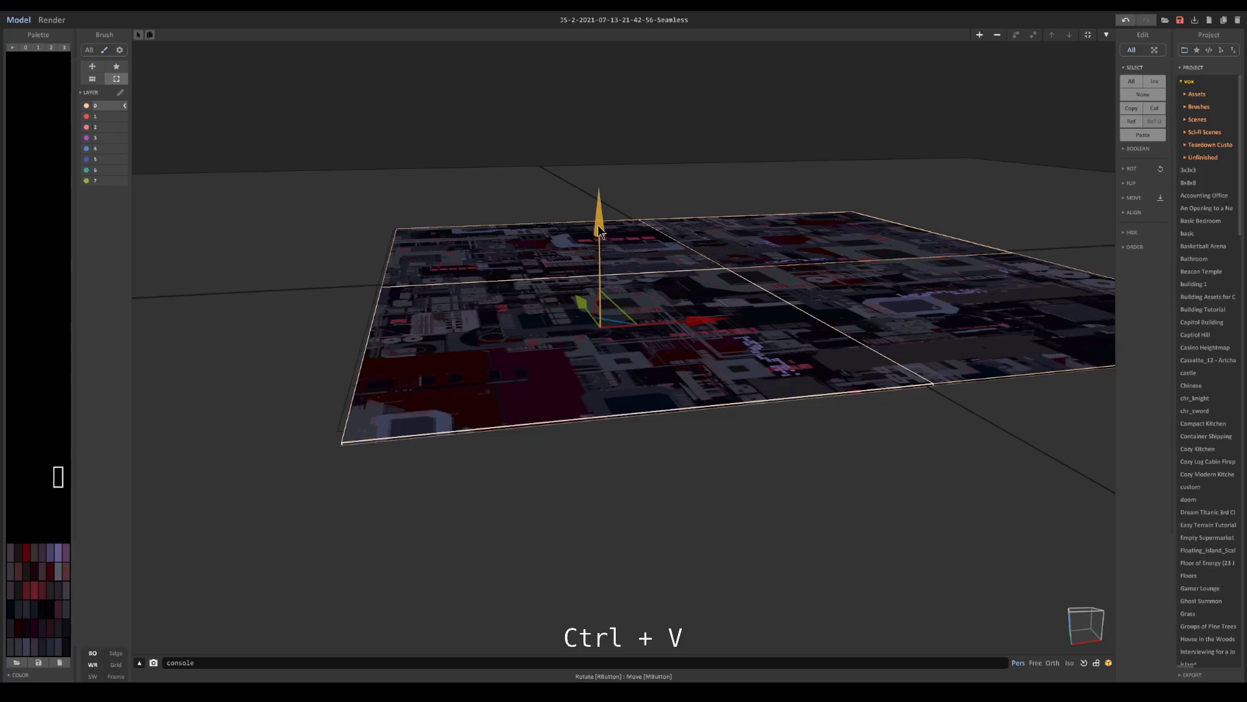
drag(604, 218, 701, 224)
right_drag(702, 228, 769, 284)
scroll(769, 284, up, 5)
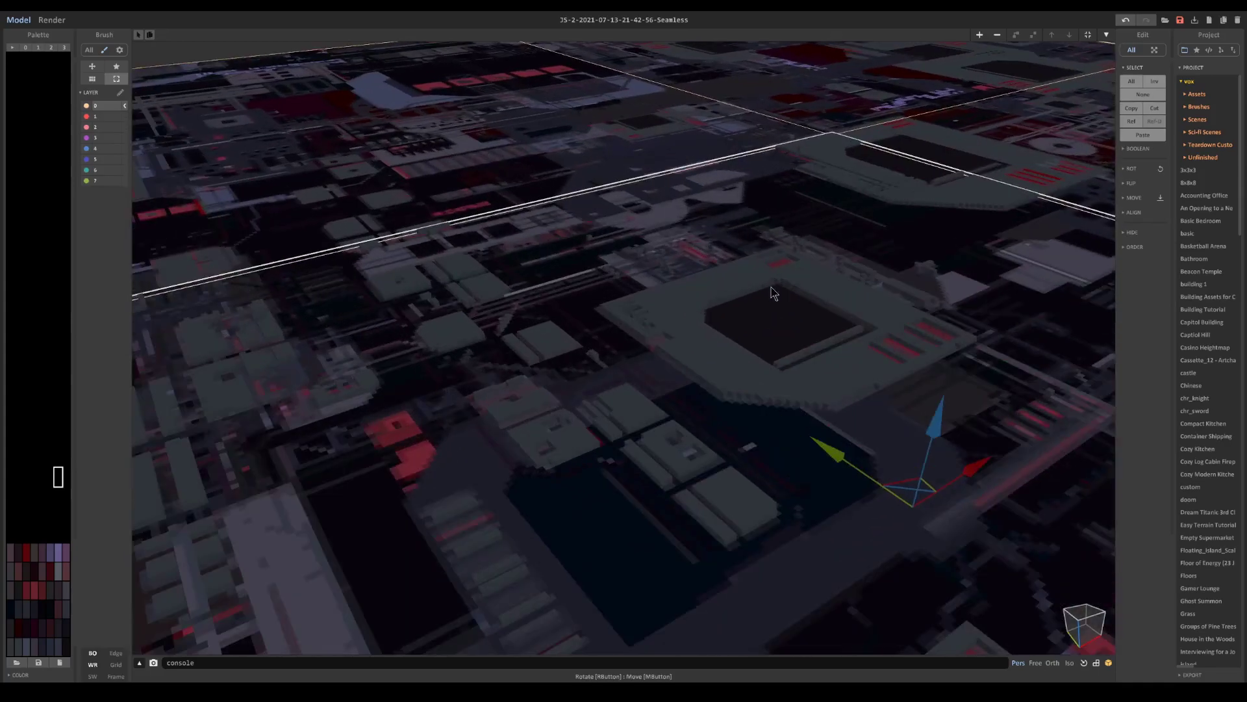
scroll(773, 293, down, 6)
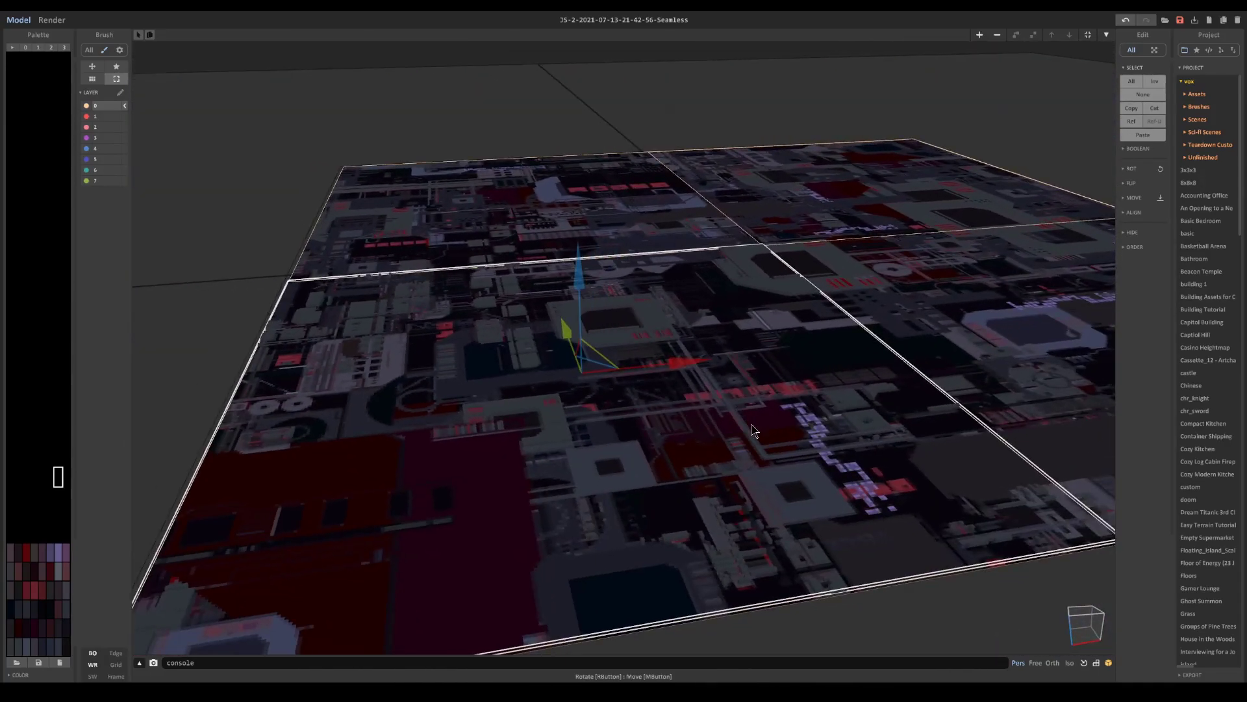
right_drag(753, 431, 774, 427)
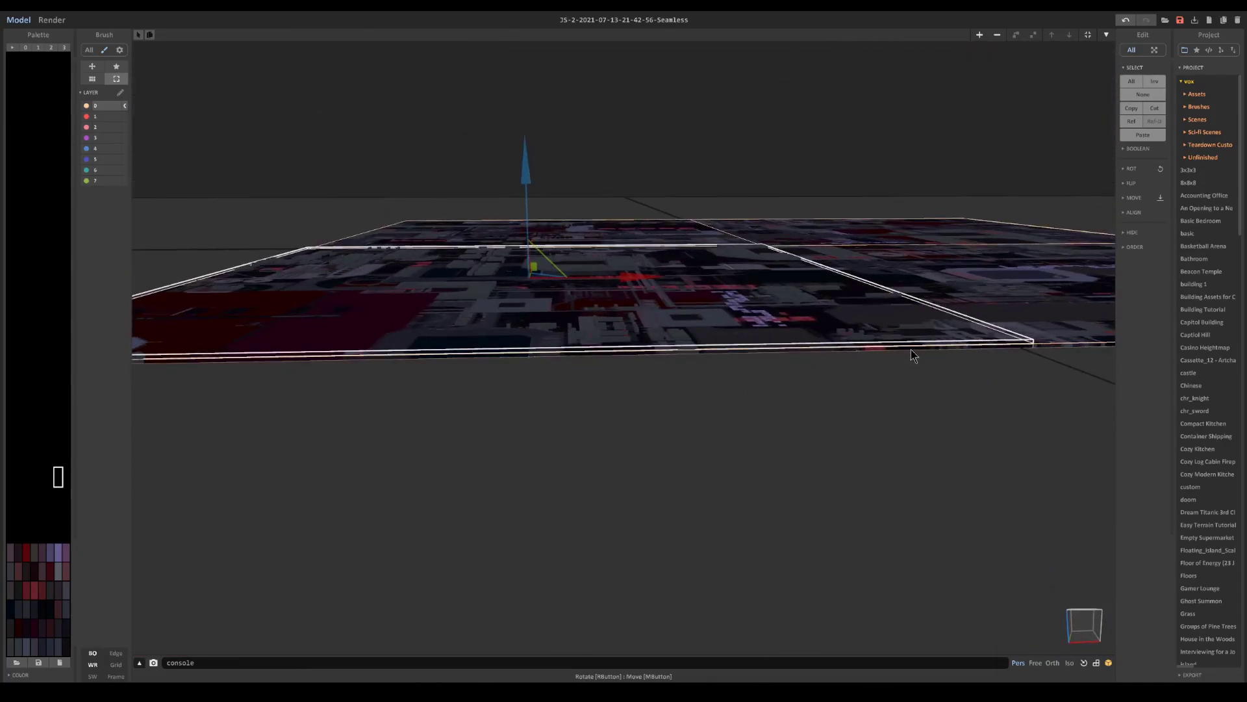
Select the raised grey-green panel layer together with the front tile and combine them into one object
right_drag(927, 351, 812, 336)
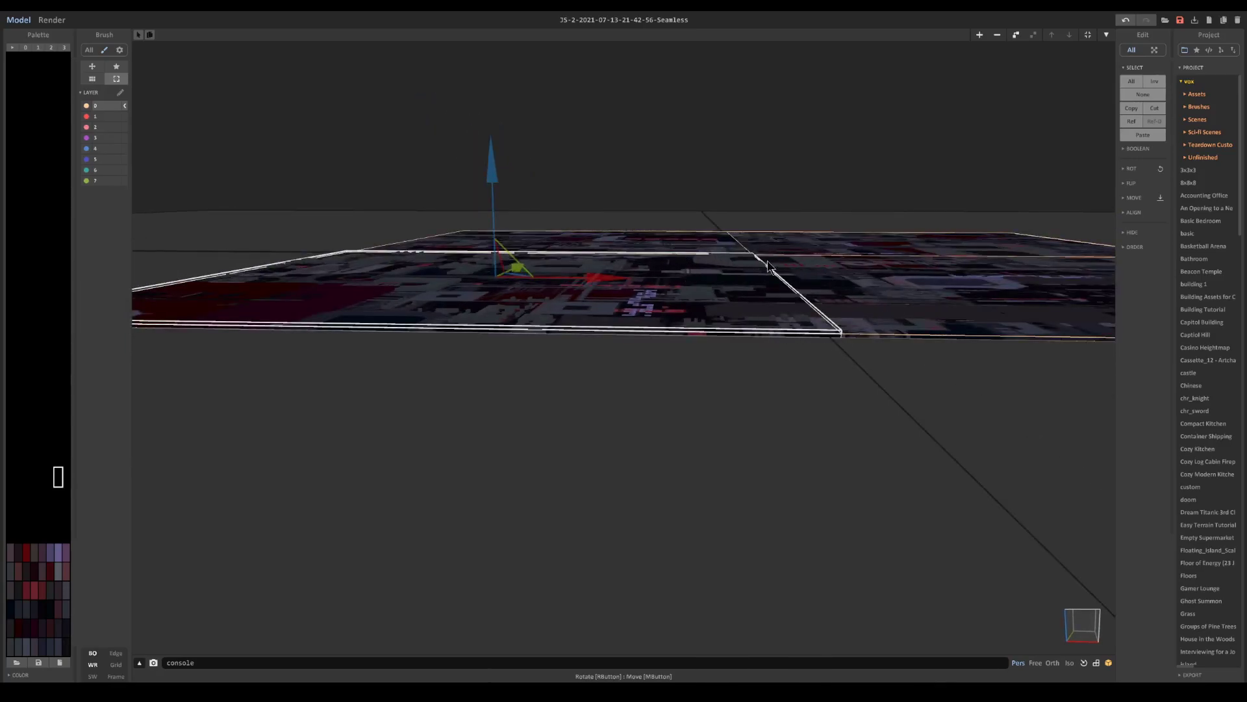
scroll(800, 334, up, 3)
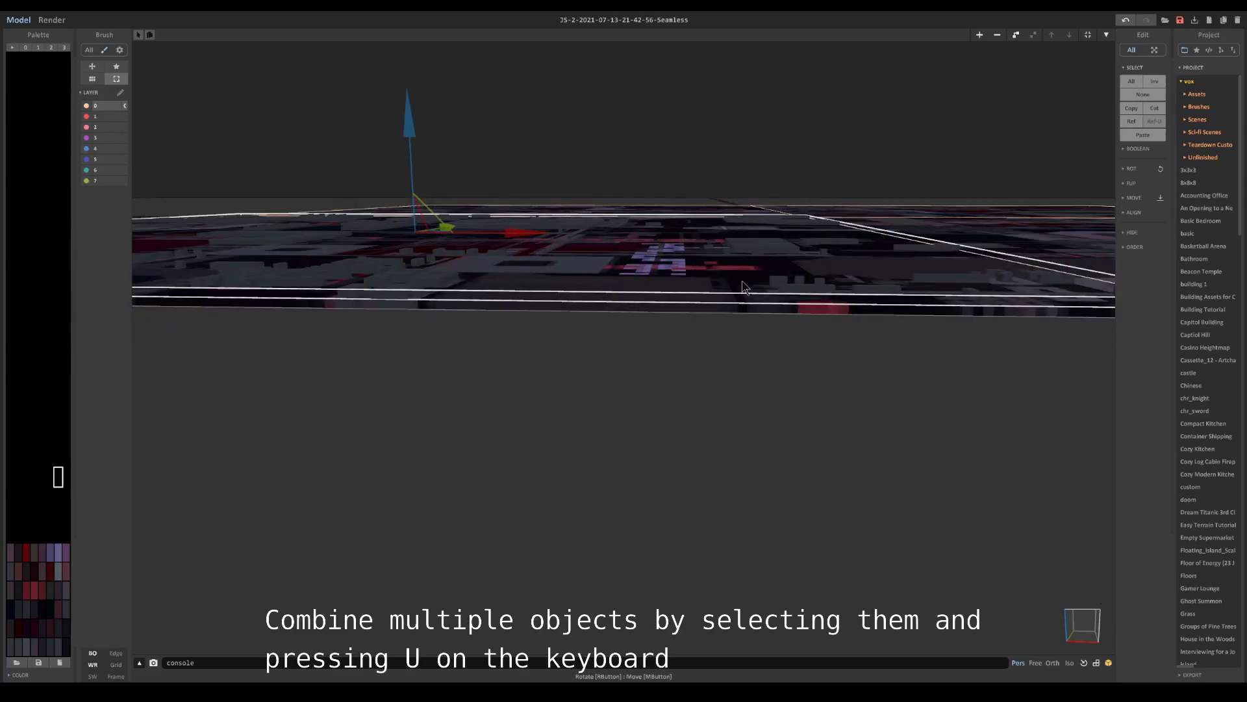
right_drag(740, 281, 757, 301)
scroll(757, 301, down, 2)
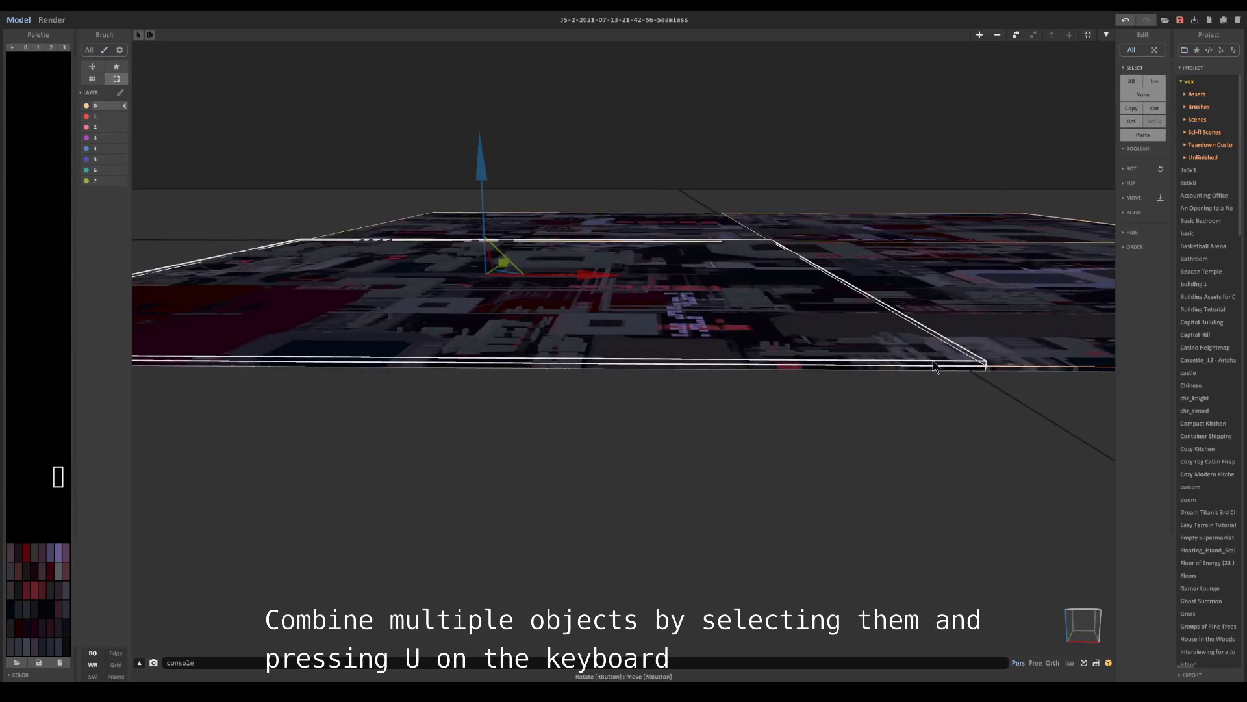
right_drag(815, 381, 896, 312)
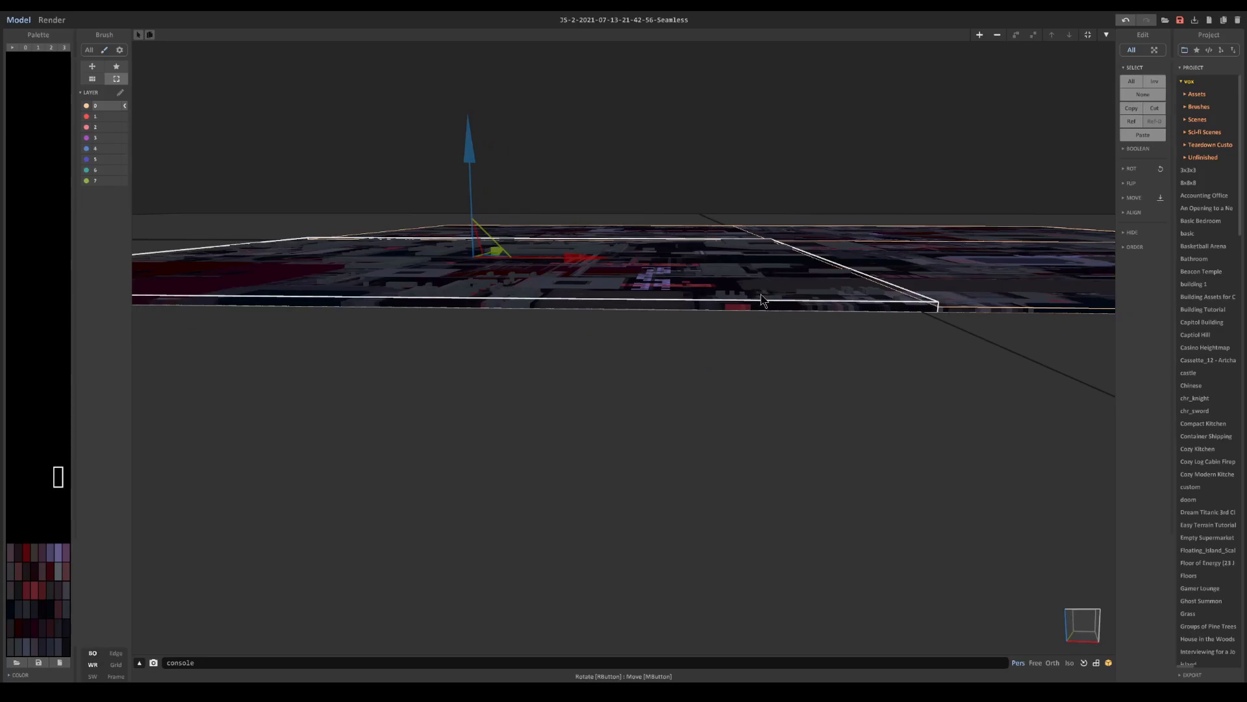
right_drag(718, 309, 762, 317)
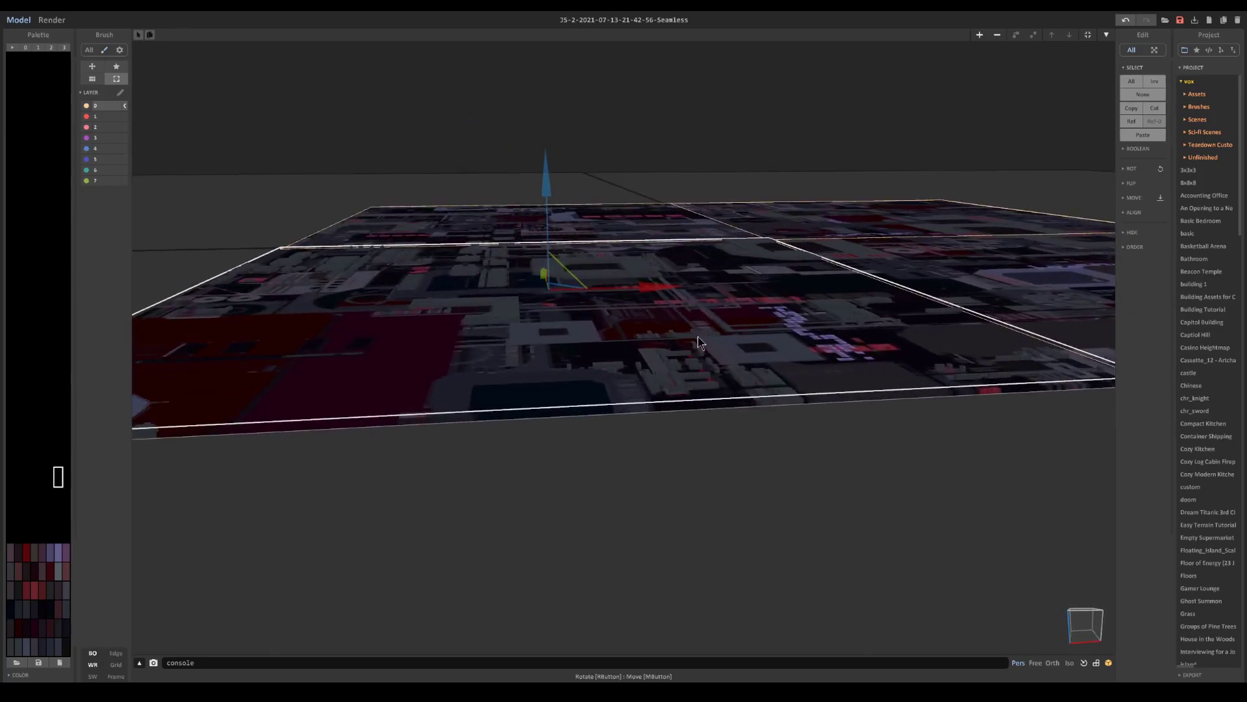
Open the combined front tile for voxel editing, select its maroon panel voxels by color and copy them
double_click(680, 356)
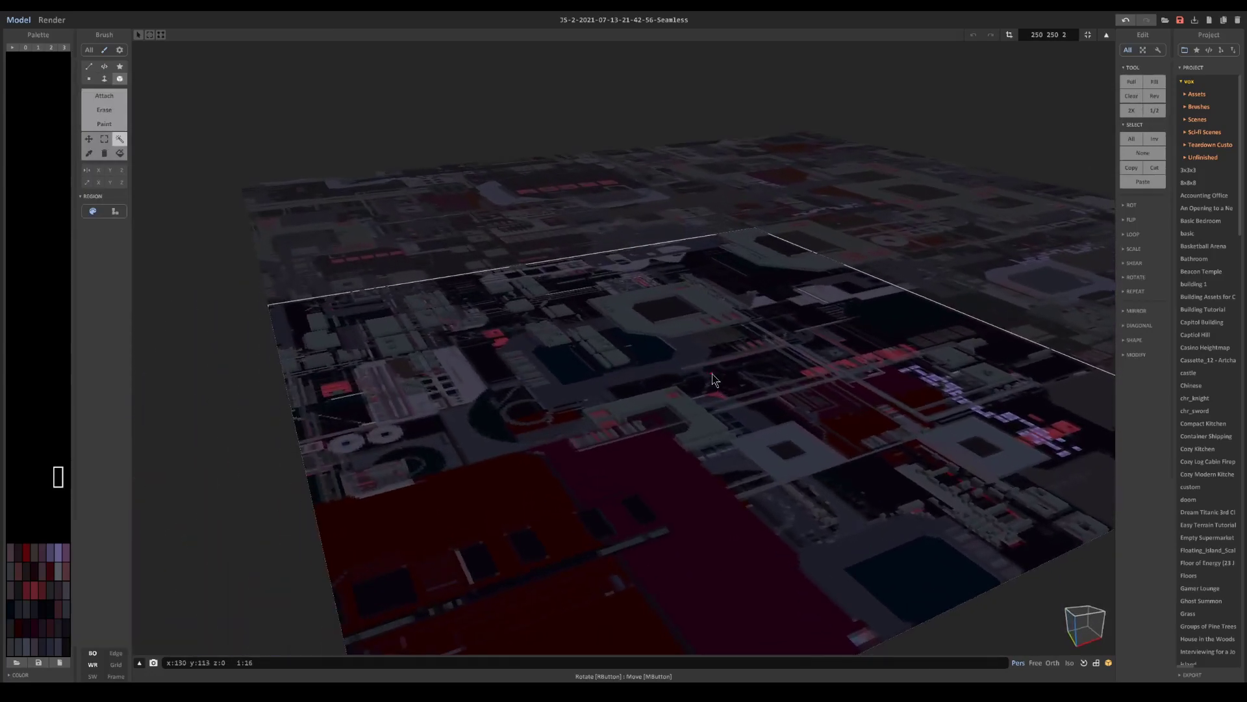
right_drag(765, 385, 715, 414)
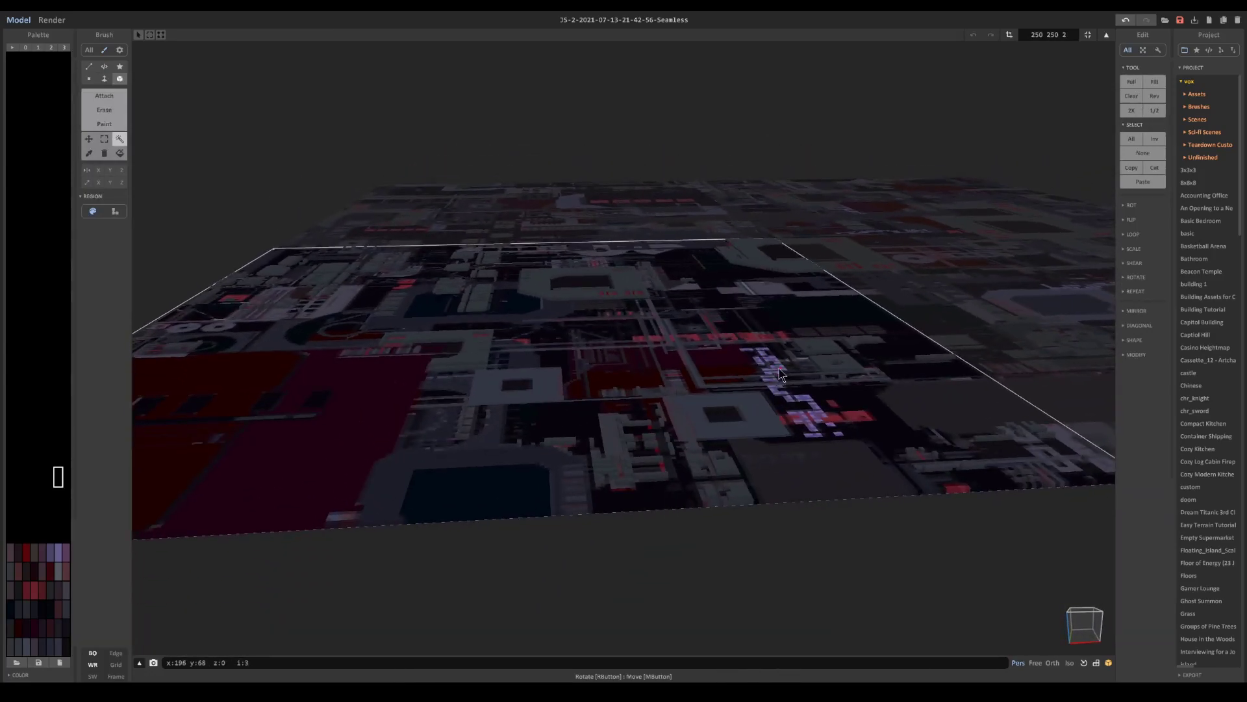
click(743, 369)
click(733, 368)
right_drag(622, 376, 610, 454)
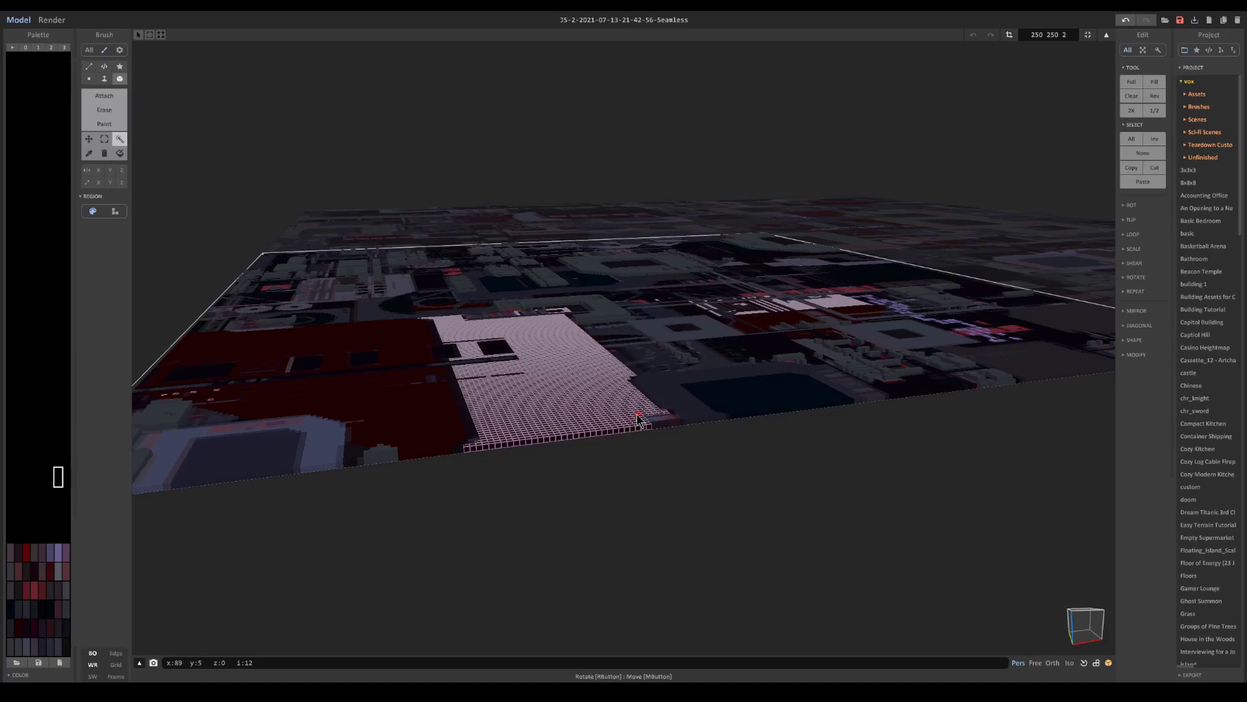
scroll(691, 416, down, 5)
scroll(699, 403, up, 6)
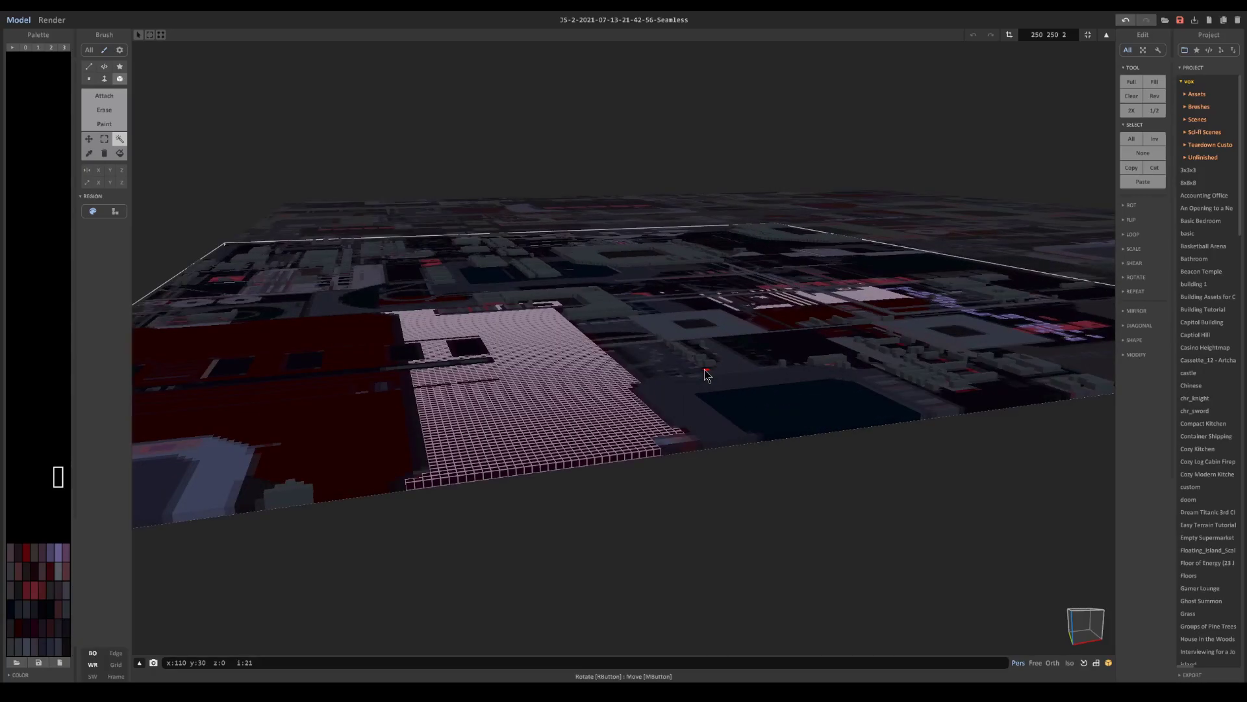
Paste the copied maroon voxels as a separate object and raise it above the front tile
key(Tab)
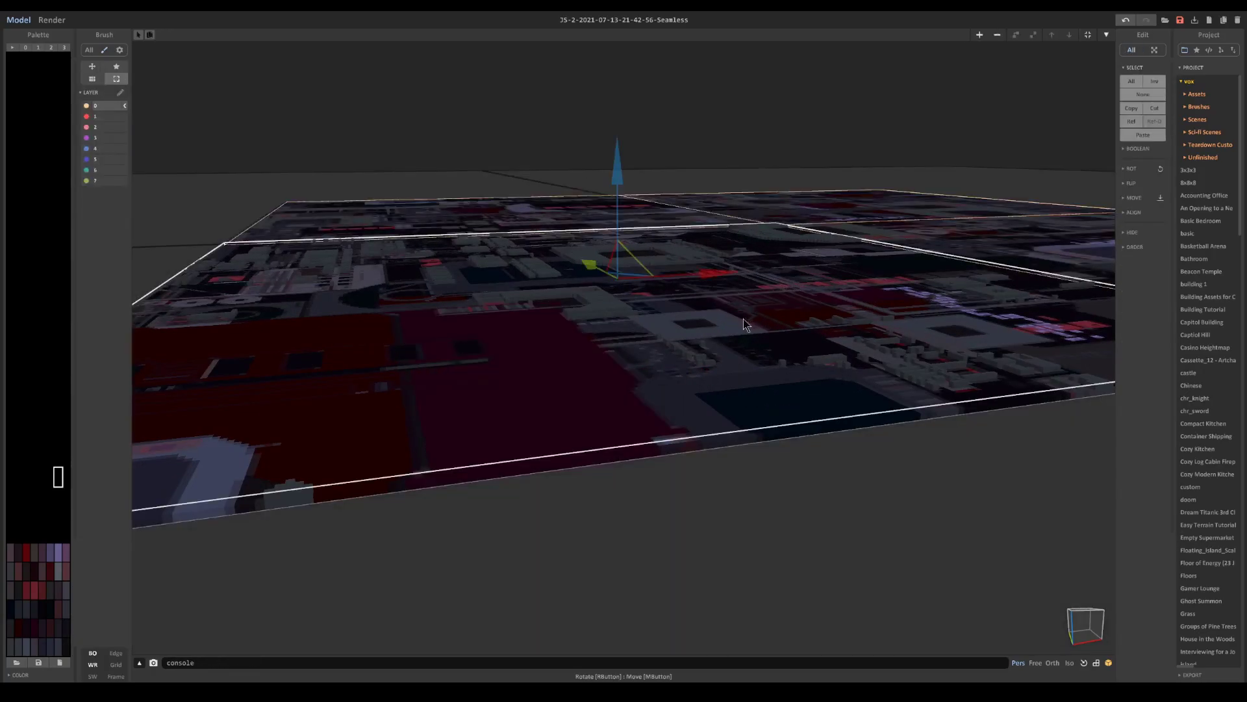
scroll(745, 323, down, 2)
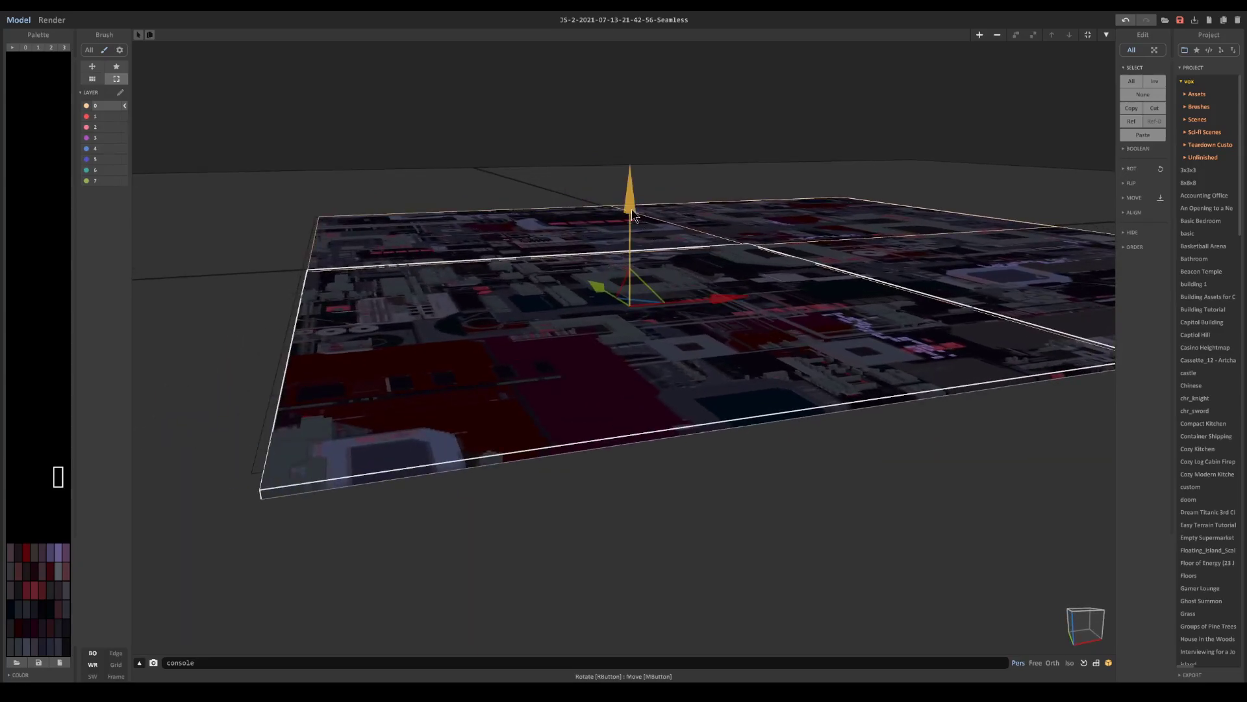
drag(632, 211, 631, 209)
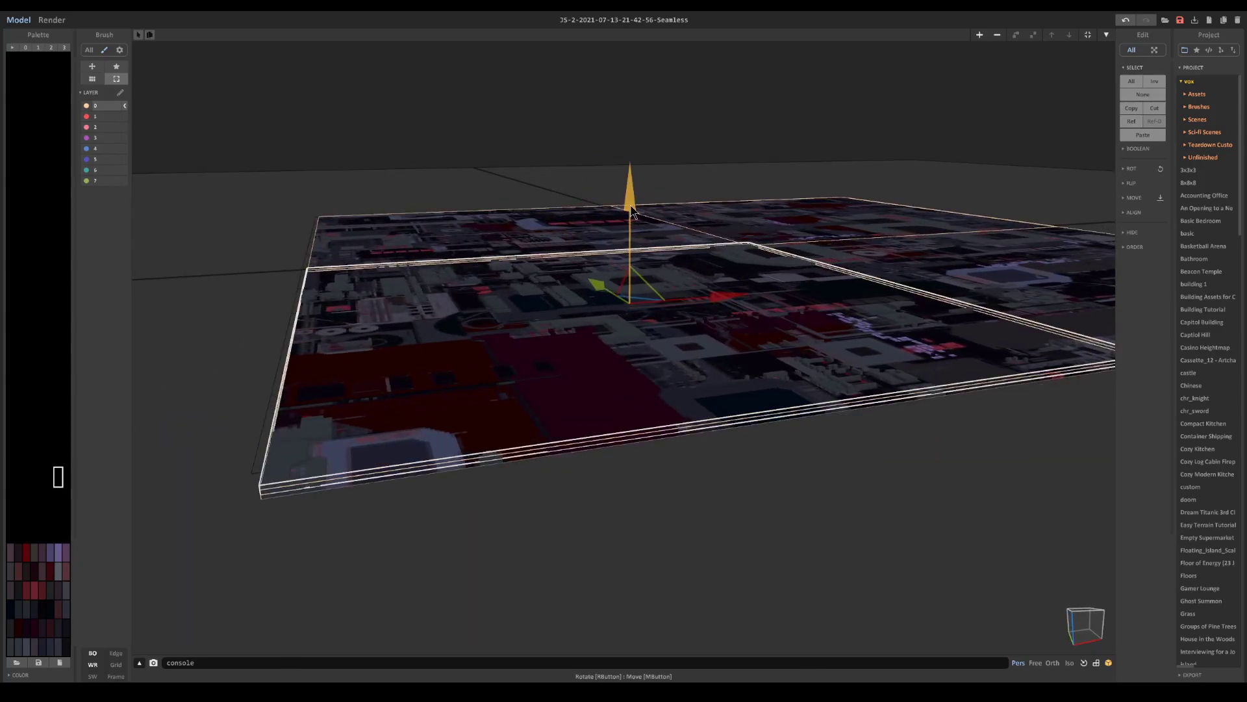
right_drag(631, 212, 602, 406)
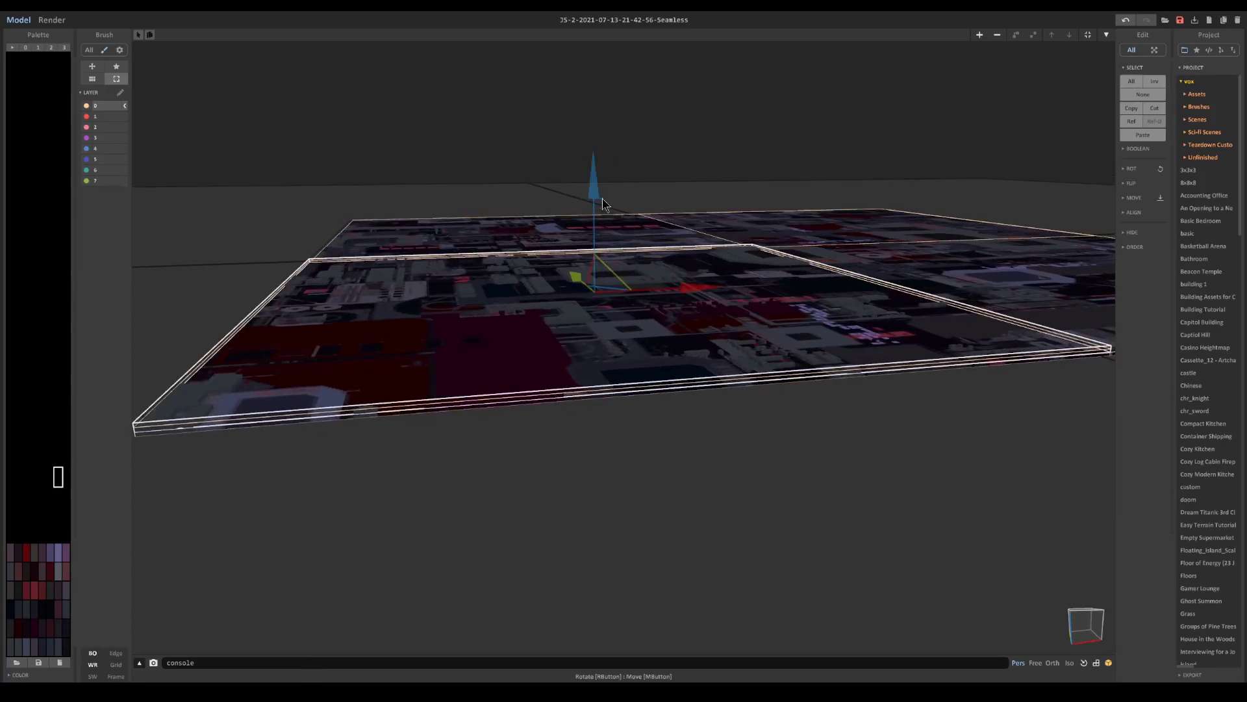
Duplicate the raised maroon panel layer straight upward to build a thicker stack above the front tile
right_drag(691, 292, 751, 295)
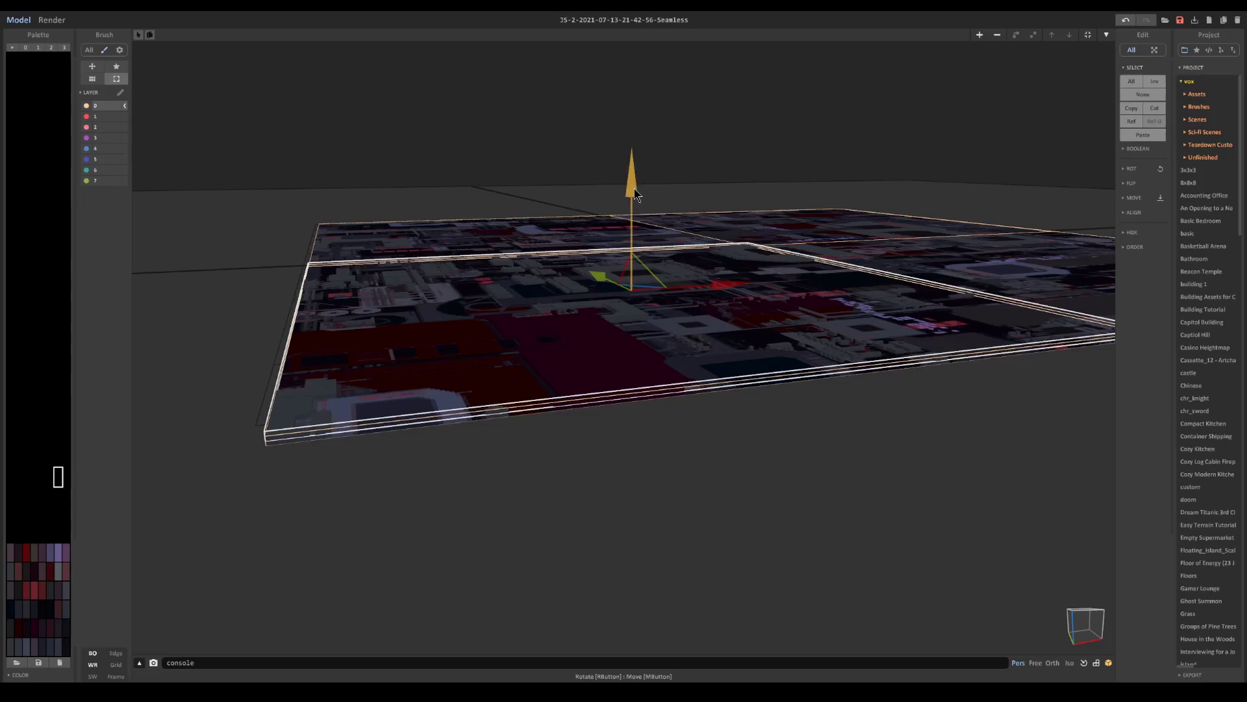
key(shift)
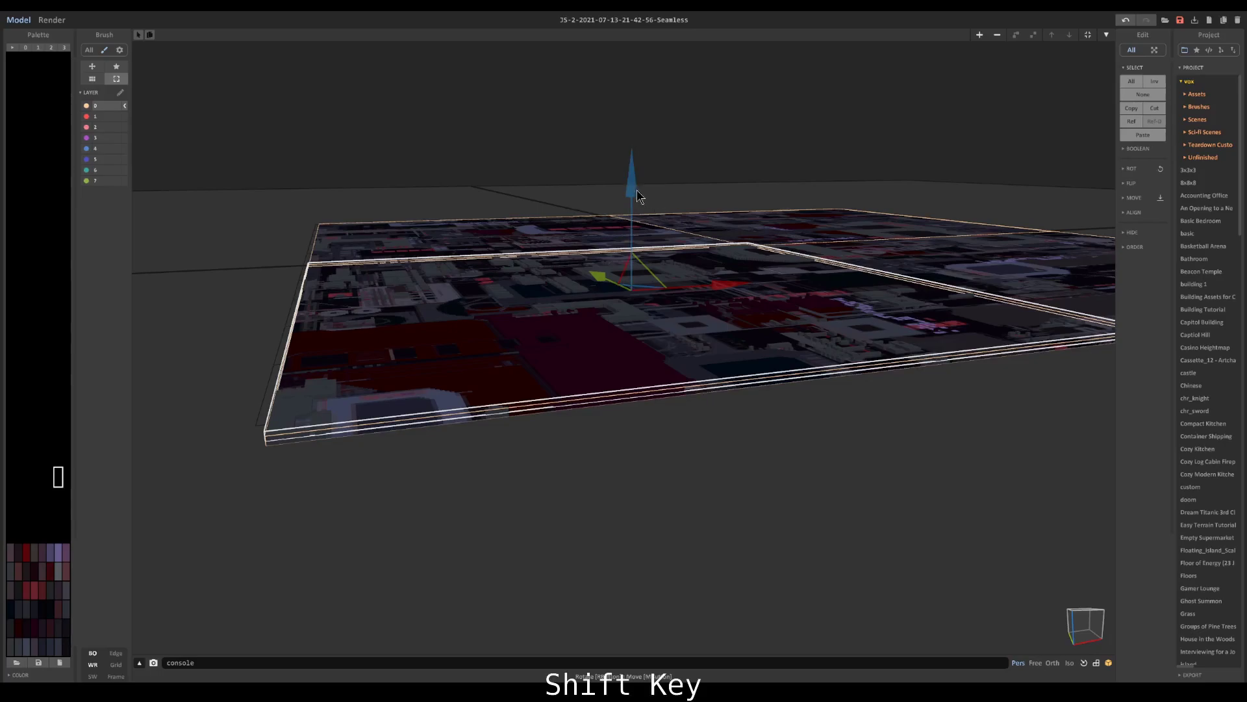
mouse_move(633, 193)
shift+mouse_down()
mouse_move(624, 120)
mouse_move(651, 190)
shift+mouse_up()
right_drag(652, 190, 700, 272)
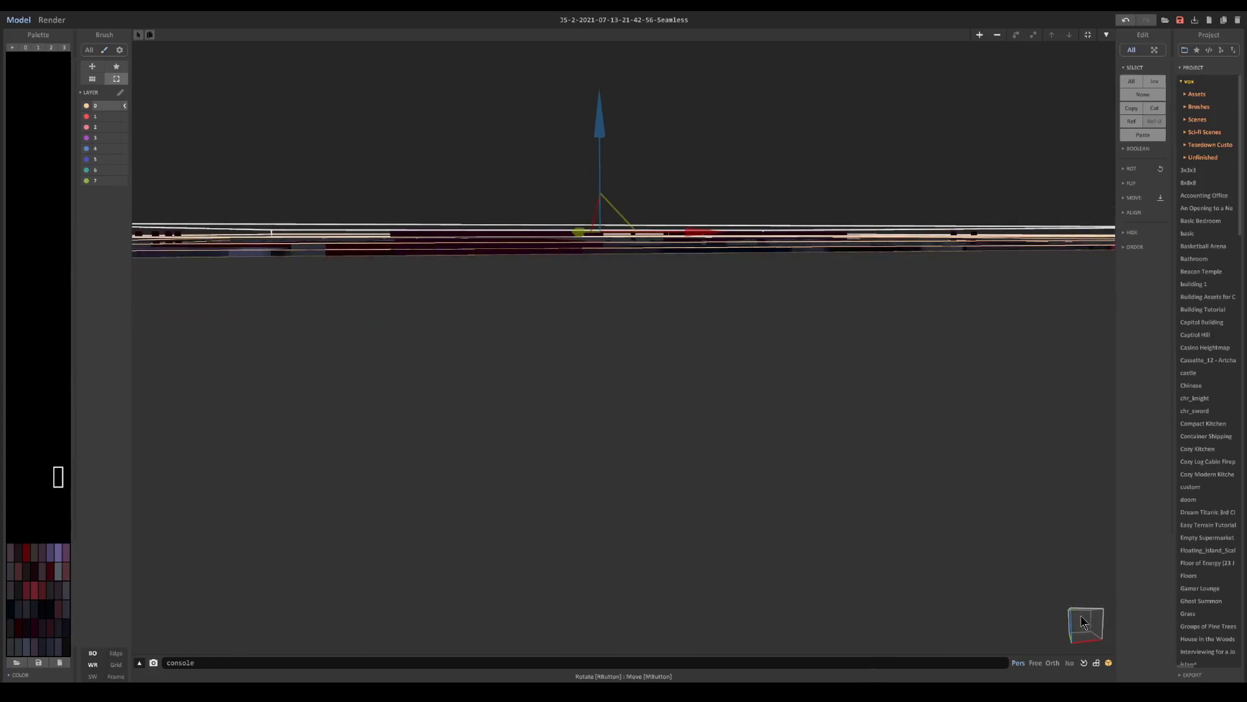
drag(600, 128, 601, 133)
Select the stacked maroon layers together with the front tile and combine them into one object
right_drag(606, 139, 726, 328)
scroll(726, 329, down, 6)
right_drag(784, 419, 690, 366)
scroll(690, 380, up, 5)
shift+click(697, 333)
shift+click(709, 343)
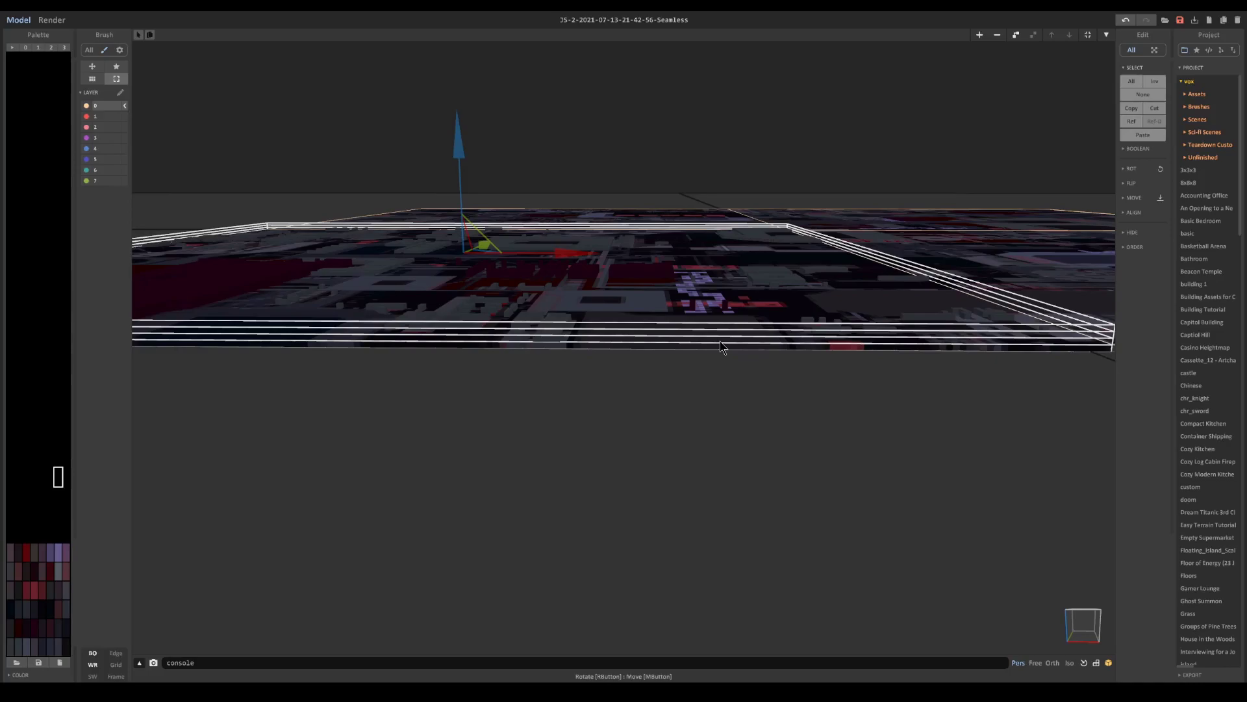
right_drag(627, 338, 657, 328)
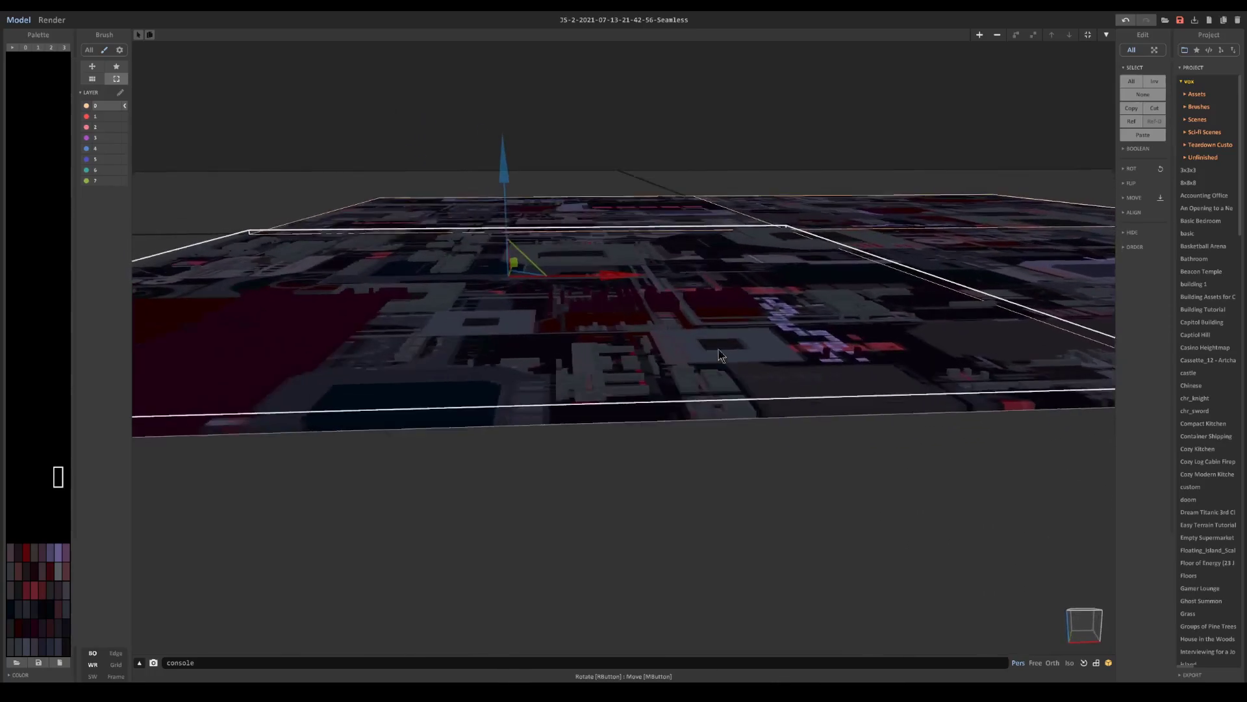
Preview the raised panels in a render and return to the model
key(Tab)
scroll(724, 352, up, 2)
click(55, 20)
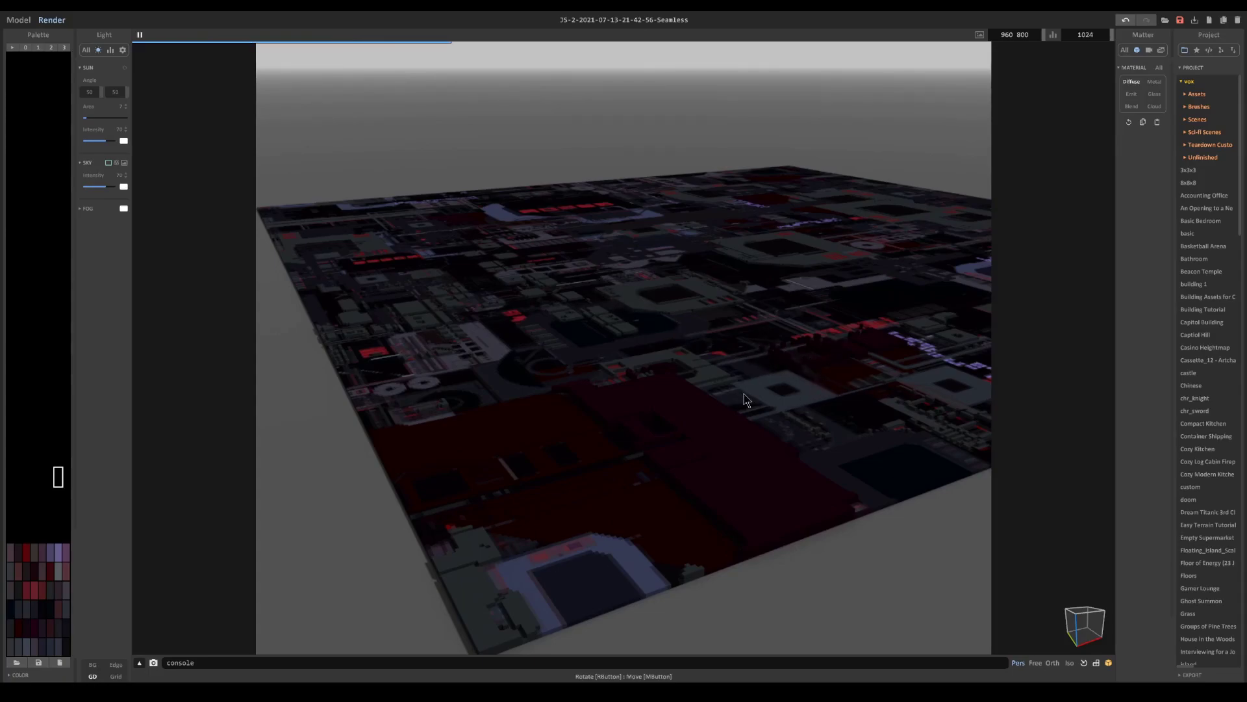
click(18, 20)
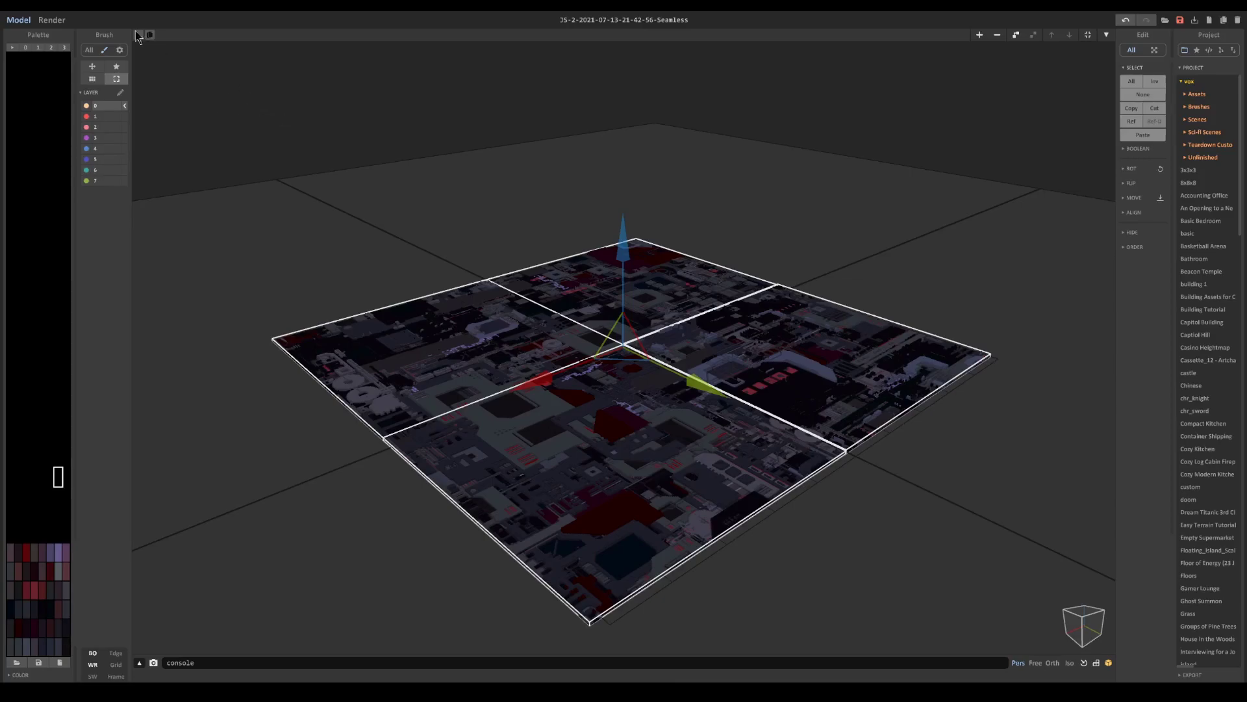
Render the whole four-tile terrain in orthographic projection
click(52, 20)
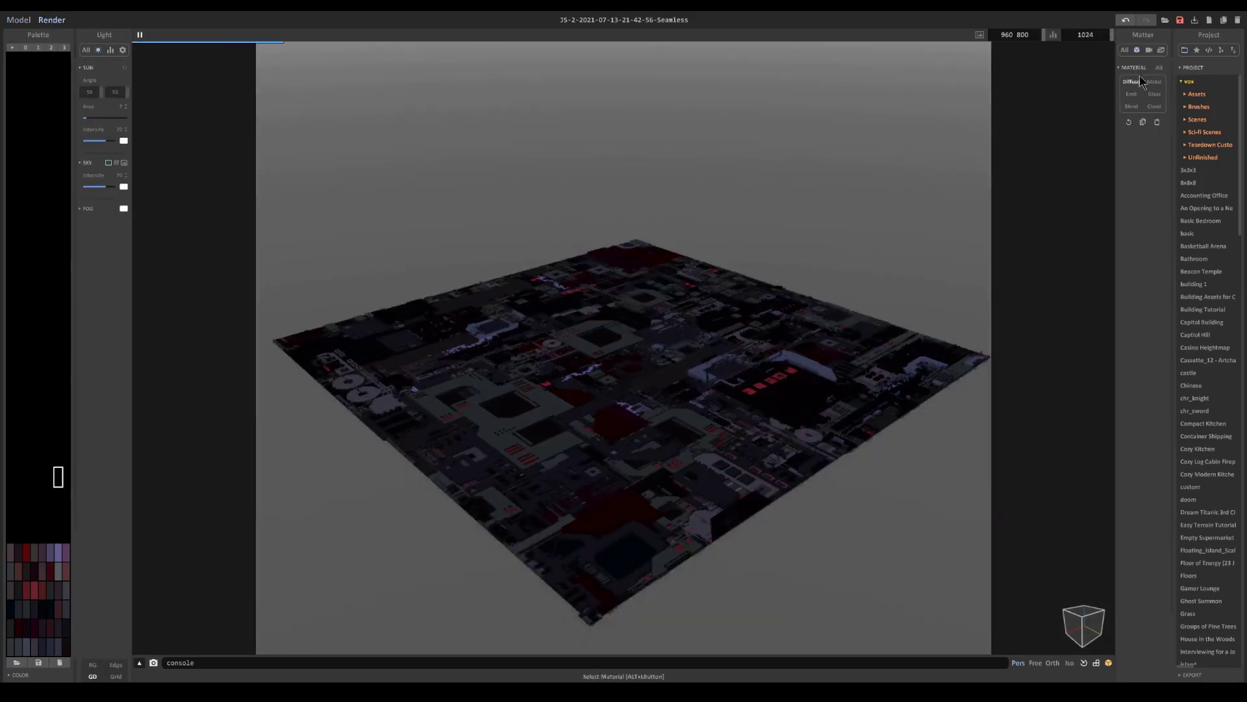
click(1066, 663)
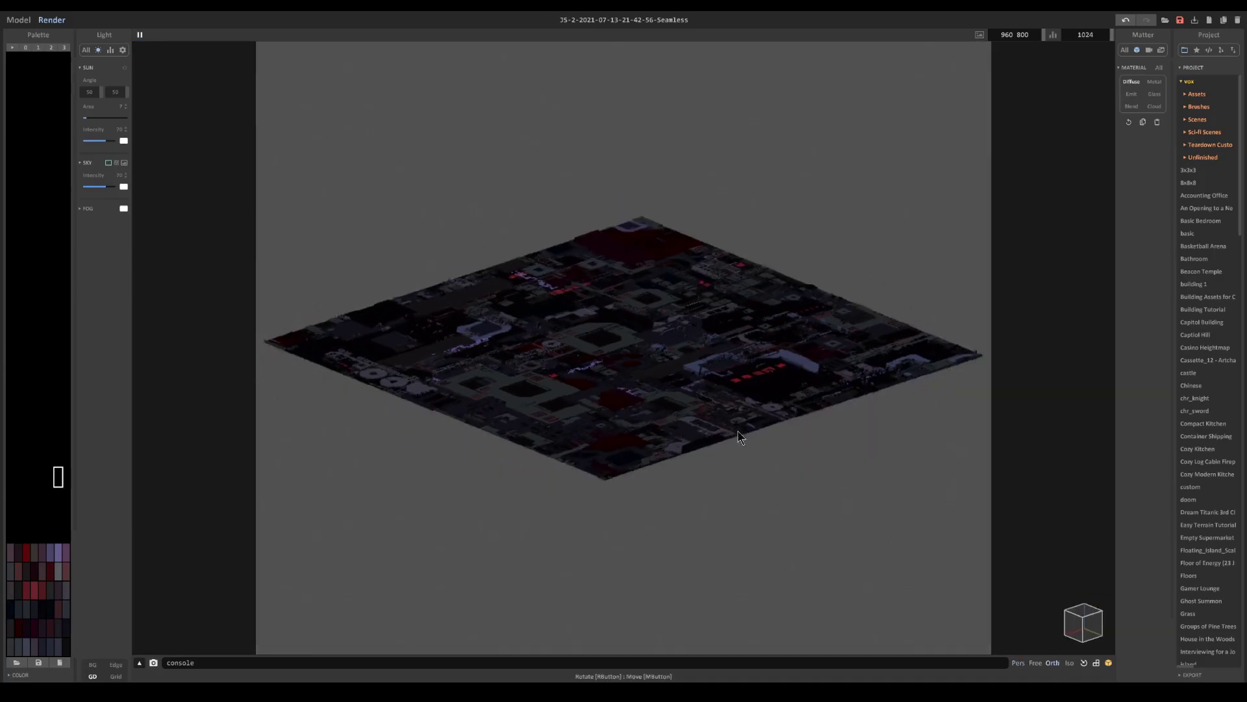
scroll(745, 430, up, 5)
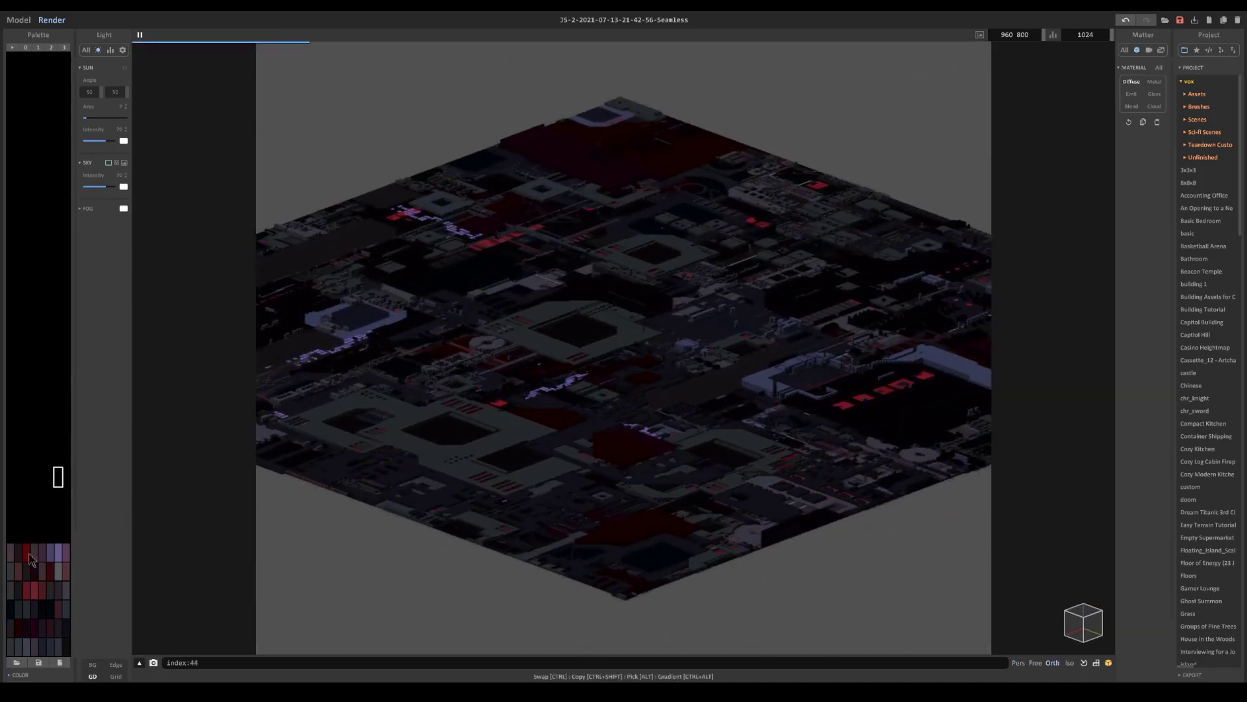
Select all the terrain's palette colors and assign them the Metal material
click(50, 591)
click(66, 647)
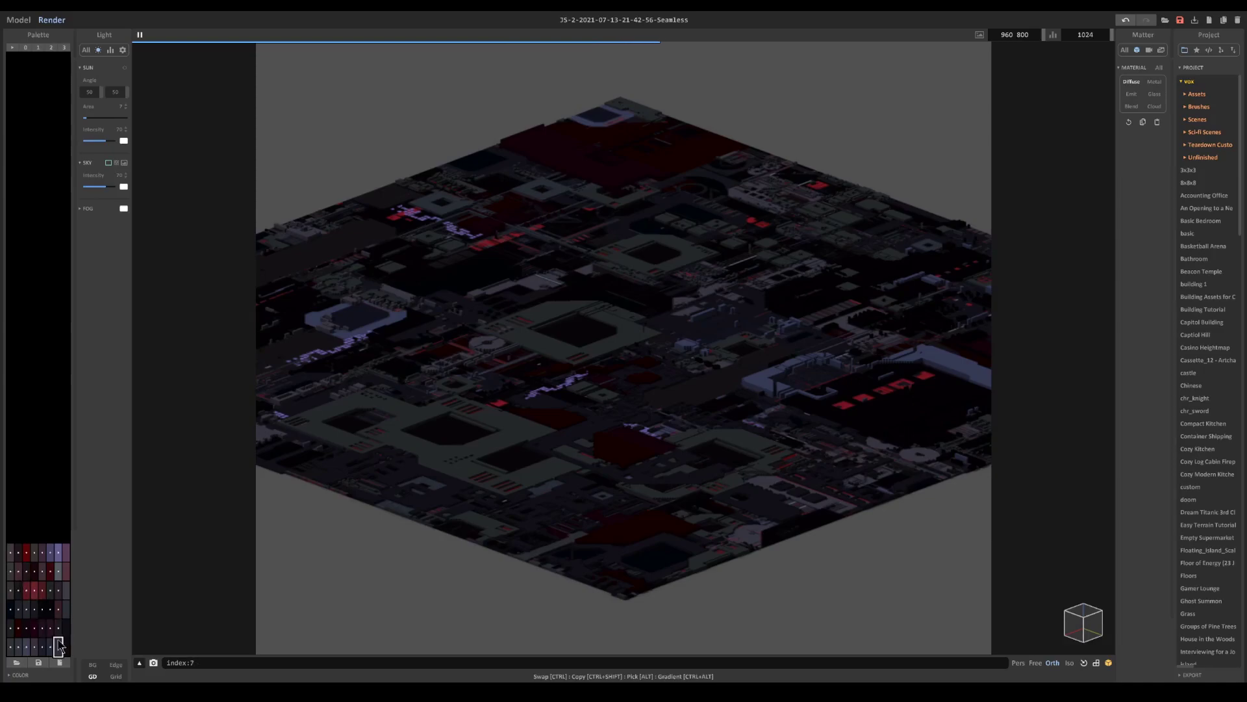
click(1155, 81)
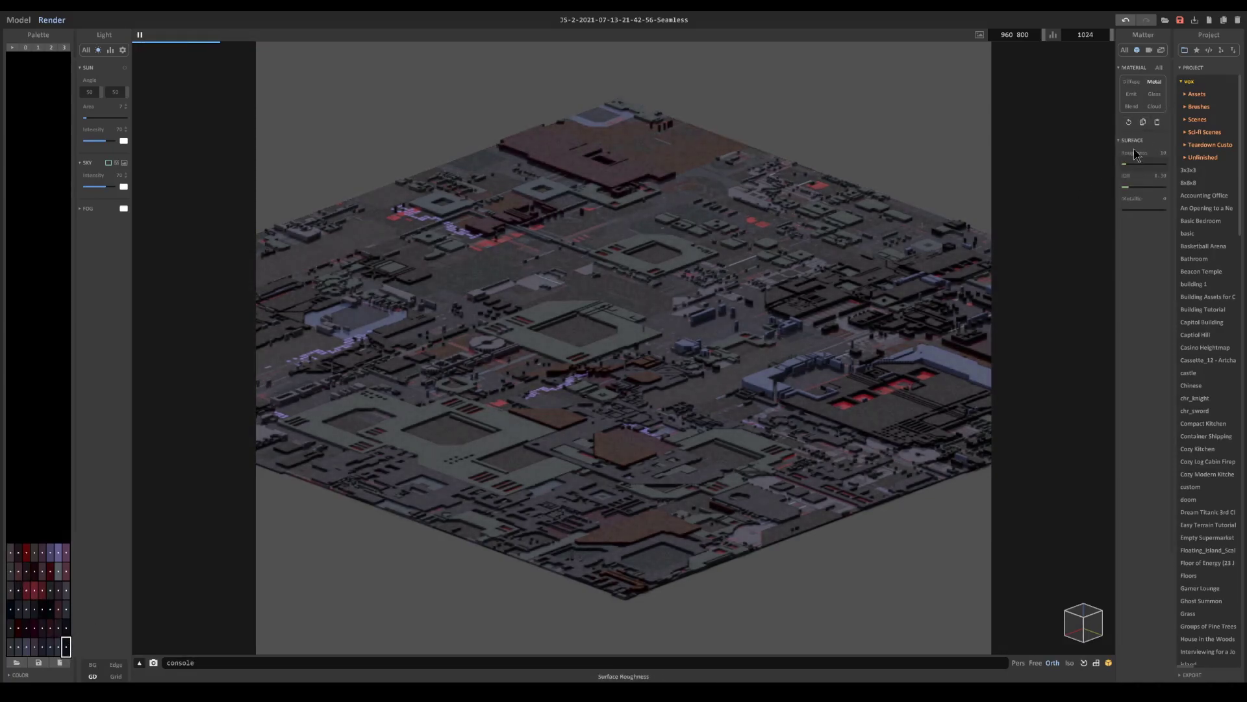
Set the Metal material's metallic to about 66 and roughness to about 43, with a low refractive index
click(1151, 210)
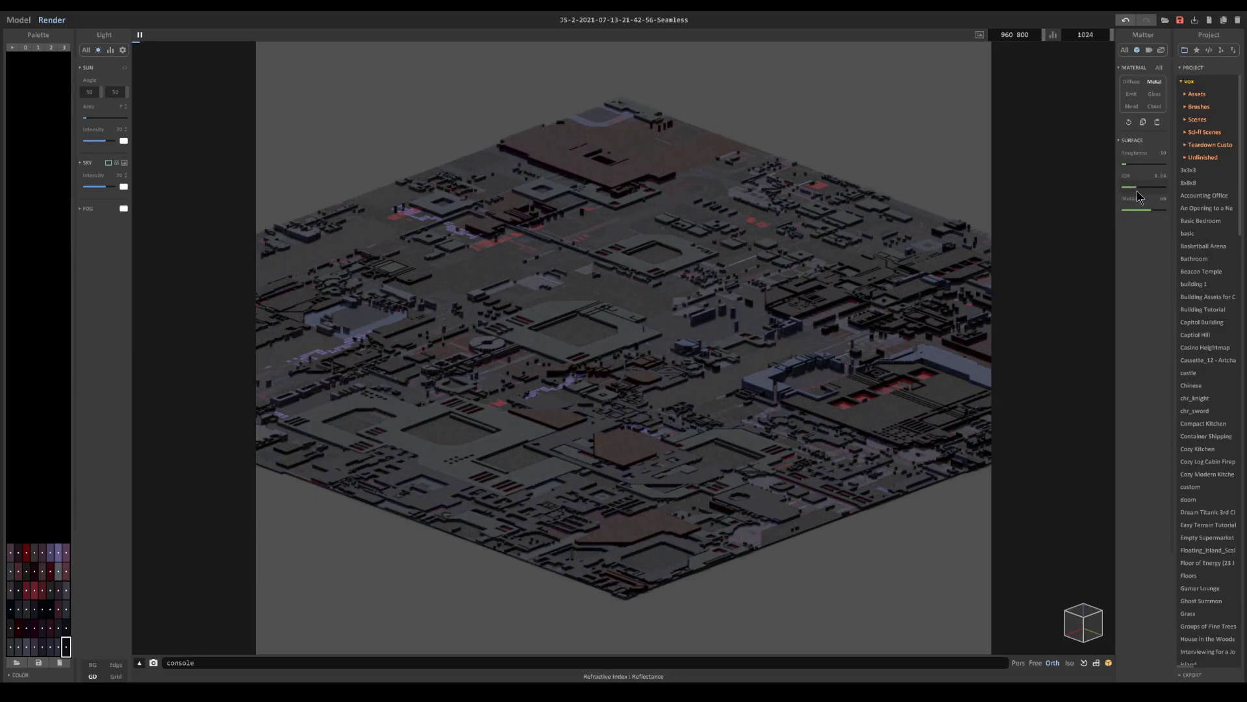
drag(1135, 190, 1133, 189)
click(1129, 187)
click(1139, 164)
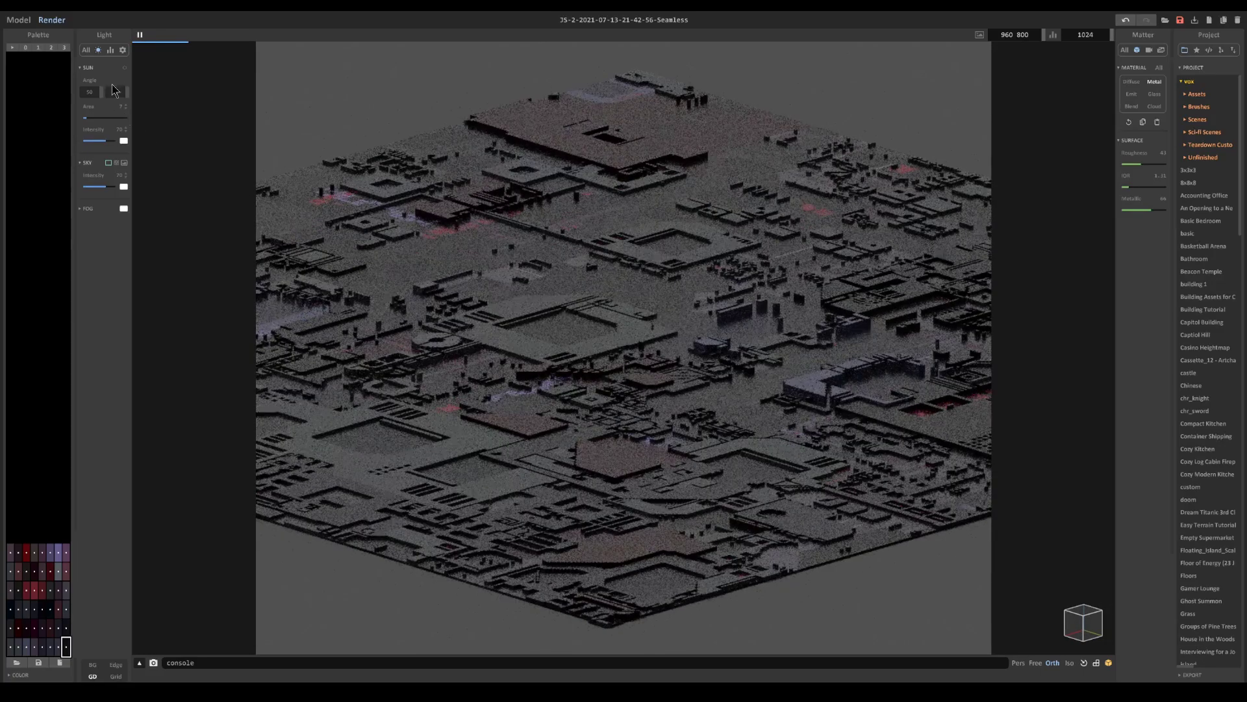
Switch the sky to image-based lighting, rotate its image about a third of a turn, and set the sun intensity to 0
click(124, 163)
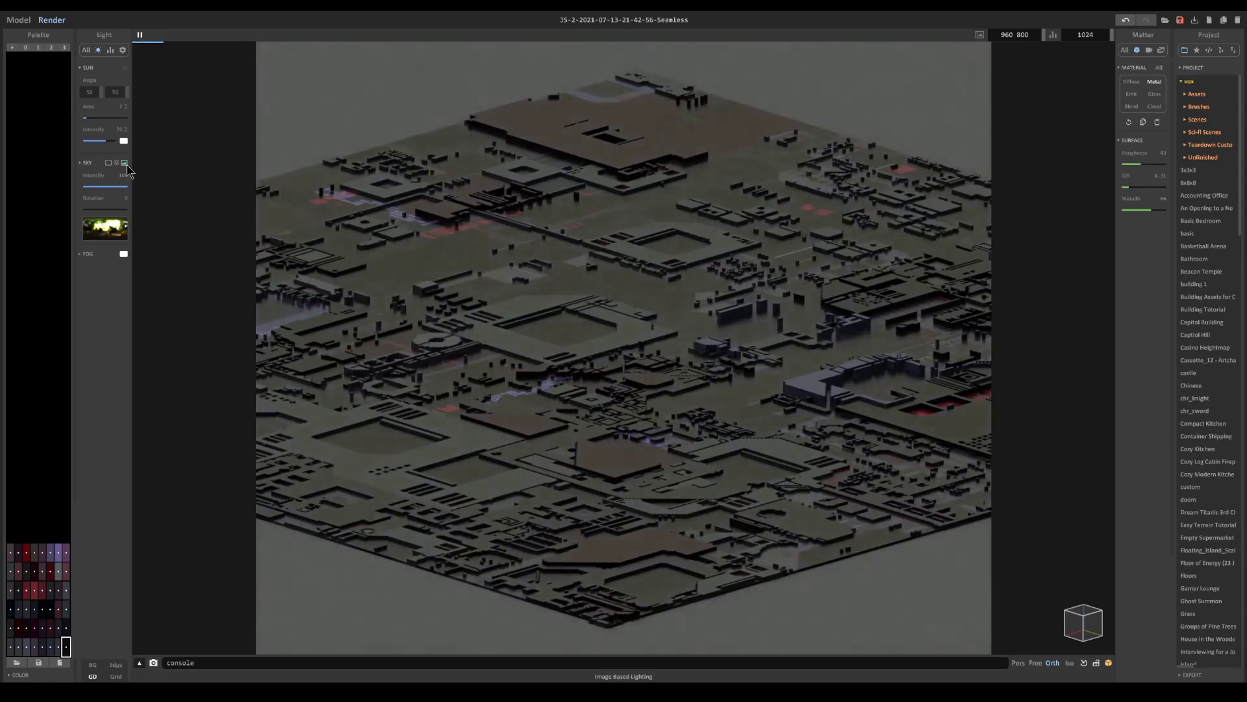
drag(107, 211, 99, 215)
drag(105, 141, 78, 152)
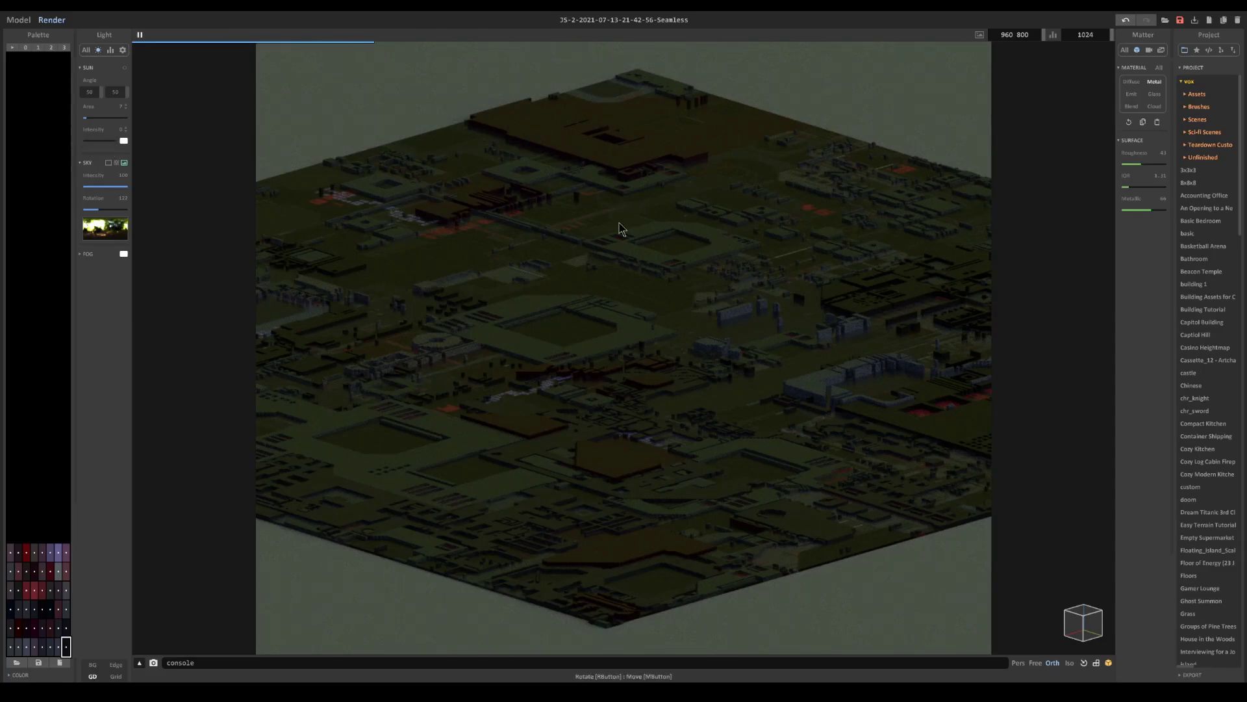
scroll(624, 237, down, 4)
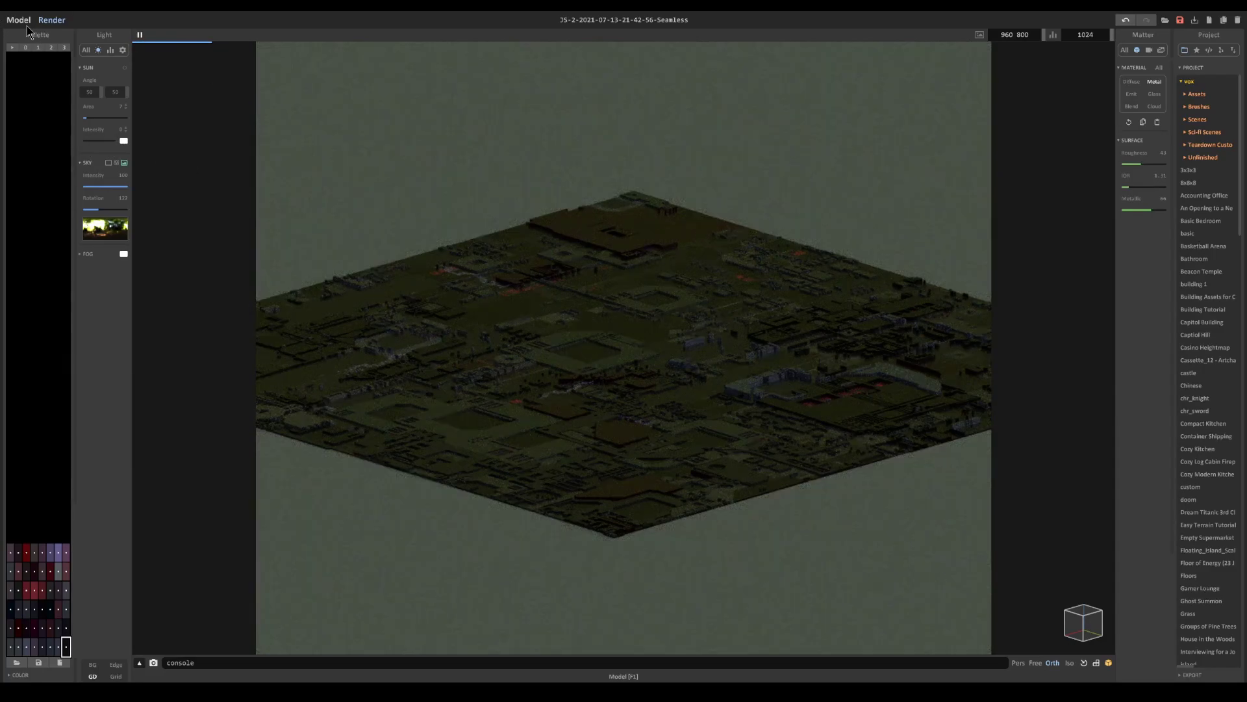
Add a new small object to the model and move it to the terrain's far corner
click(19, 20)
right_drag(453, 247, 960, 65)
click(980, 34)
drag(725, 354, 624, 247)
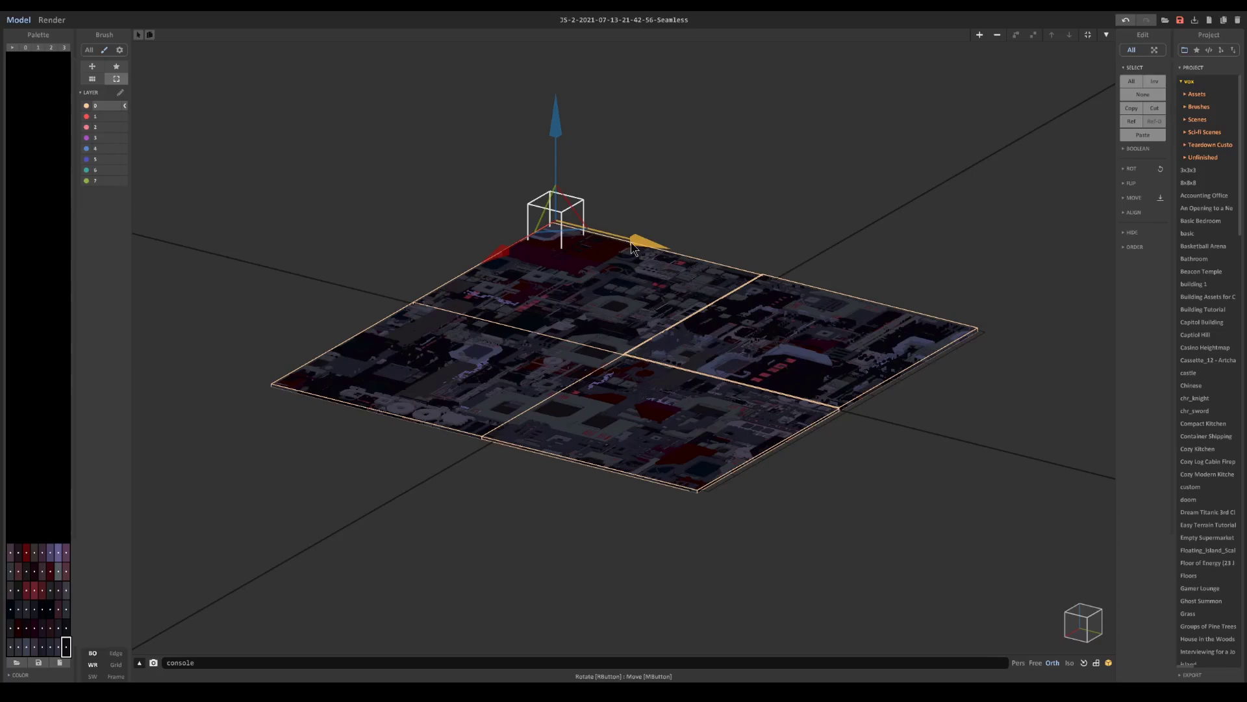
Edit the new 40 × 40 × 40 object and fill it with a sphere
key(Tab)
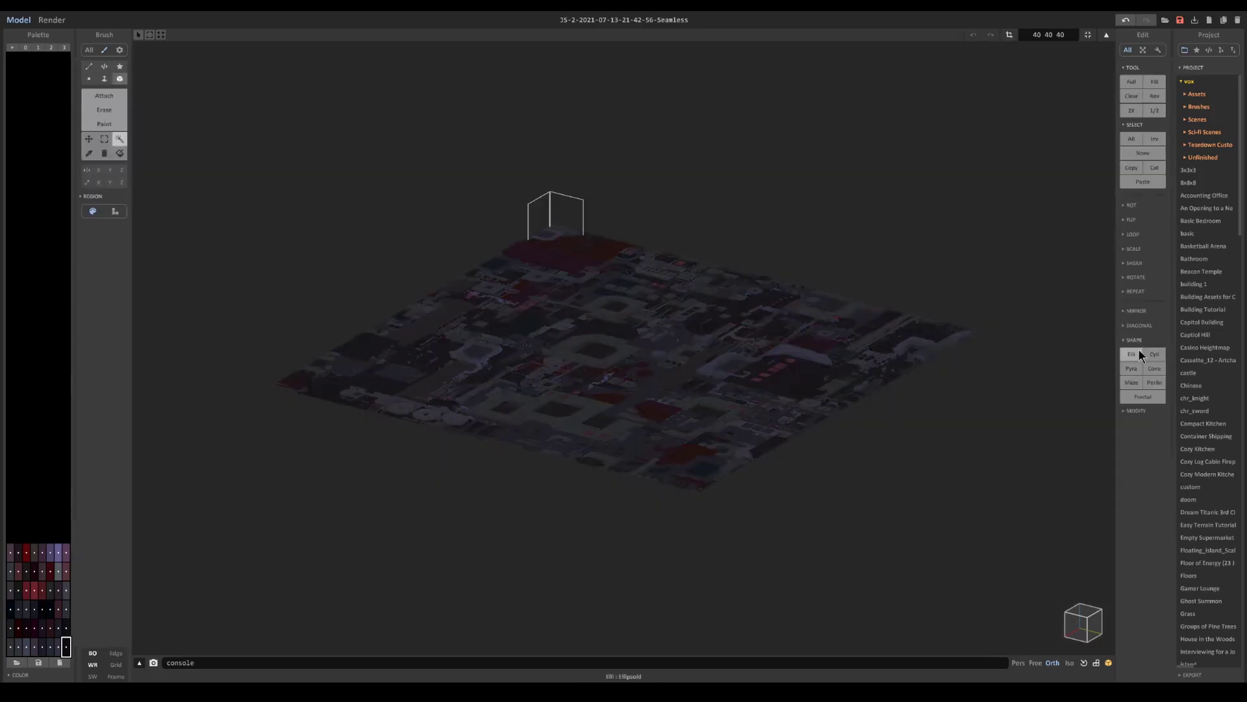
click(1138, 354)
scroll(653, 333, up, 3)
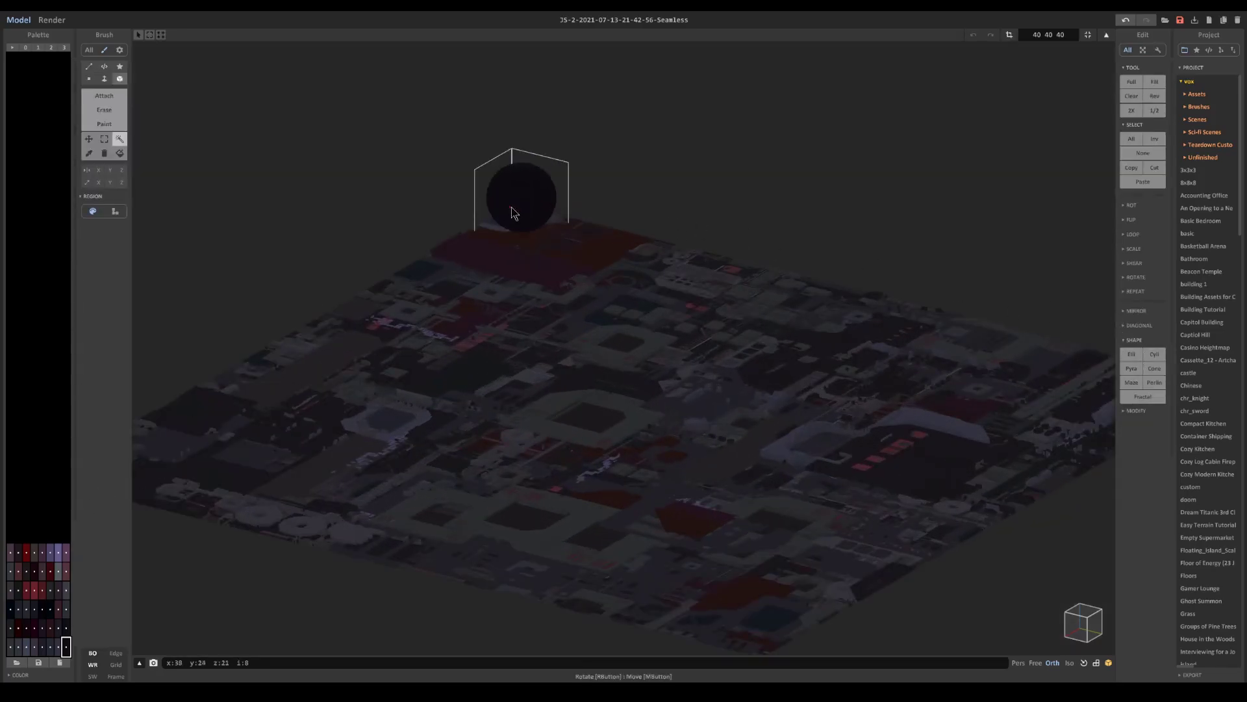
Mix a tan color of about RGB 179, 136, 99 in an empty palette slot and recolor the sphere with it
click(22, 674)
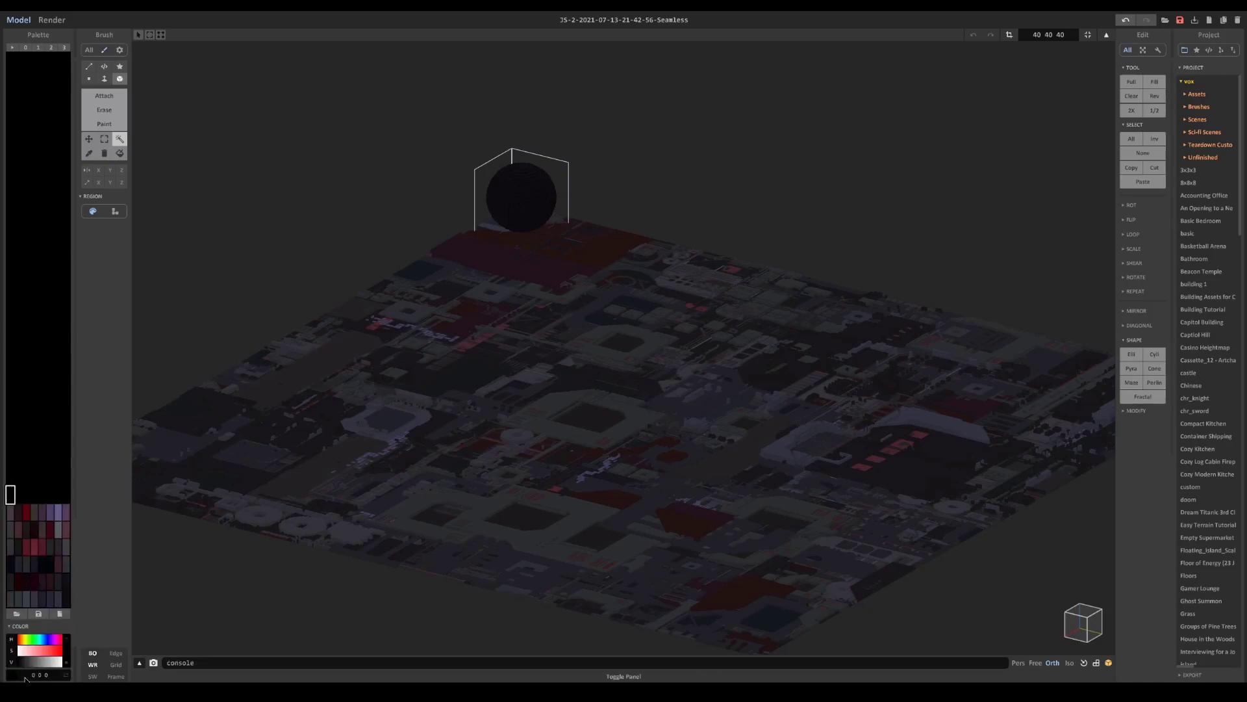
click(44, 663)
drag(37, 647, 38, 646)
scroll(279, 416, up, 5)
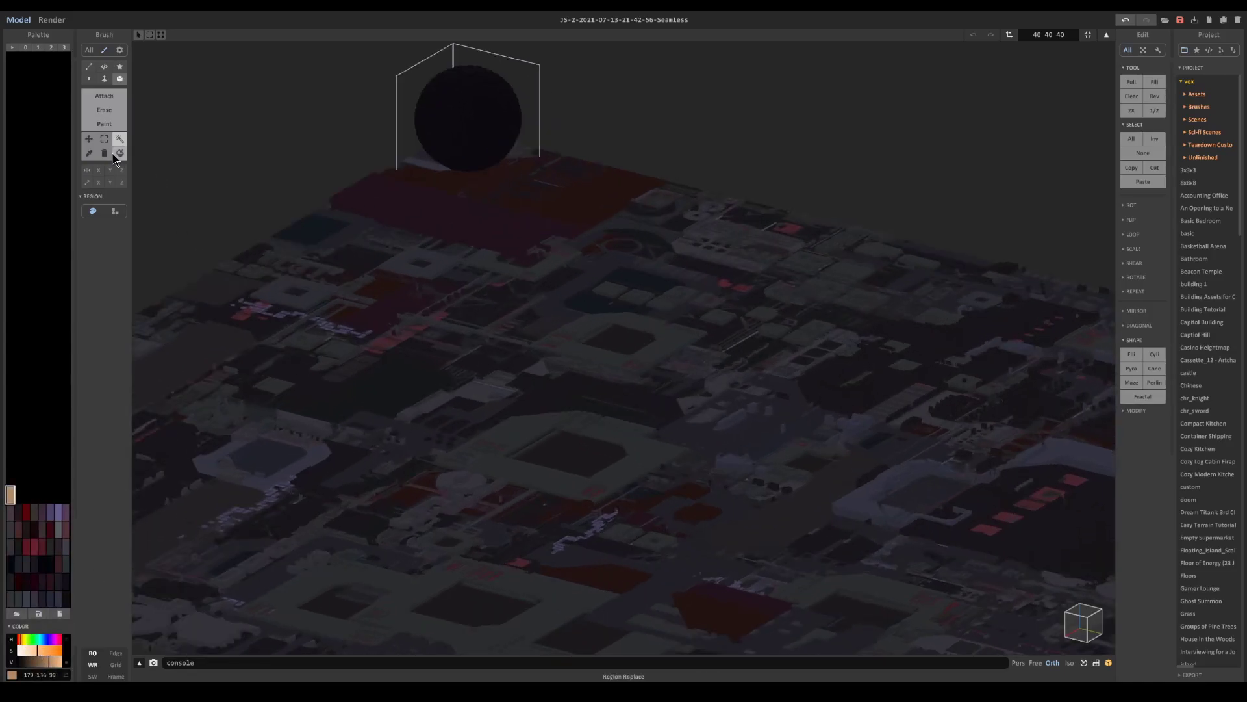
click(119, 153)
click(479, 118)
scroll(520, 140, down, 3)
scroll(572, 148, up, 3)
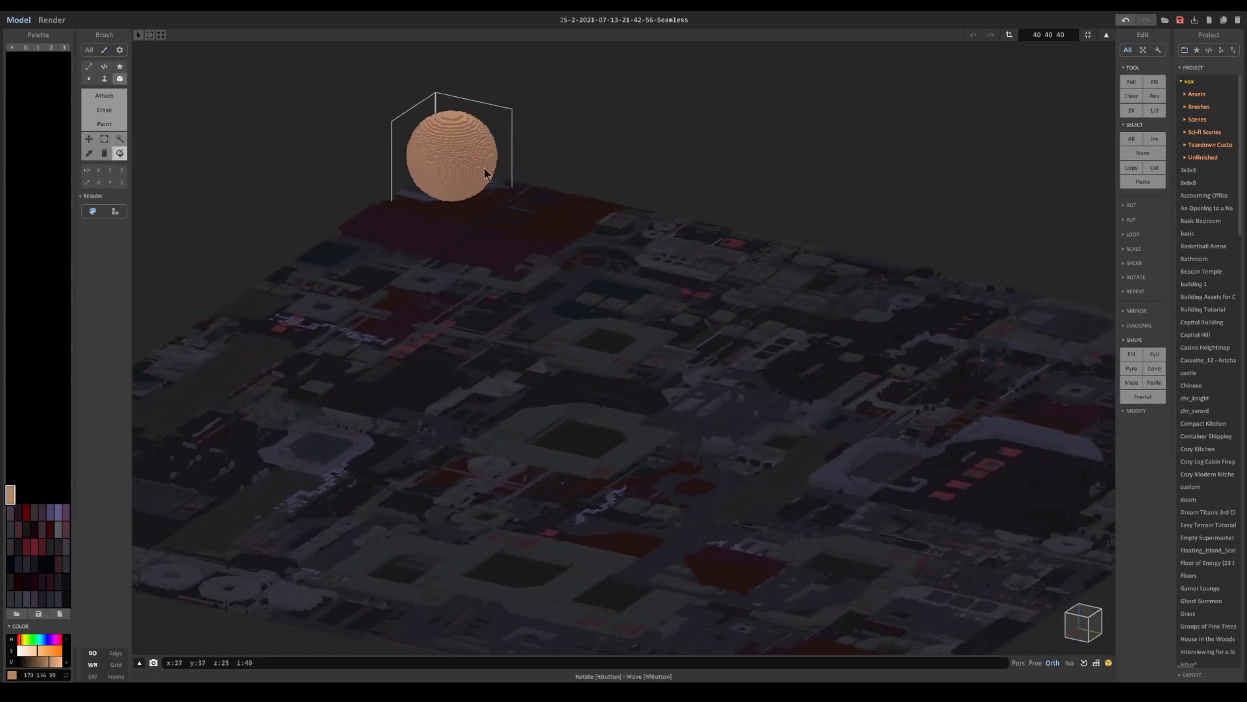
scroll(493, 178, down, 3)
Duplicate the tan sphere and place the copy at the terrain's opposite, near corner
key(Tab)
ctrl+drag(572, 237, 1135, 391)
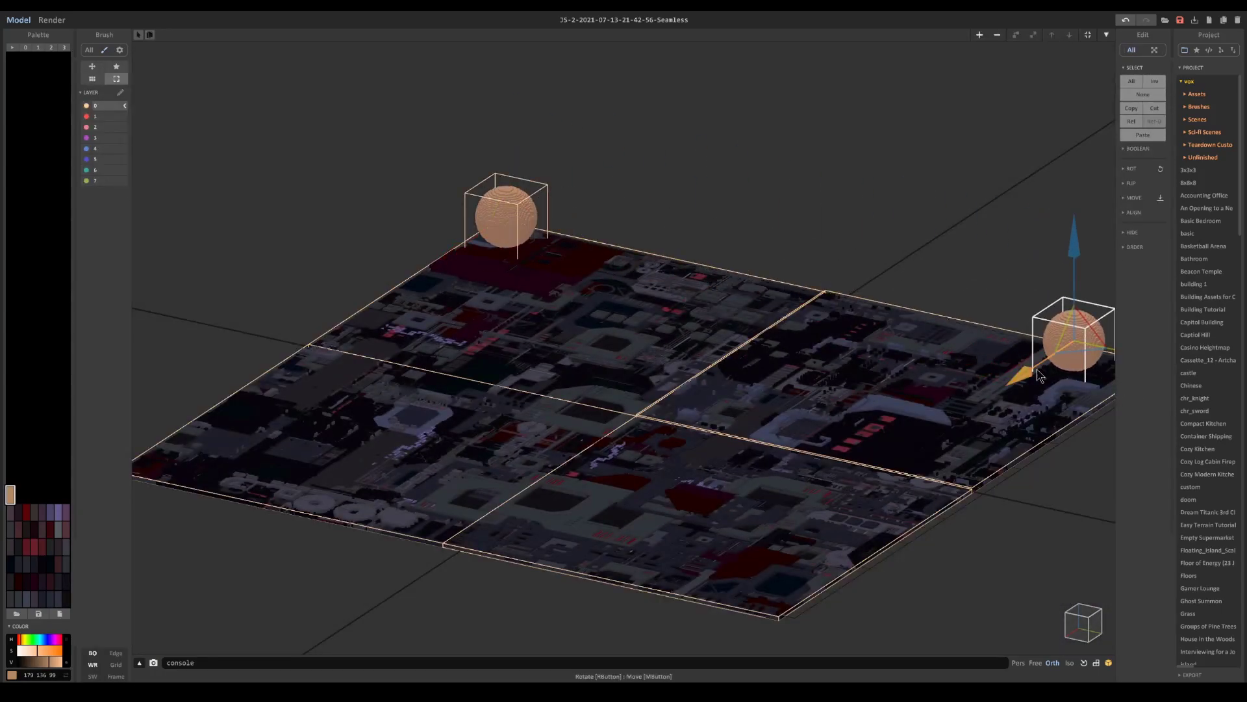
drag(1038, 375, 757, 573)
middle_drag(436, 495, 186, 445)
scroll(186, 445, up, 1)
Set another empty palette slot to white (255, 255, 255) and recolor the near-corner sphere with it
click(18, 495)
drag(45, 661, 67, 661)
key(Tab)
click(533, 520)
middle_drag(533, 521, 545, 360)
scroll(545, 360, up, 3)
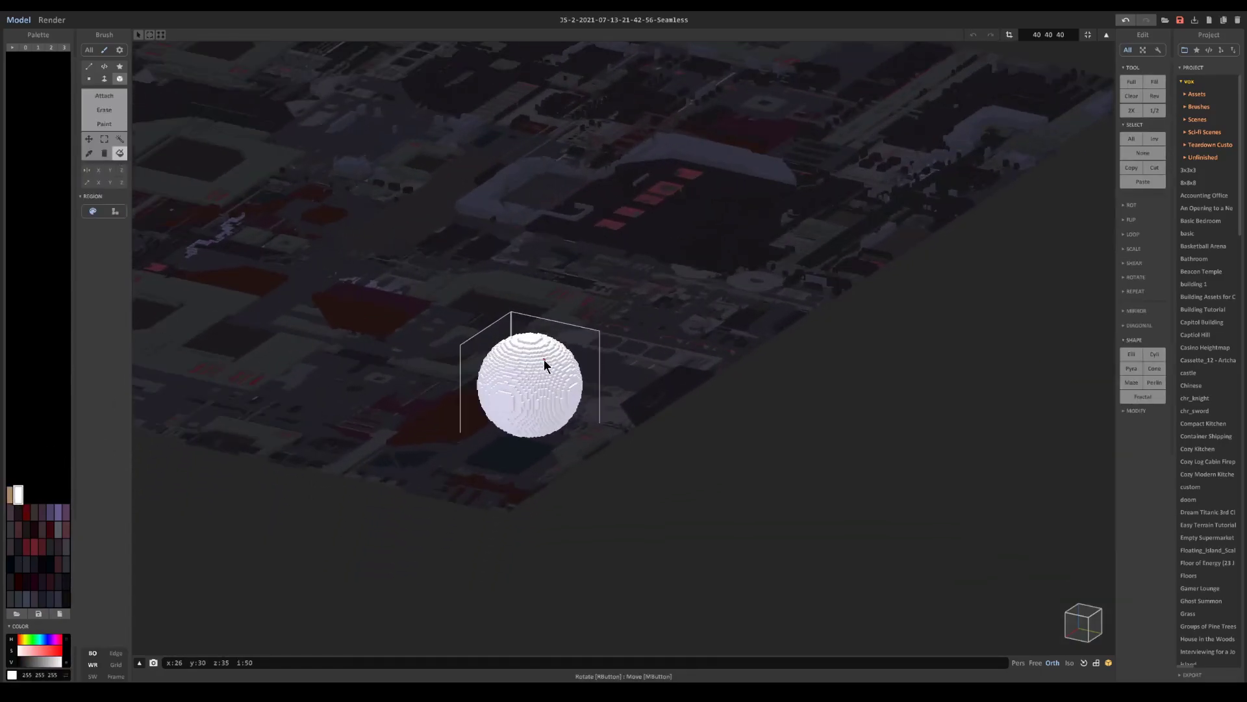
key(Tab)
In the renderer, give the white and tan sphere colors the Emit material with near-maximum emission and high power
click(52, 20)
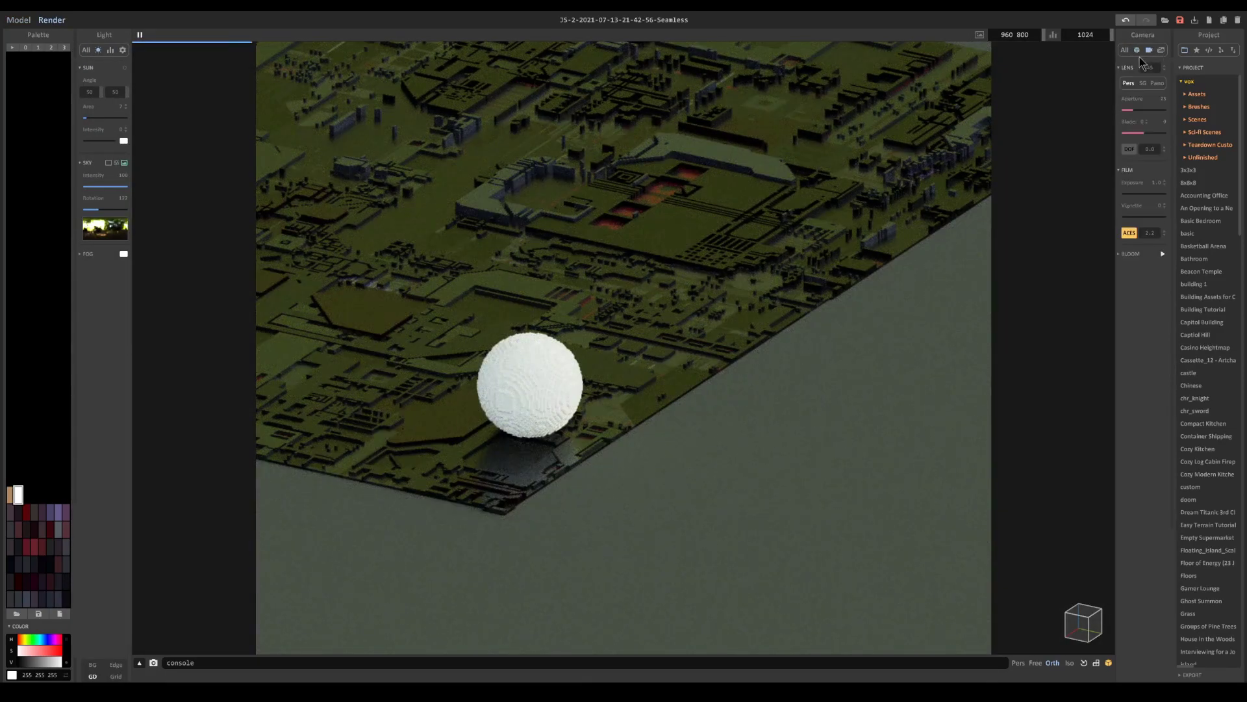
click(1132, 94)
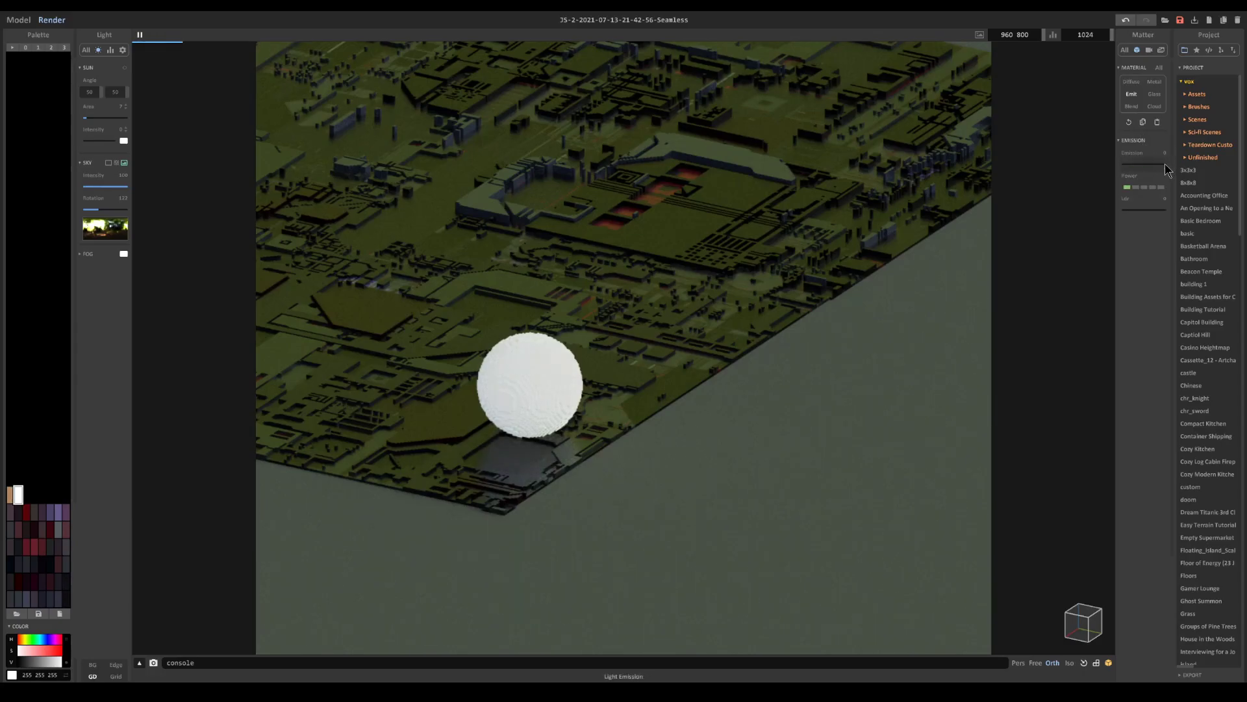
click(1154, 188)
middle_drag(377, 85, 557, 190)
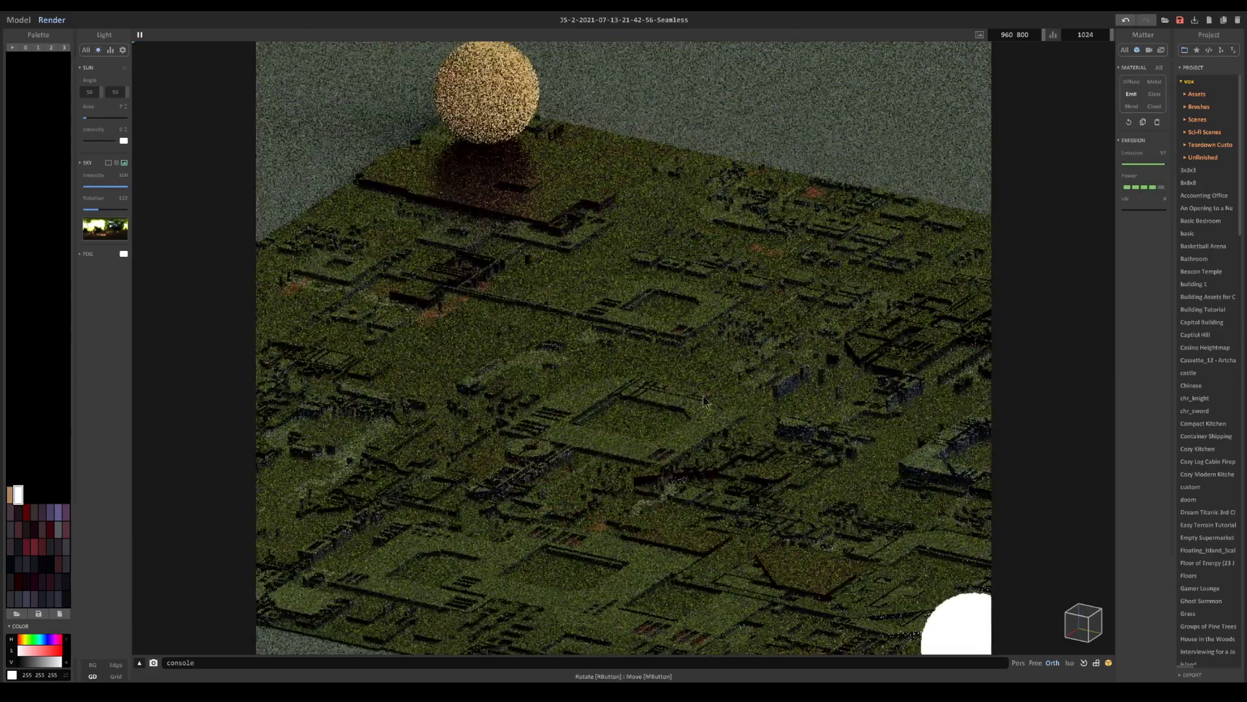
scroll(556, 190, down, 4)
click(557, 191)
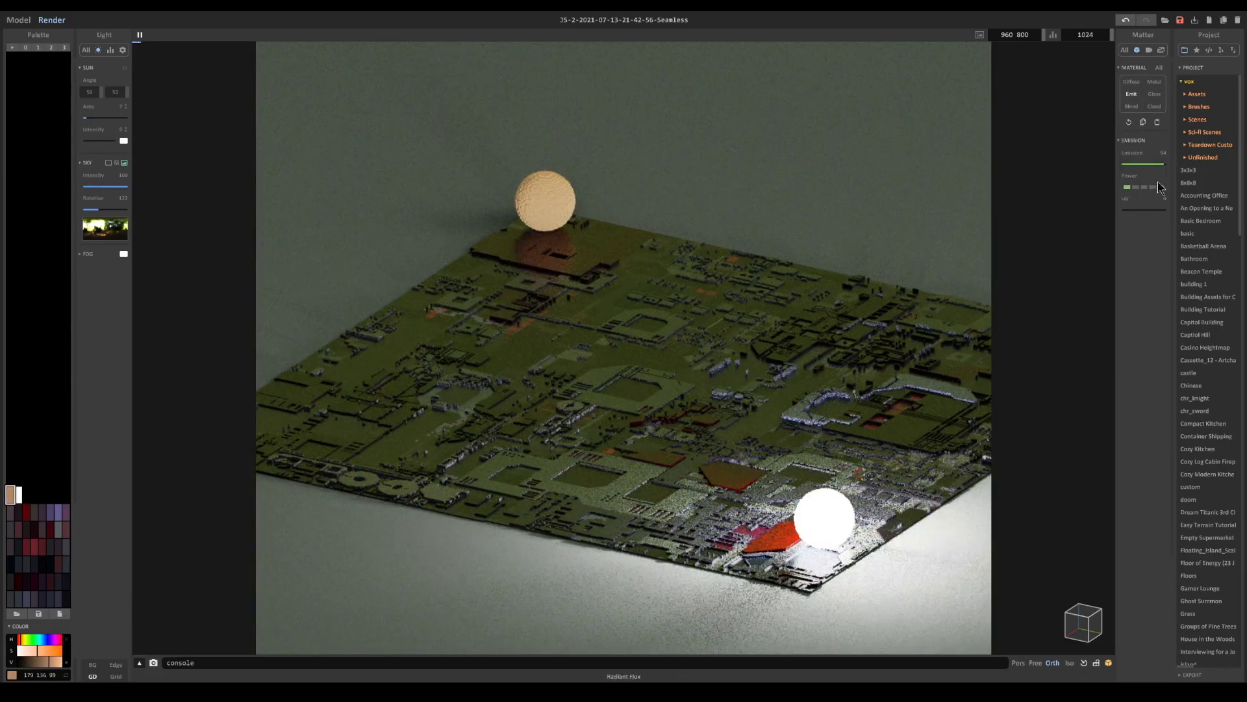
scroll(759, 357, up, 10)
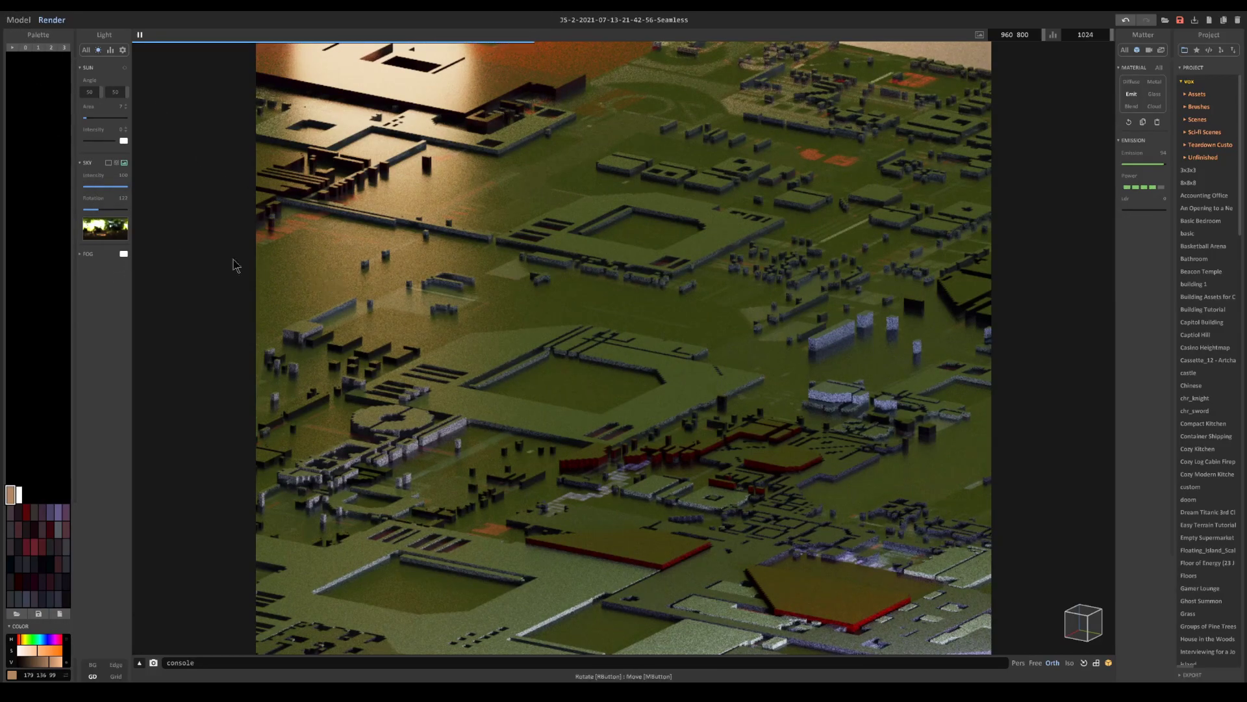
Try the sky intensity at about 20 and at about 87 to compare the terrain's lighting
drag(96, 187, 93, 187)
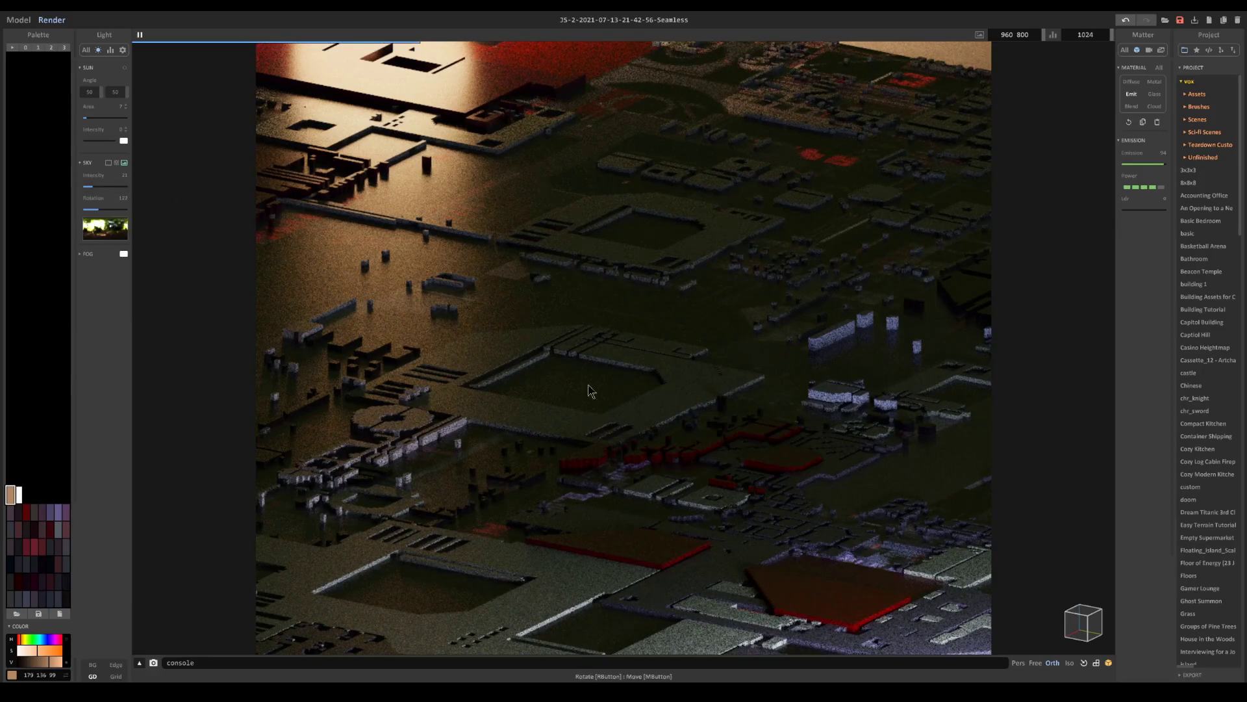
drag(117, 187, 122, 187)
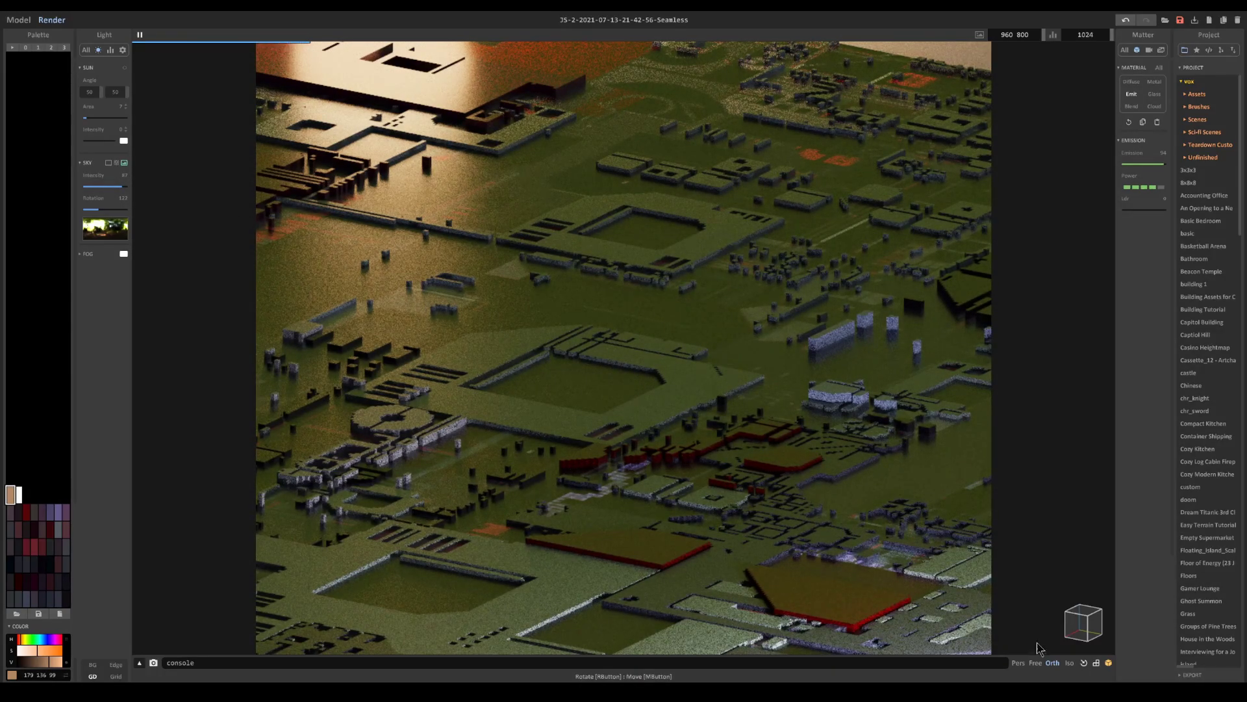
Preview the render with the perspective camera and return to the orthographic camera
scroll(605, 247, down, 4)
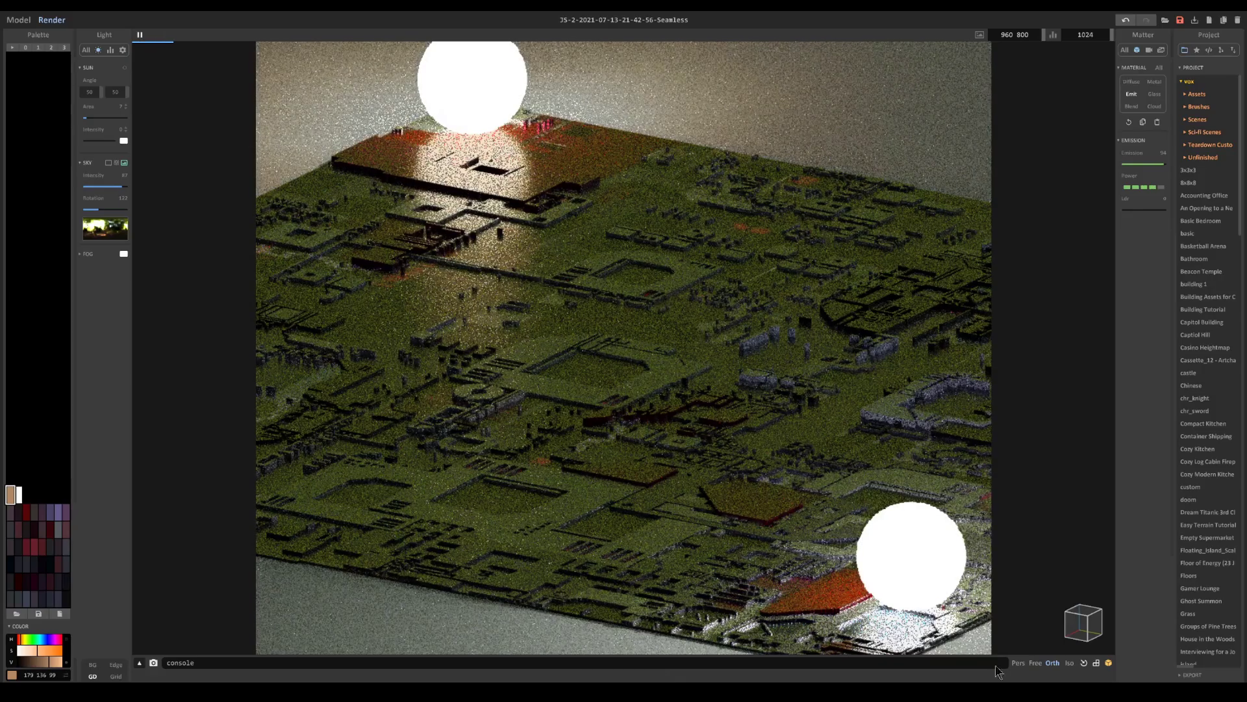
click(1018, 663)
right_drag(825, 419, 834, 447)
scroll(834, 447, down, 3)
middle_drag(834, 447, 821, 383)
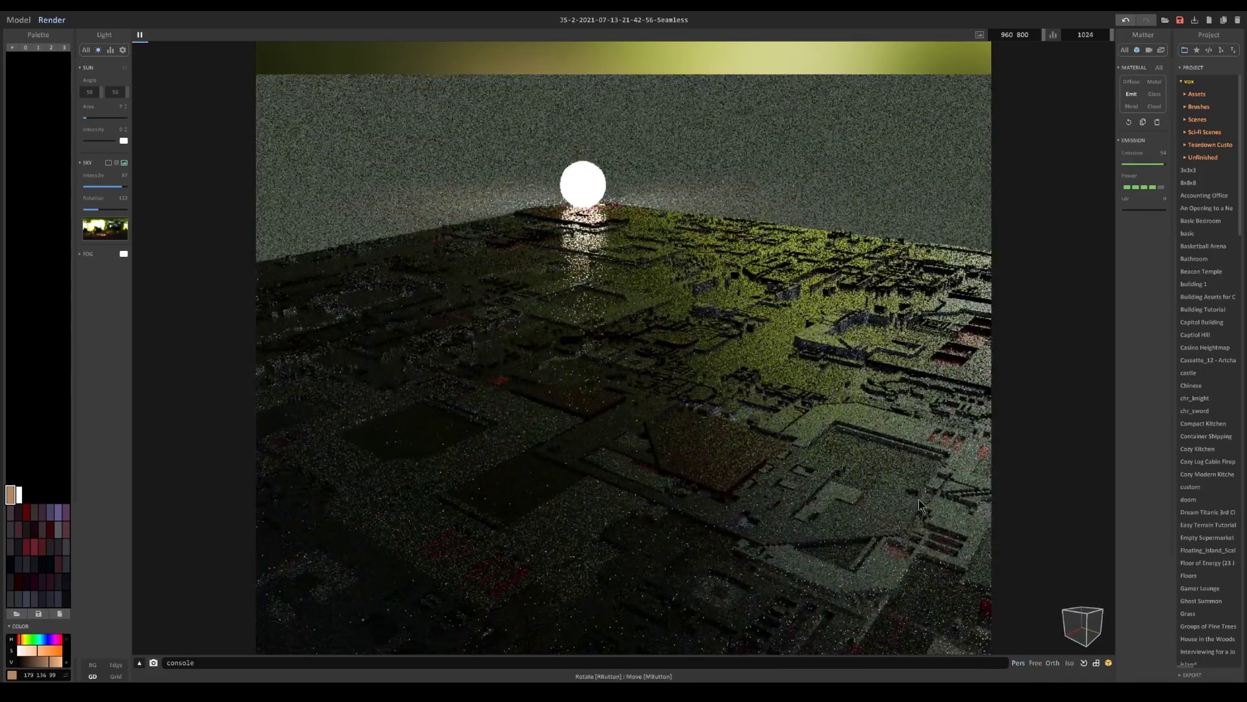
click(1053, 664)
scroll(741, 421, up, 5)
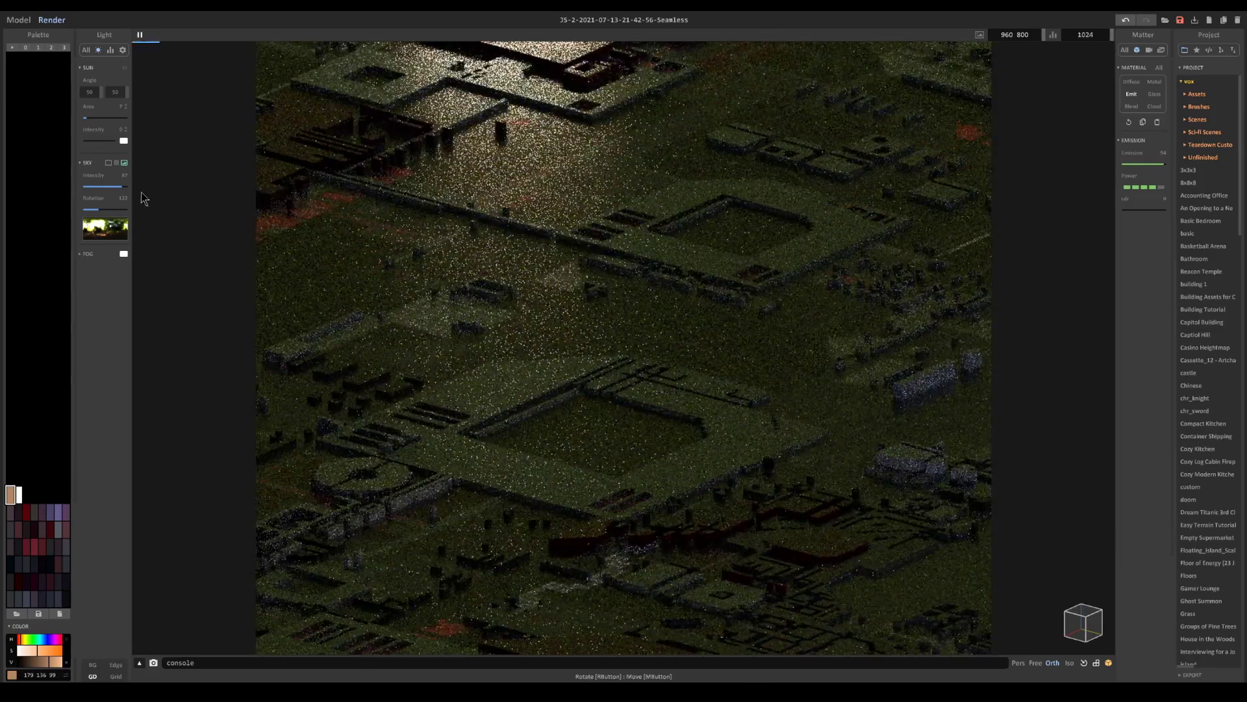
Lower the sky intensity to about 22 and inspect the tan sphere's glow across the terrain
click(93, 187)
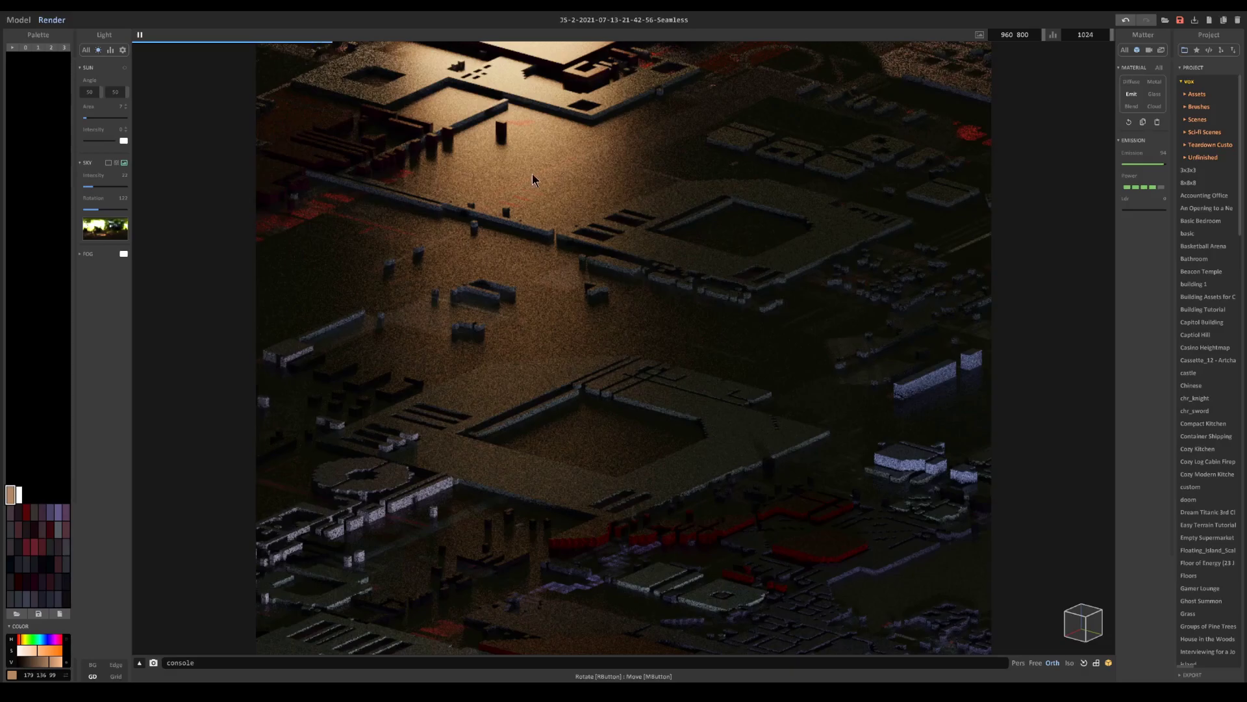
scroll(540, 200, down, 3)
middle_drag(542, 201, 537, 257)
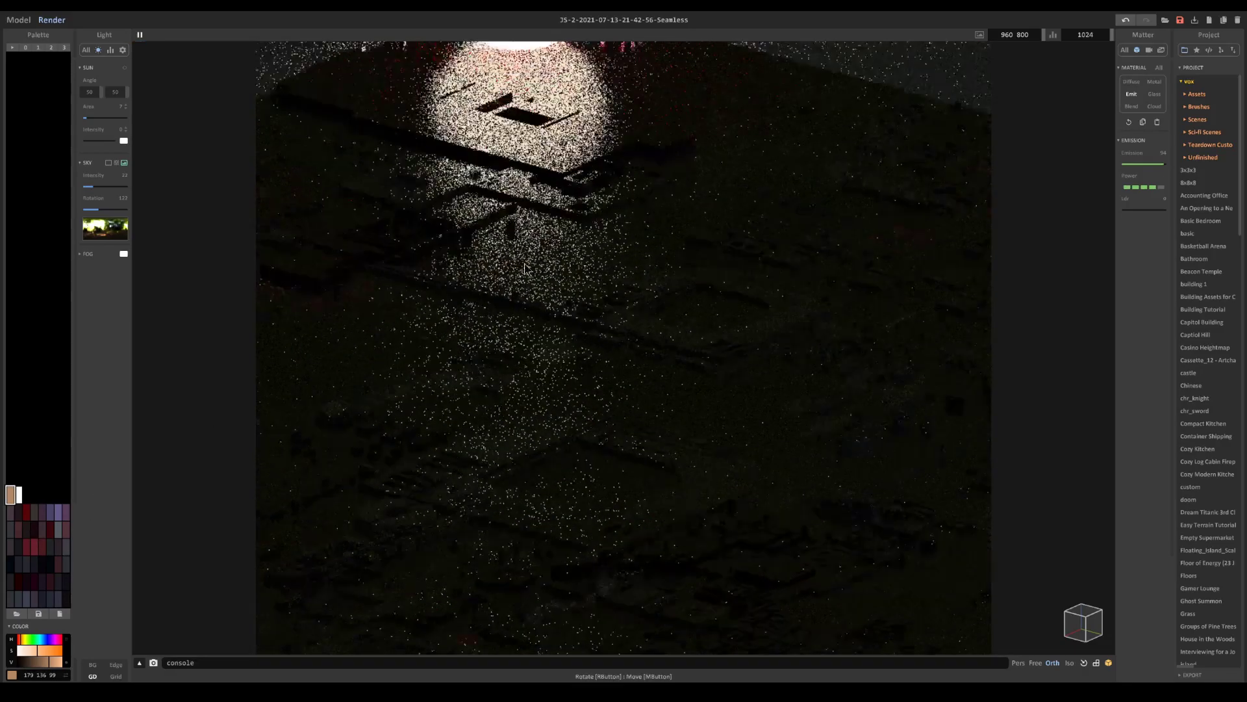
scroll(537, 258, down, 2)
scroll(547, 165, up, 2)
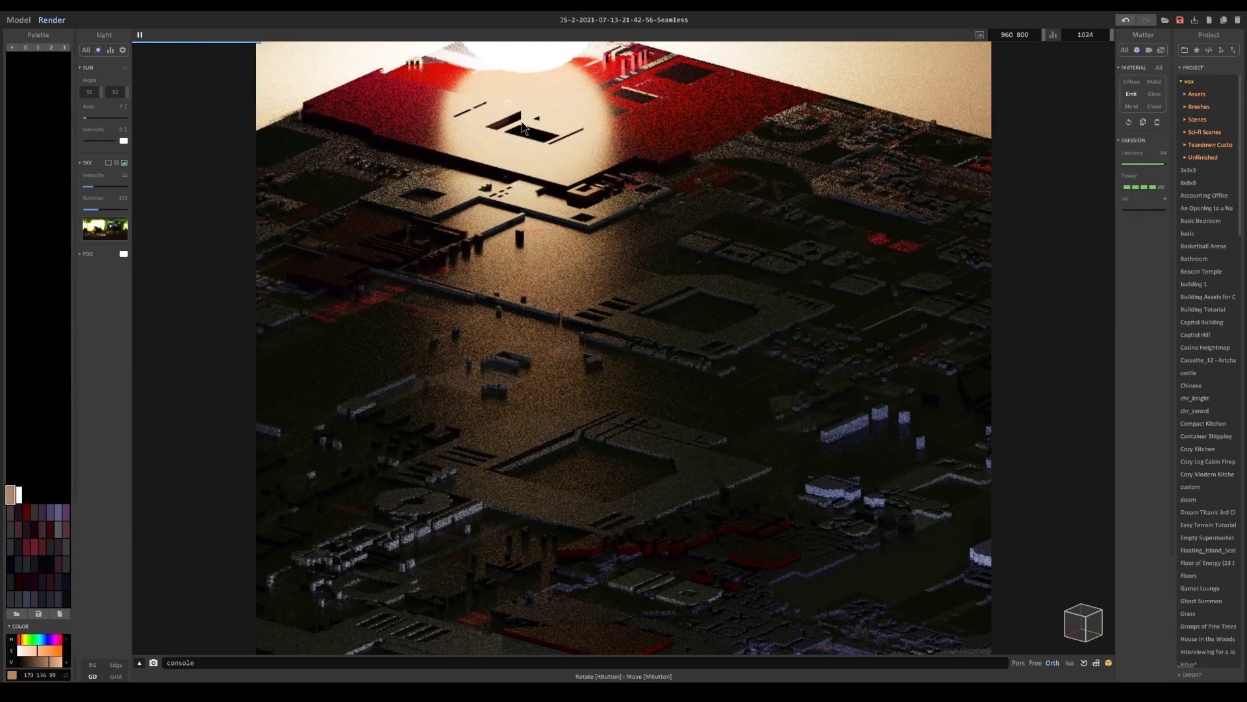
right_drag(536, 489, 572, 427)
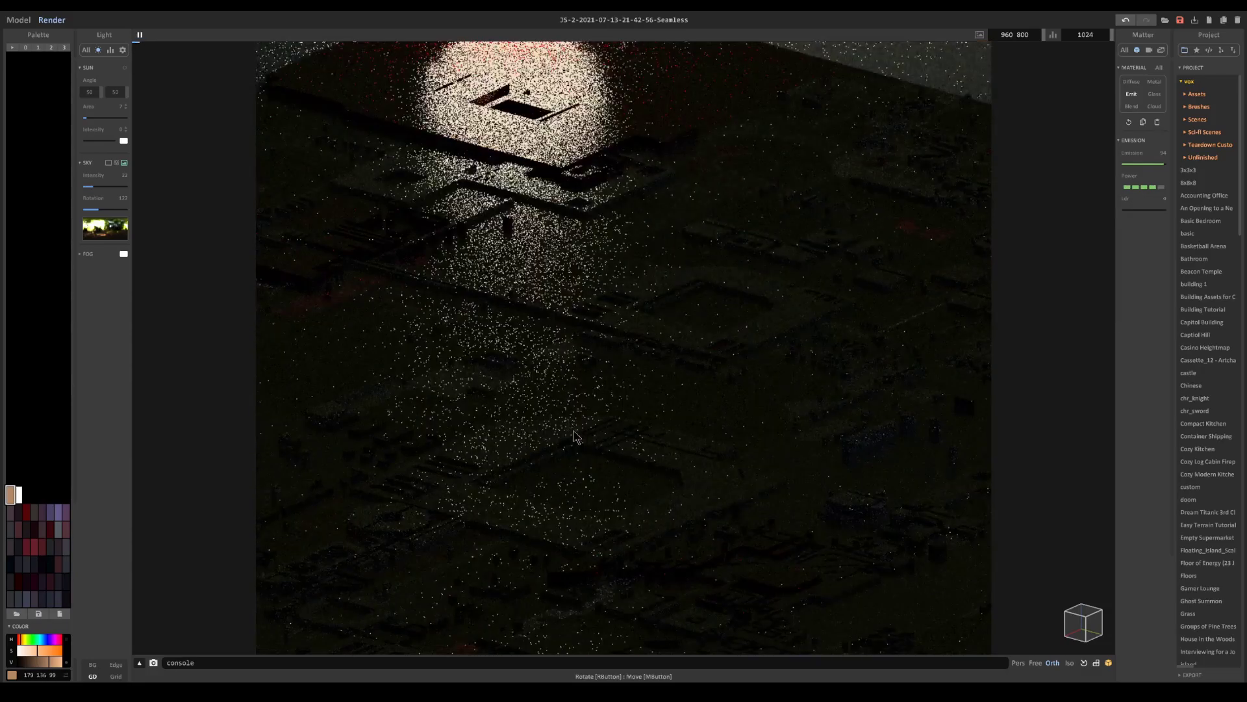
Select all the terrain colors and set their Metal material to roughness 0, maximum refractive index and metallic about 65
click(10, 512)
click(65, 599)
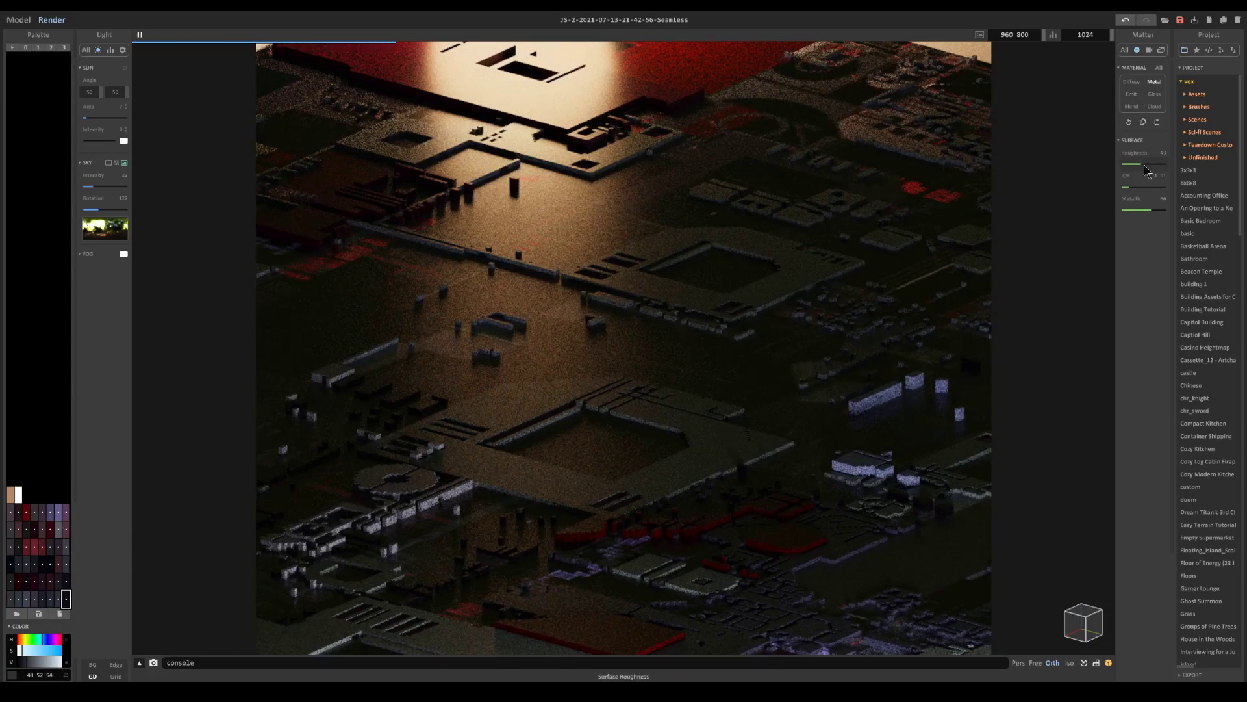
drag(1141, 165, 1117, 166)
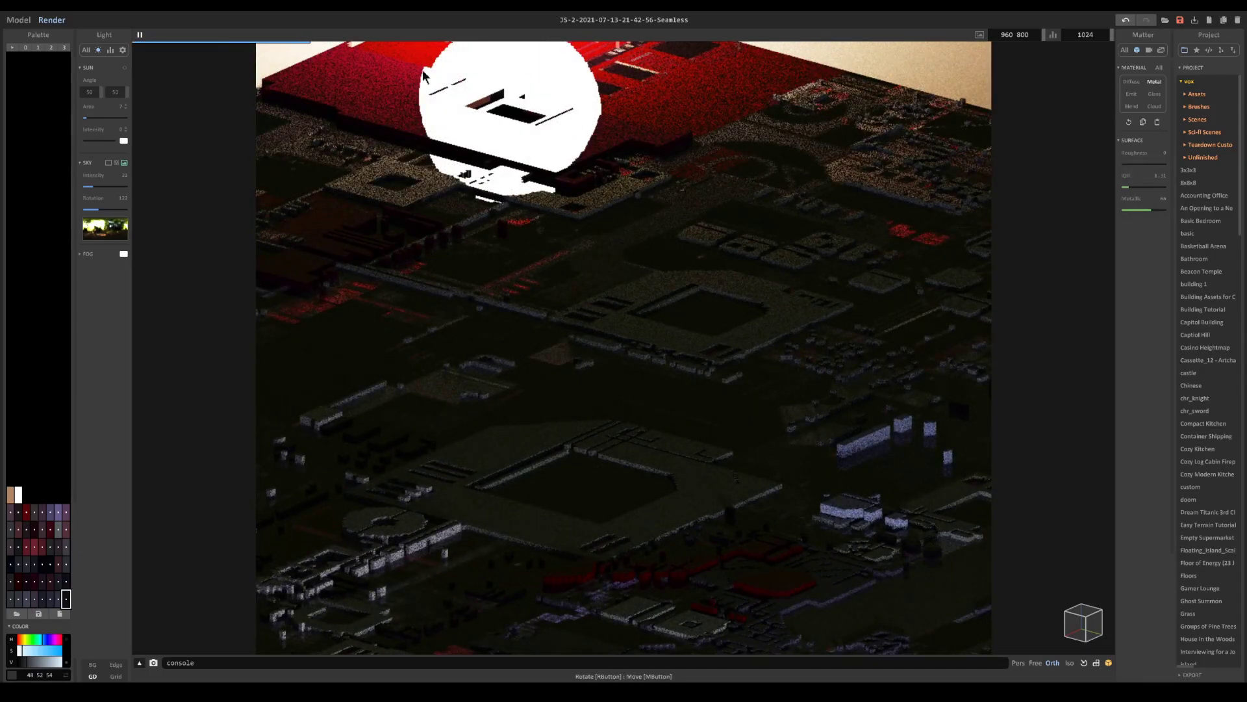
middle_drag(587, 153, 609, 310)
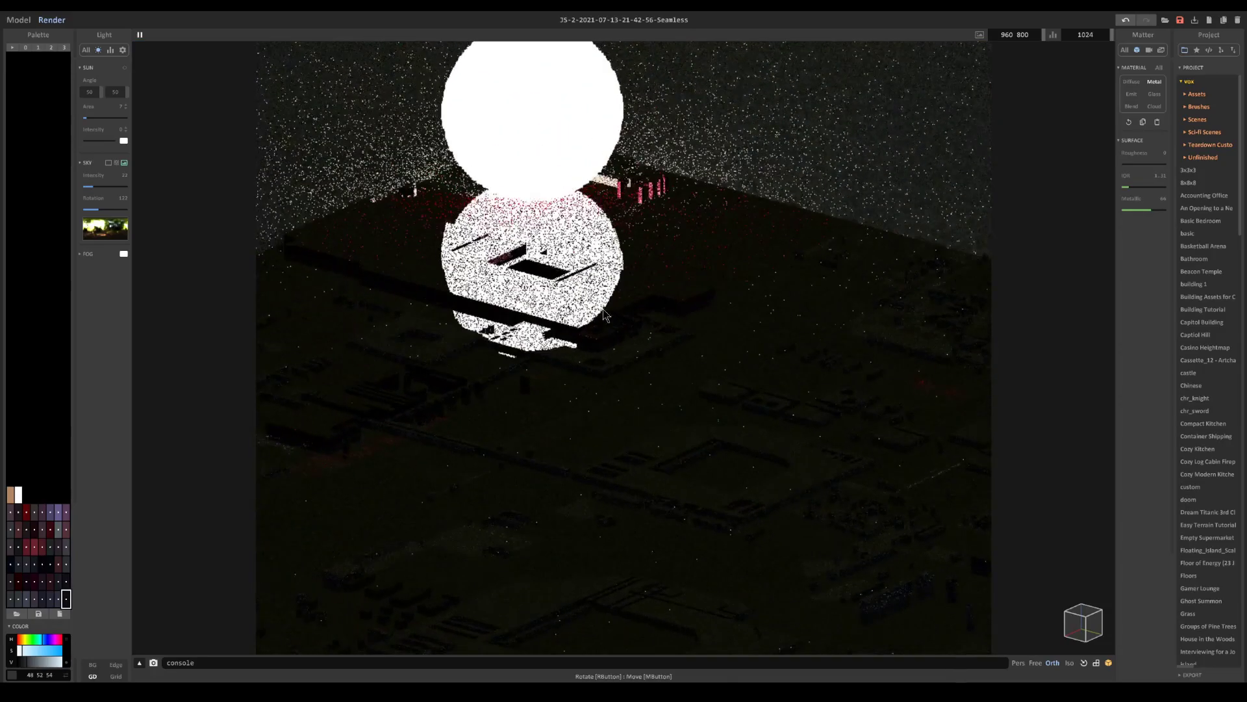
middle_drag(682, 578, 618, 300)
right_drag(617, 305, 602, 332)
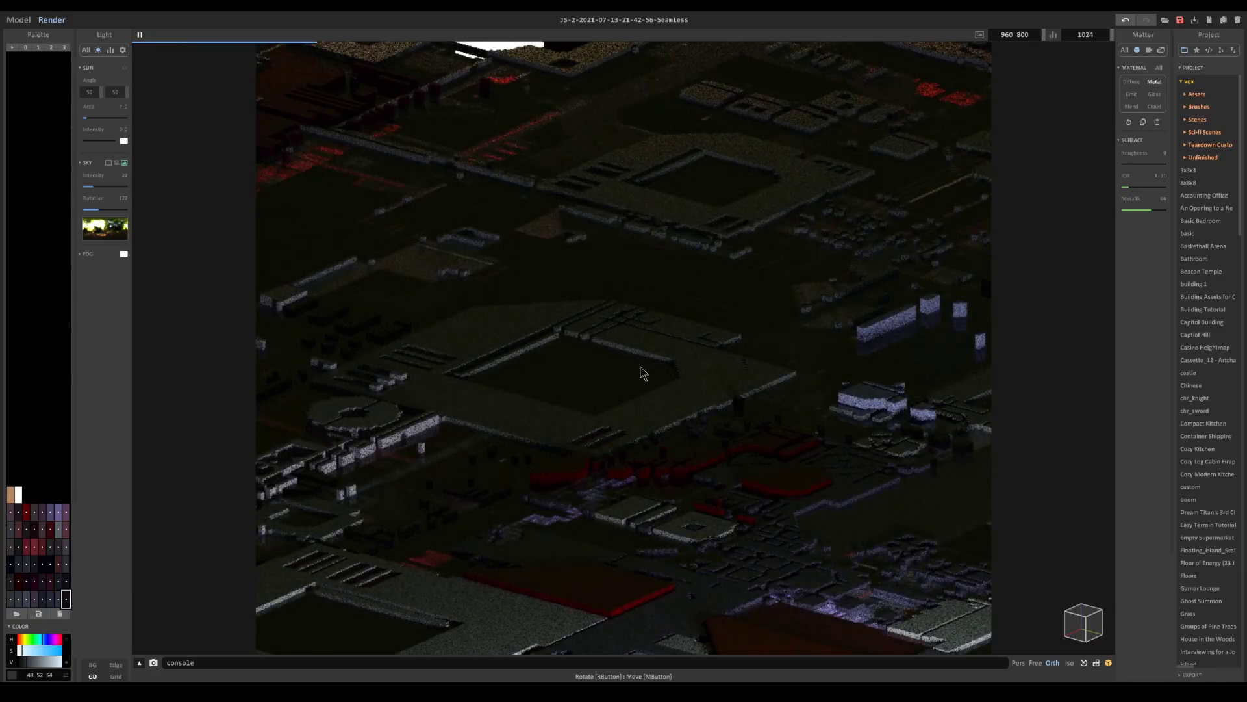
right_drag(617, 401, 632, 360)
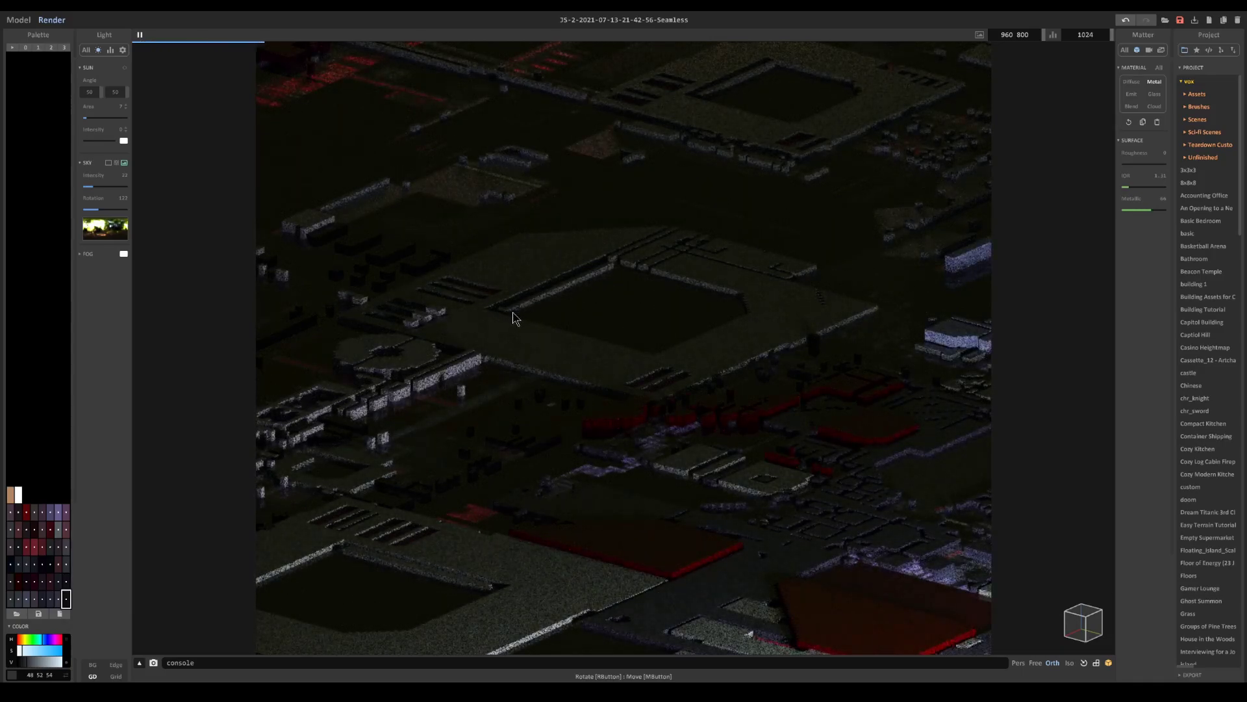
drag(1144, 187, 1166, 187)
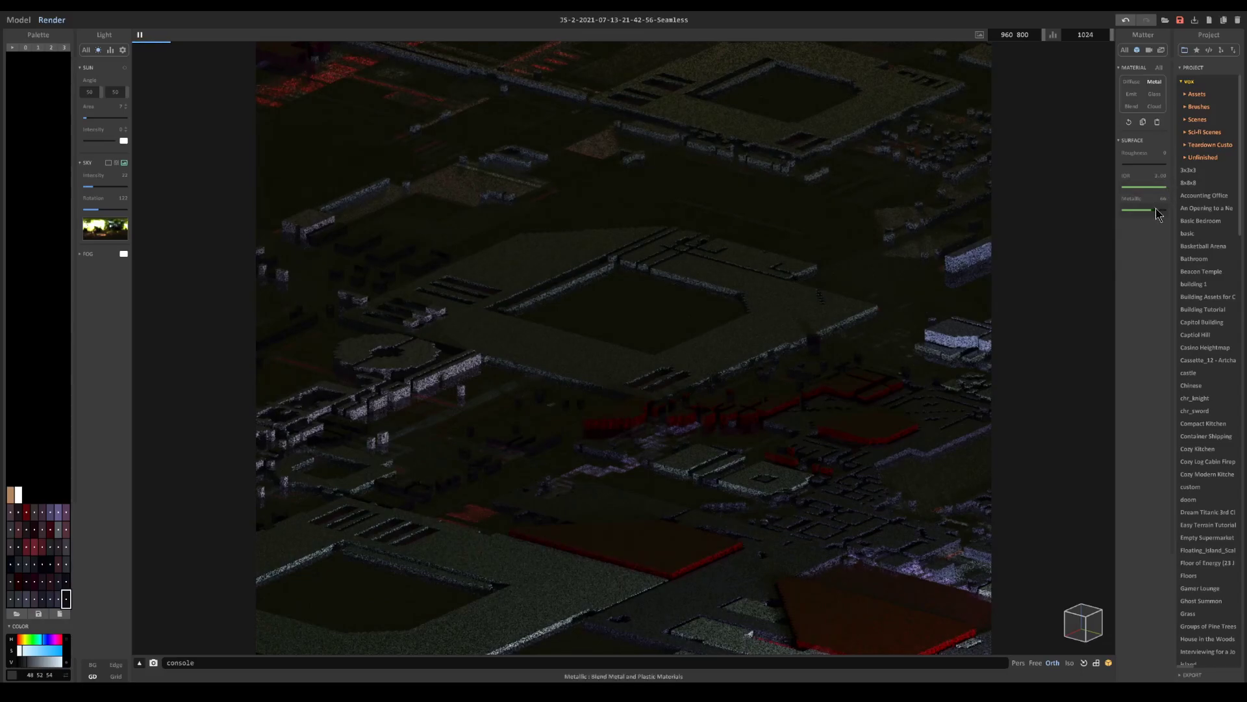
drag(1159, 210, 1150, 210)
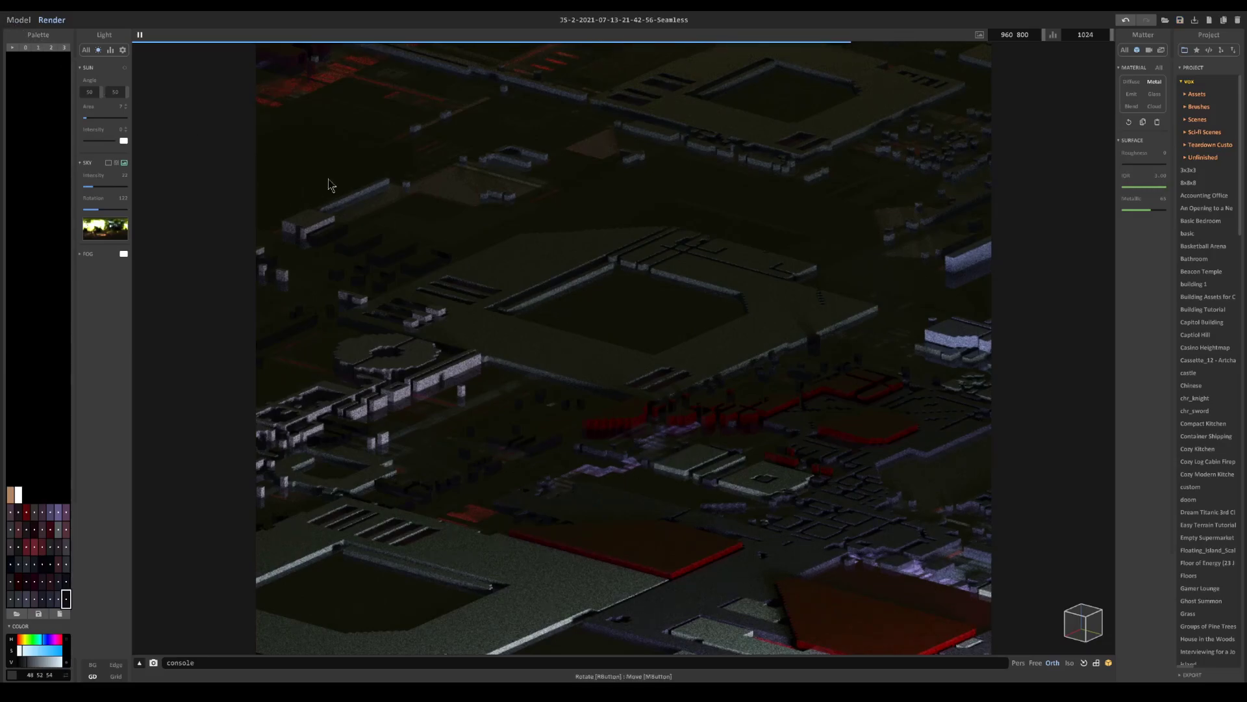
Return to modeling and open the terrain section with the jagged purple strips for voxel editing
click(18, 20)
right_drag(661, 439, 649, 457)
middle_drag(648, 456, 691, 320)
right_drag(656, 357, 738, 342)
double_click(709, 337)
scroll(761, 329, up, 3)
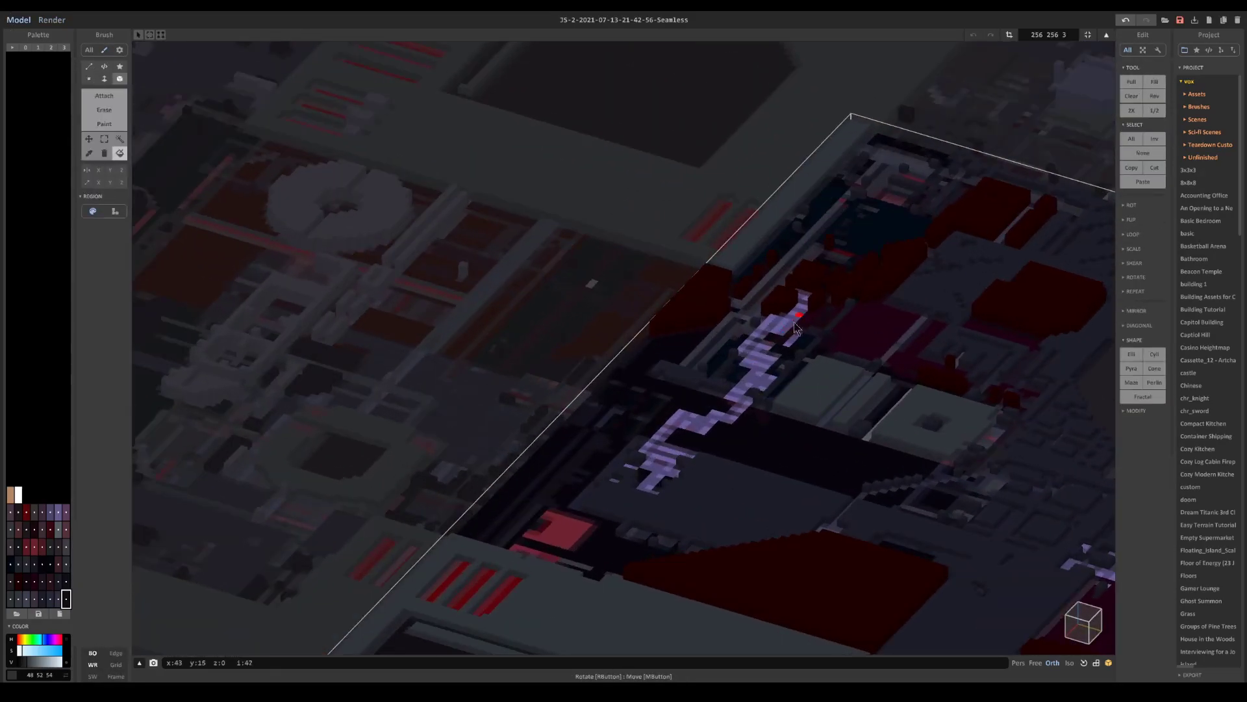
scroll(788, 364, down, 2)
middle_drag(974, 518, 807, 395)
right_drag(808, 395, 764, 394)
scroll(764, 395, up, 3)
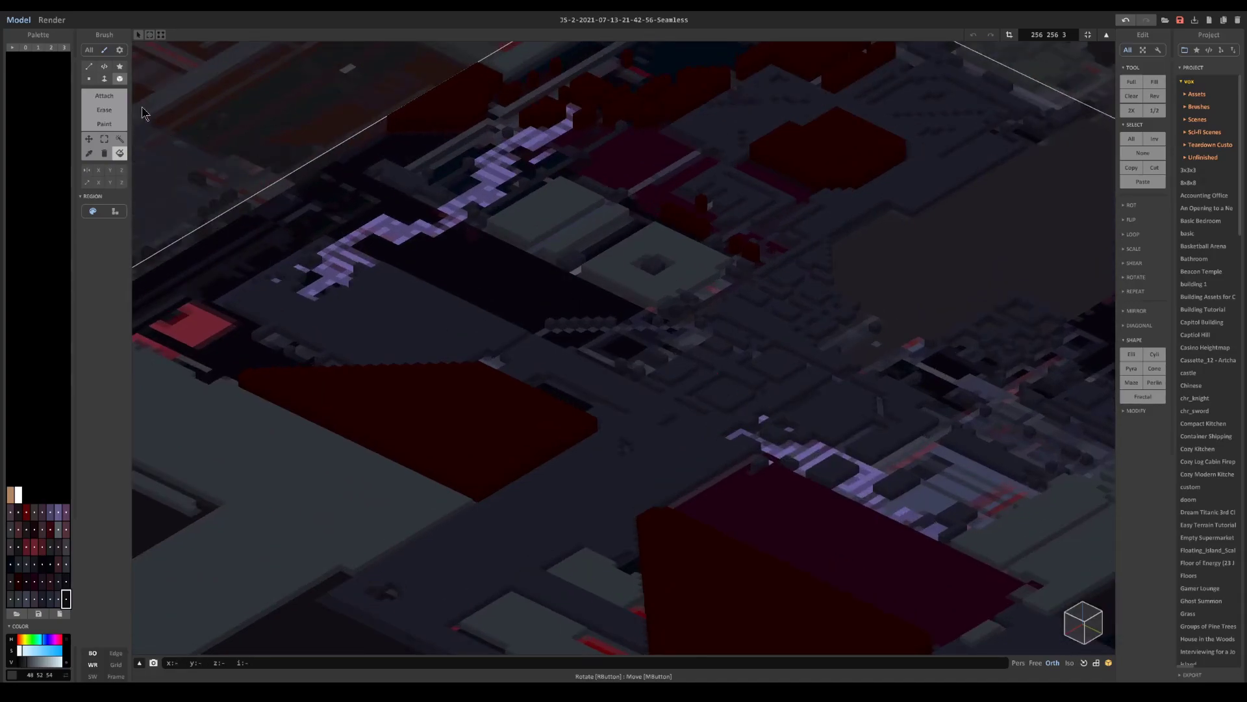
Select the purple strip voxels by color with the Region Select tool
click(119, 139)
click(467, 206)
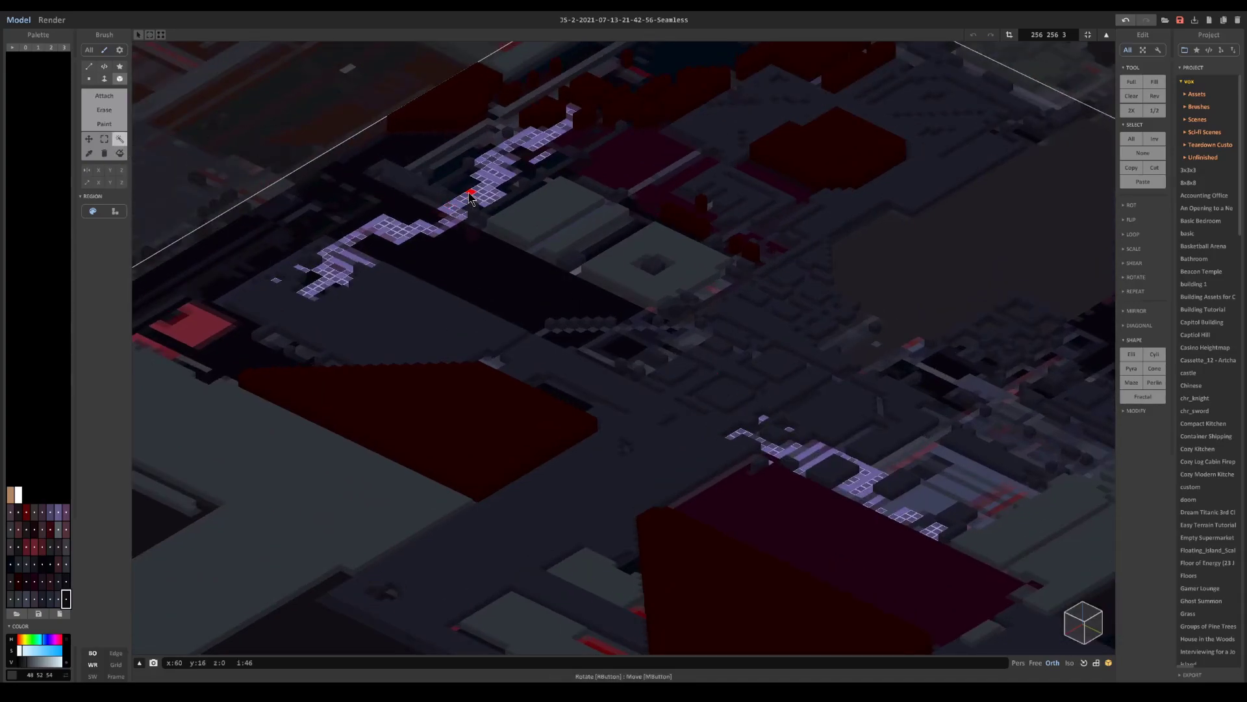
shift+click(464, 200)
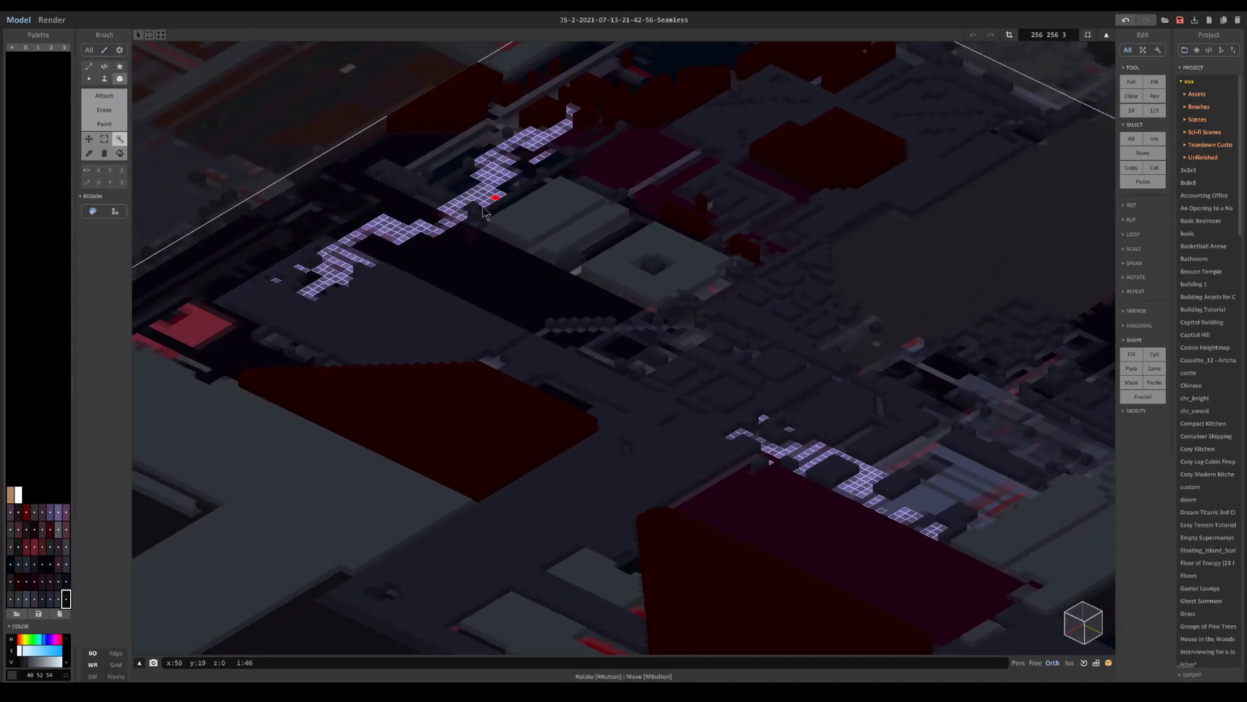
Sample the purple strip's colors from its voxels to locate them in the palette
click(35, 529)
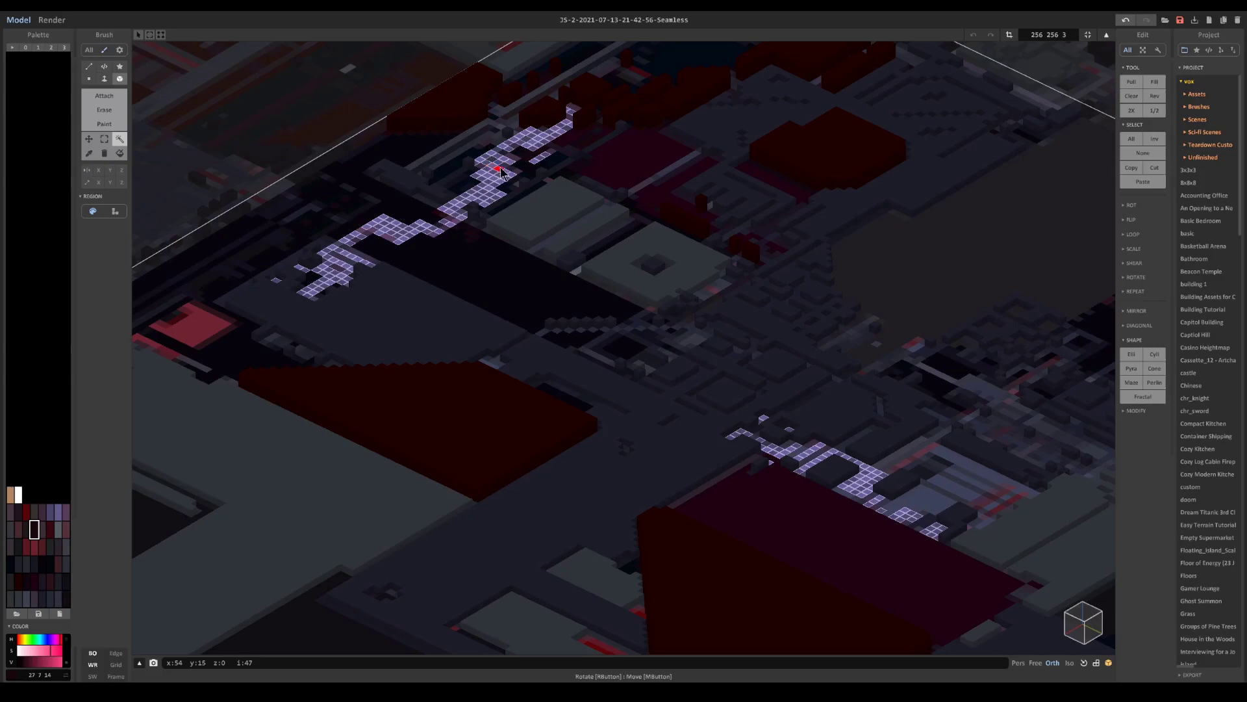
alt+click(532, 132)
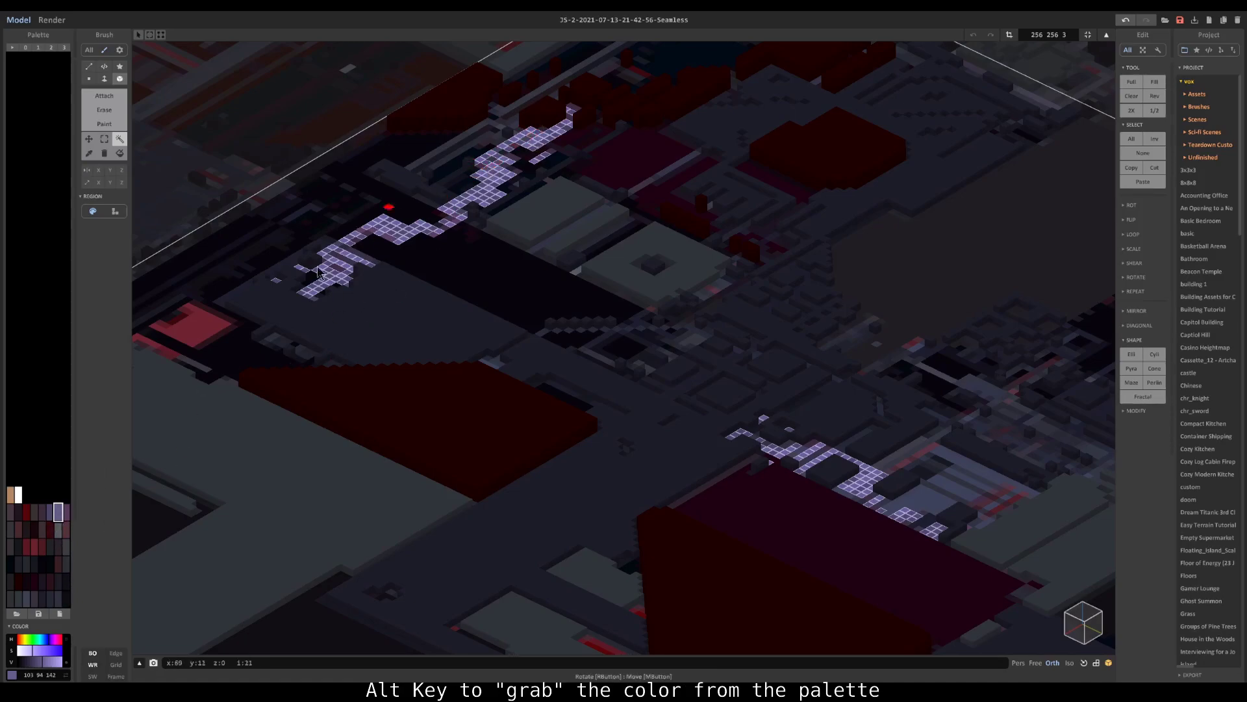
alt+click(533, 138)
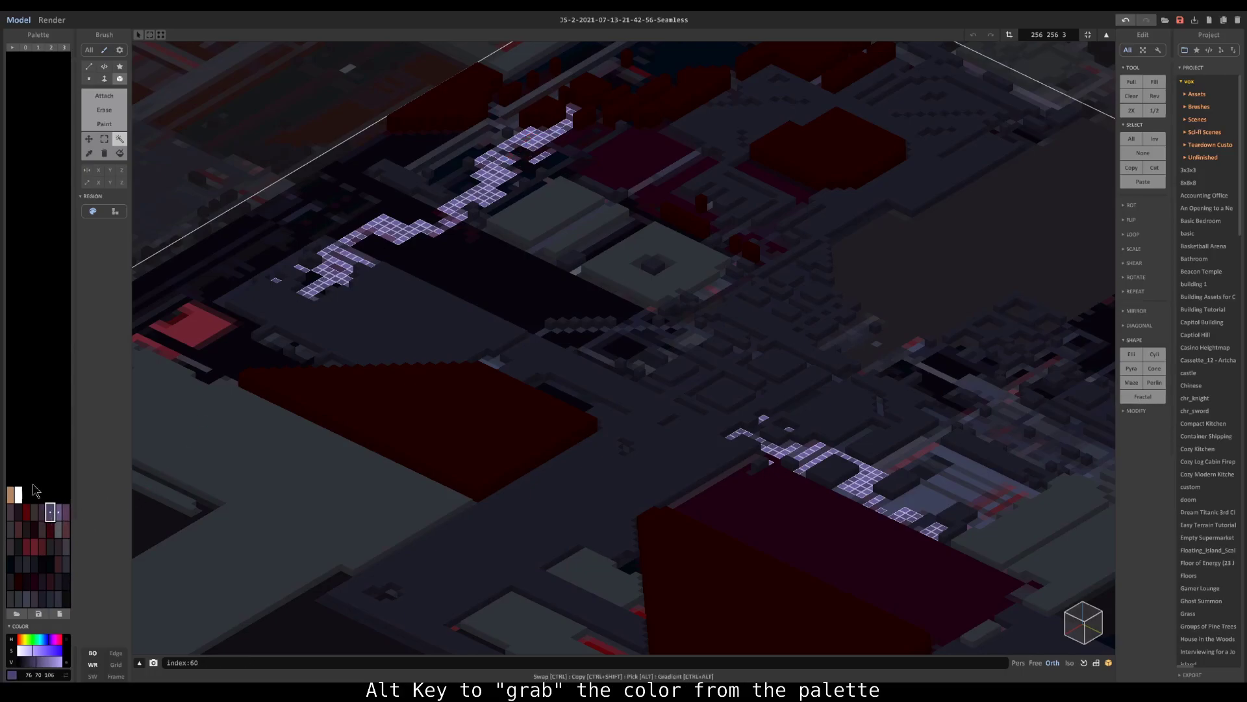
Switch to rendering and give the sampled purple strip color an Emit material with high emission and the third power level
click(53, 21)
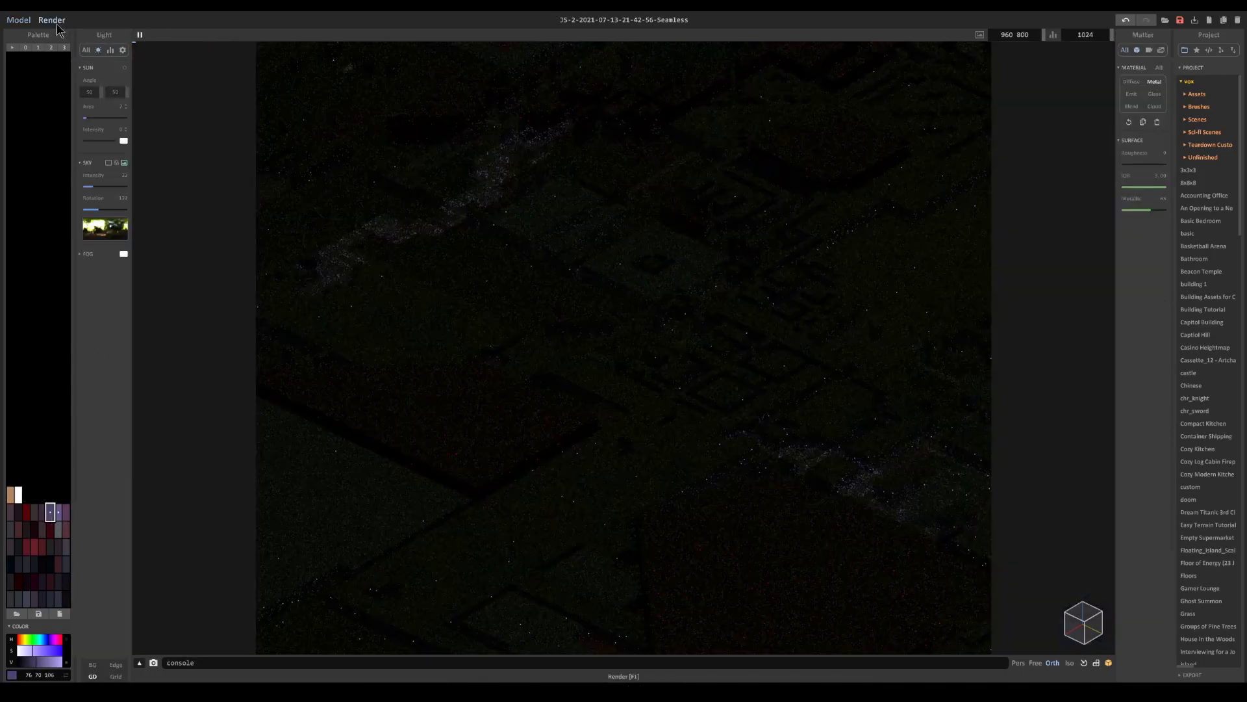
click(1131, 94)
click(1156, 168)
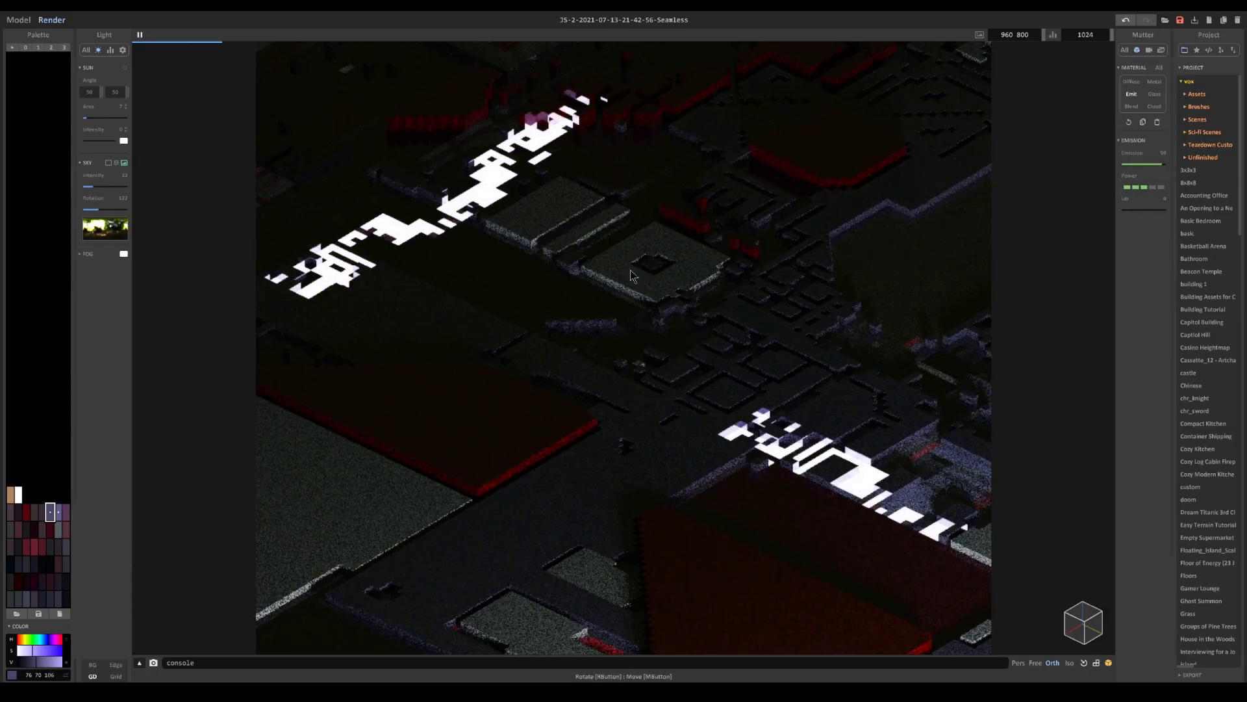
Examine the glowing purple strips and their lighting effect on the surrounding terrain in the render
middle_drag(595, 287, 700, 373)
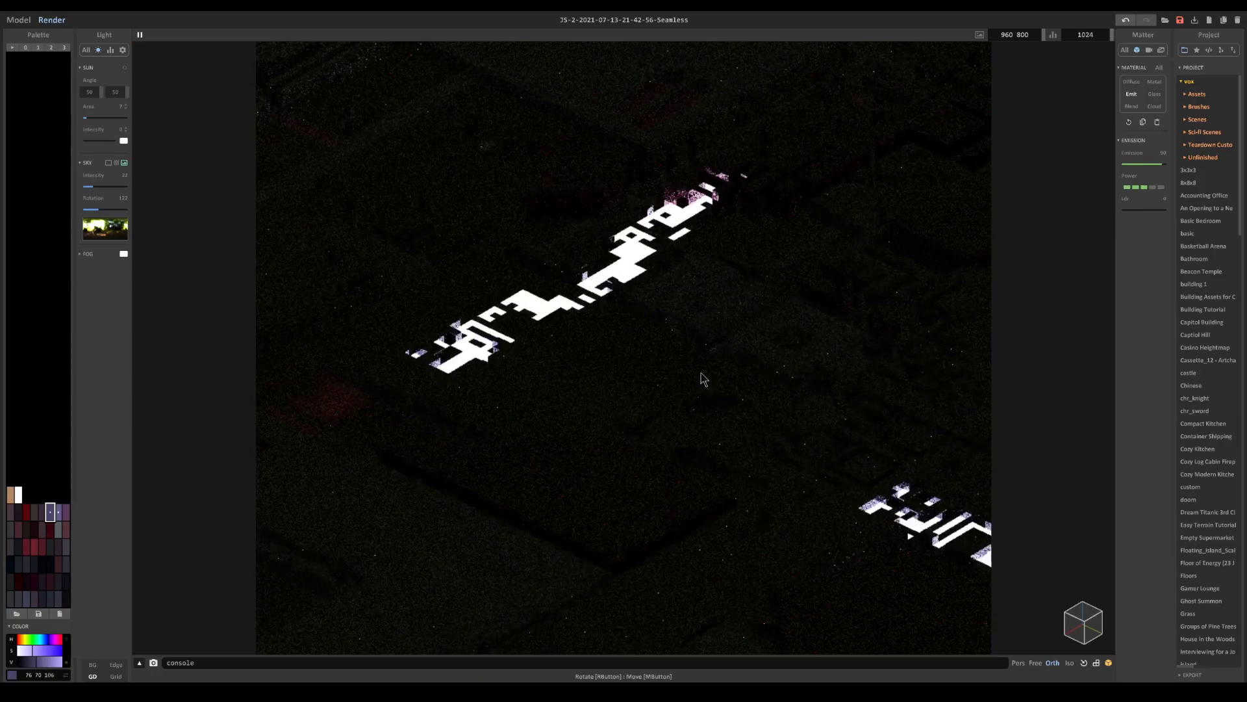
right_drag(700, 373, 652, 369)
scroll(652, 369, down, 3)
middle_drag(653, 369, 697, 471)
right_drag(697, 471, 640, 443)
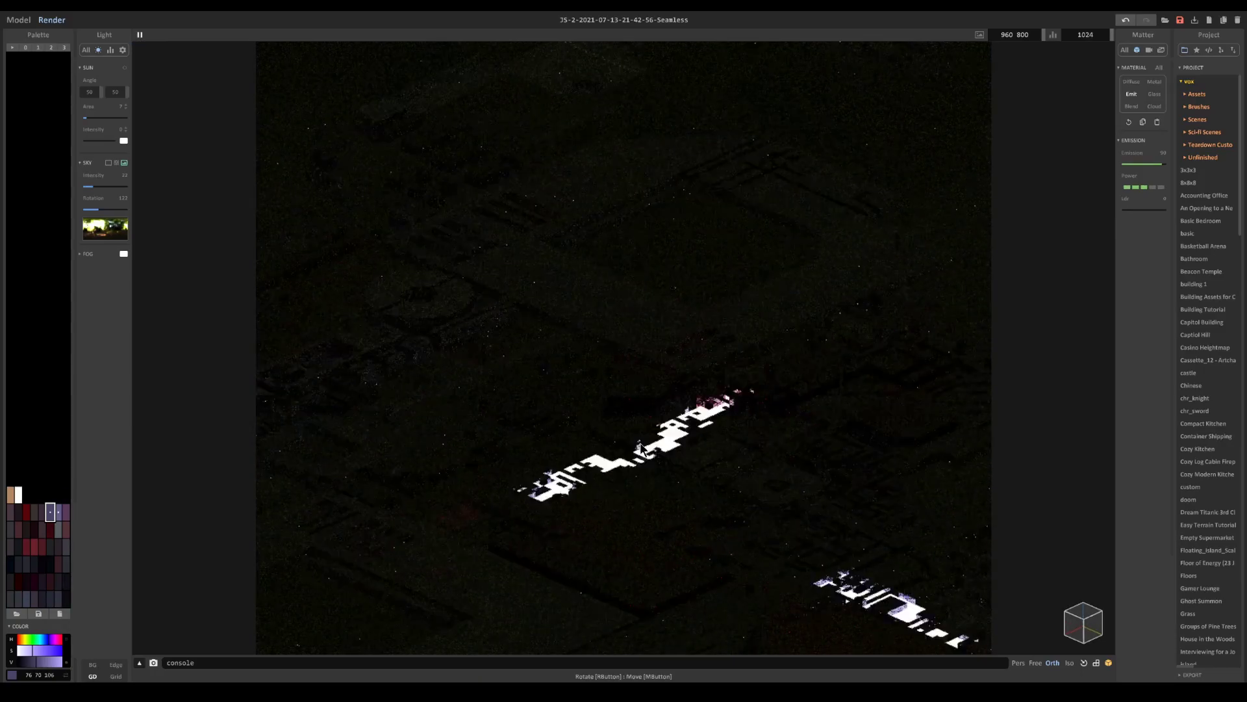
middle_drag(640, 444, 607, 557)
right_drag(607, 557, 656, 507)
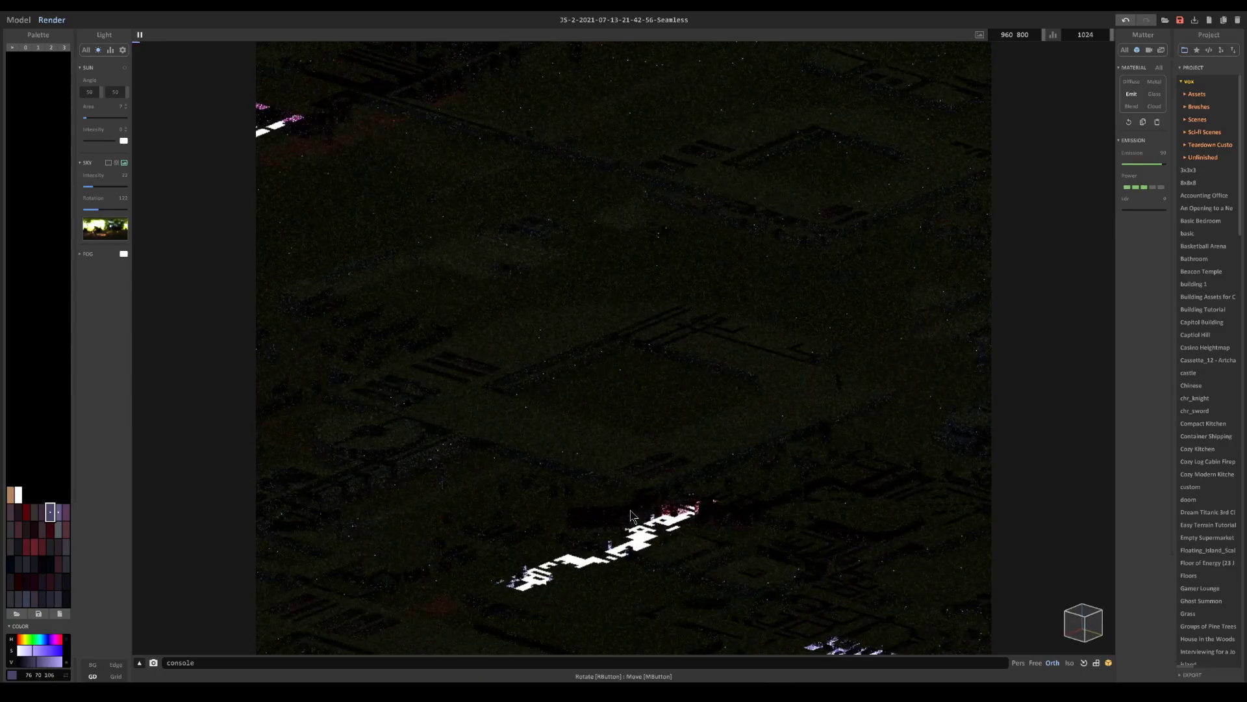
scroll(669, 490, down, 1)
mouse_move(672, 488)
middle_down()
mouse_move(621, 408)
mouse_move(689, 397)
mouse_move(657, 390)
mouse_move(653, 366)
middle_up()
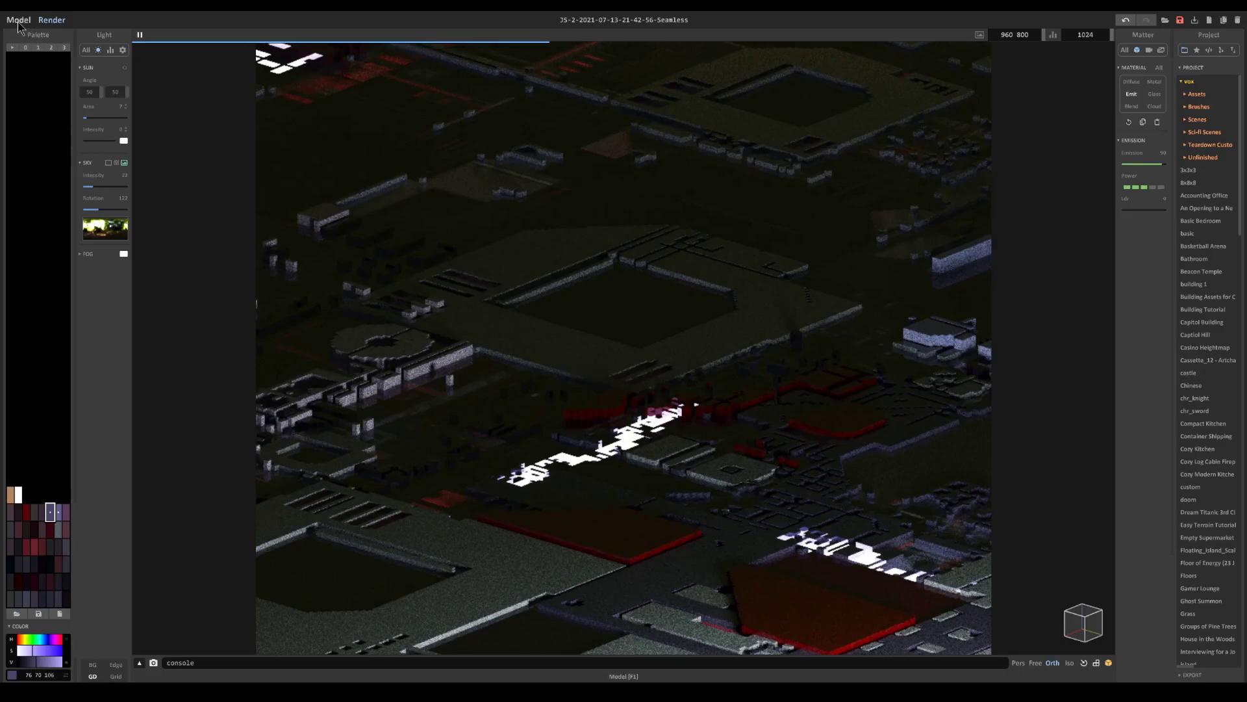
Enable bloom for the render camera and adjust its mix and size for a soft glow around the strips
click(1150, 50)
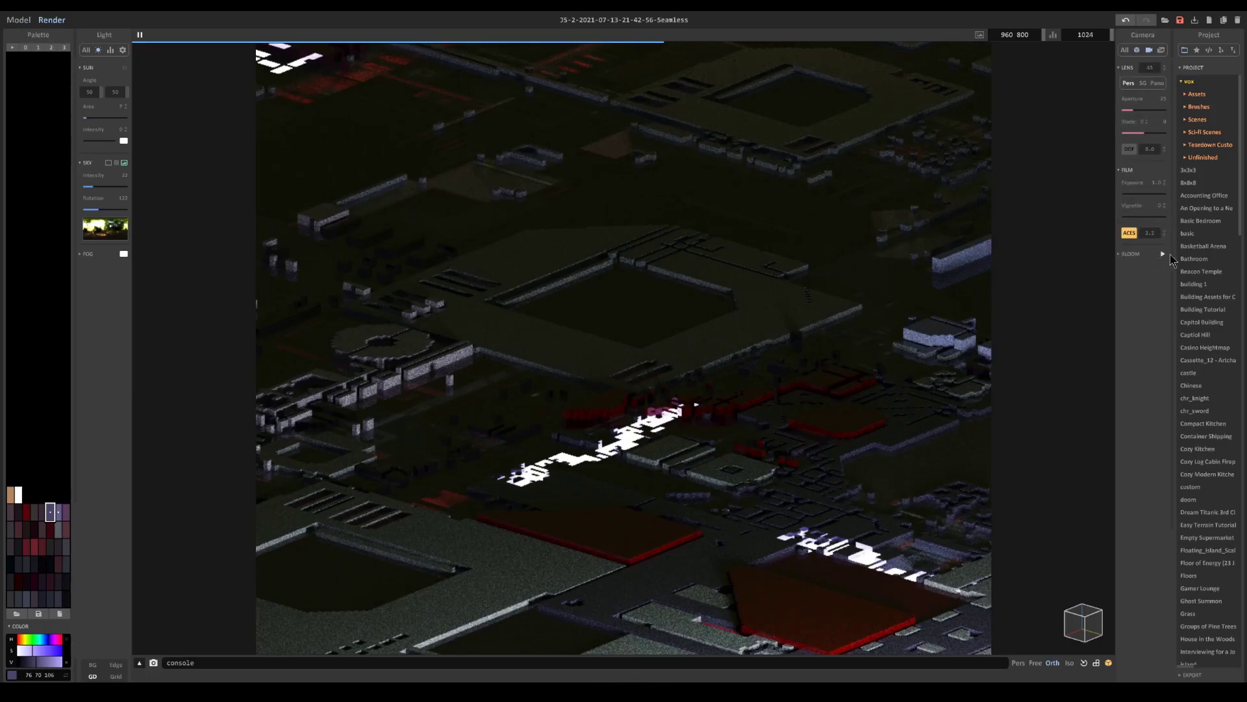
click(1163, 254)
click(1130, 254)
click(1132, 300)
drag(1132, 304, 1128, 306)
click(1137, 283)
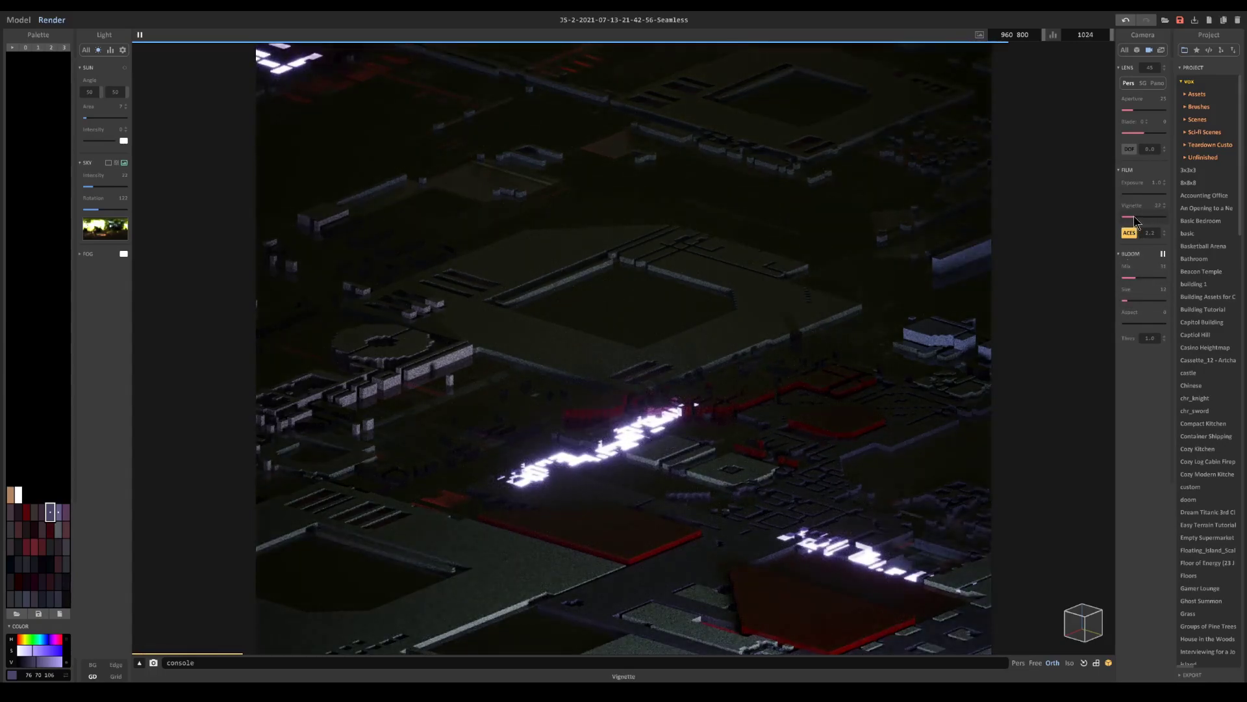
Add a vignette with a raised film exposure, and reduce the sky light intensity to 0
click(1133, 217)
click(1129, 194)
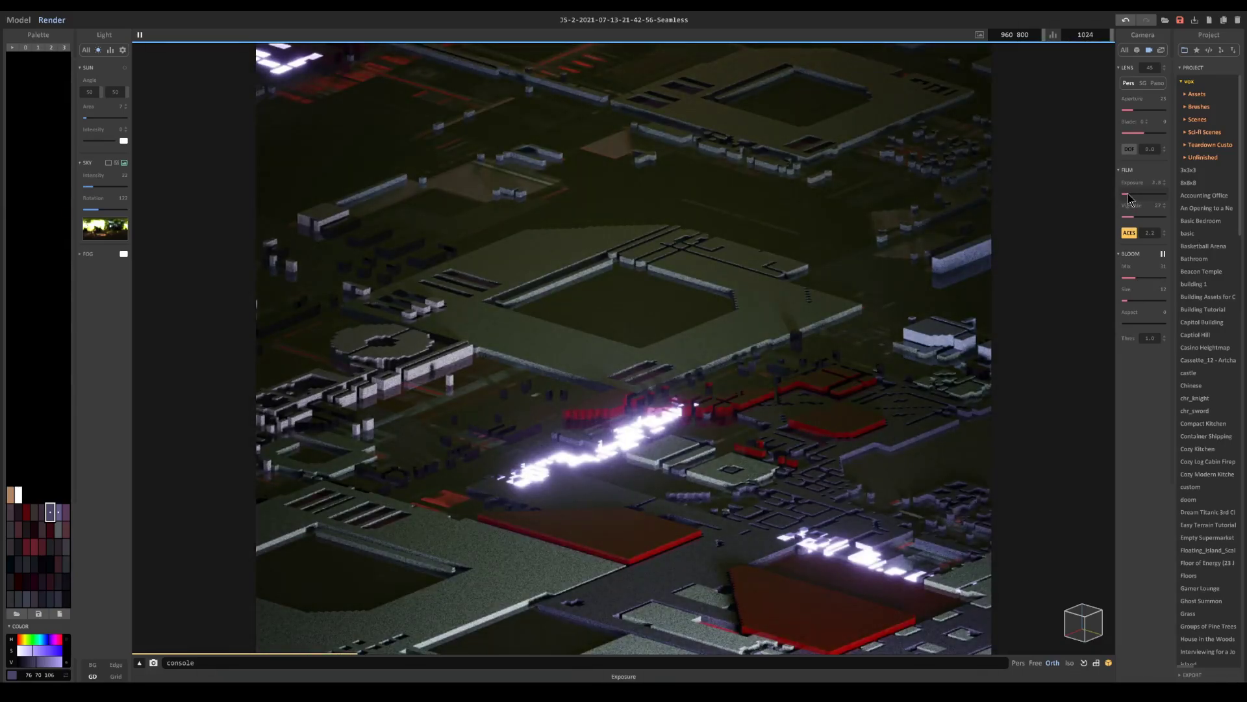
drag(93, 191, 75, 193)
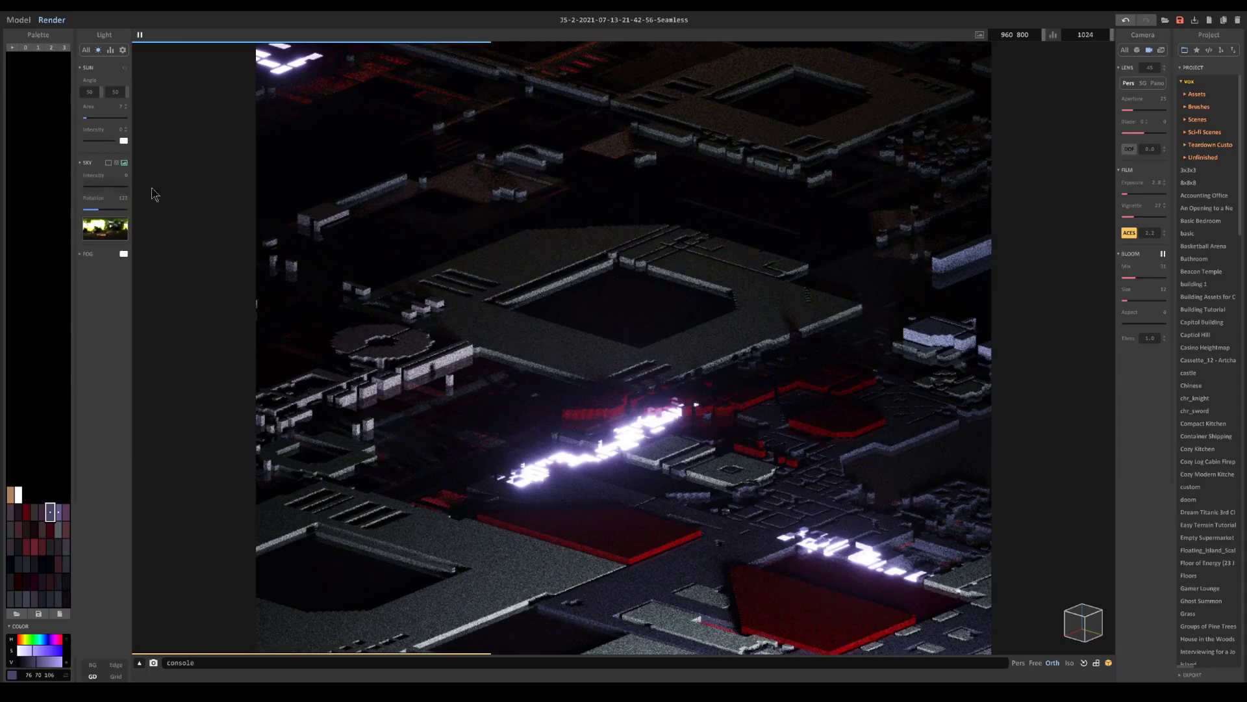
Open the neighboring terrain section containing the gray ring for voxel editing and select its red voxels by color
click(19, 19)
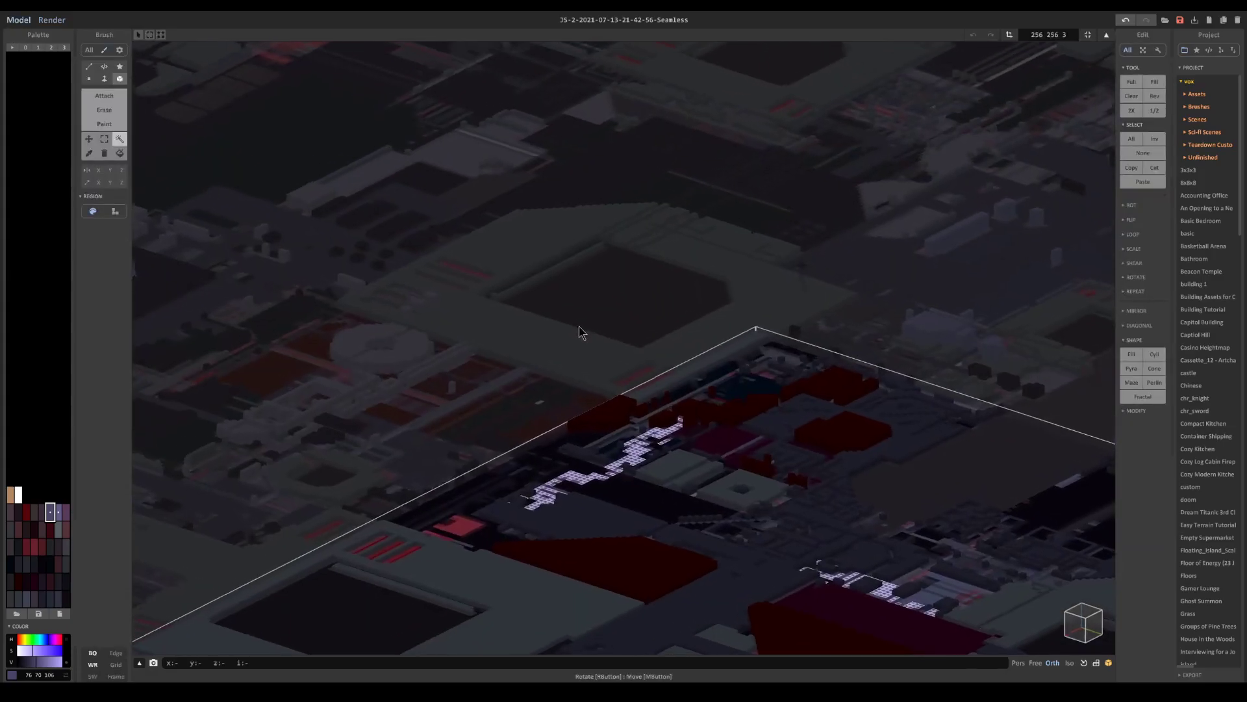
key(Tab)
double_click(496, 392)
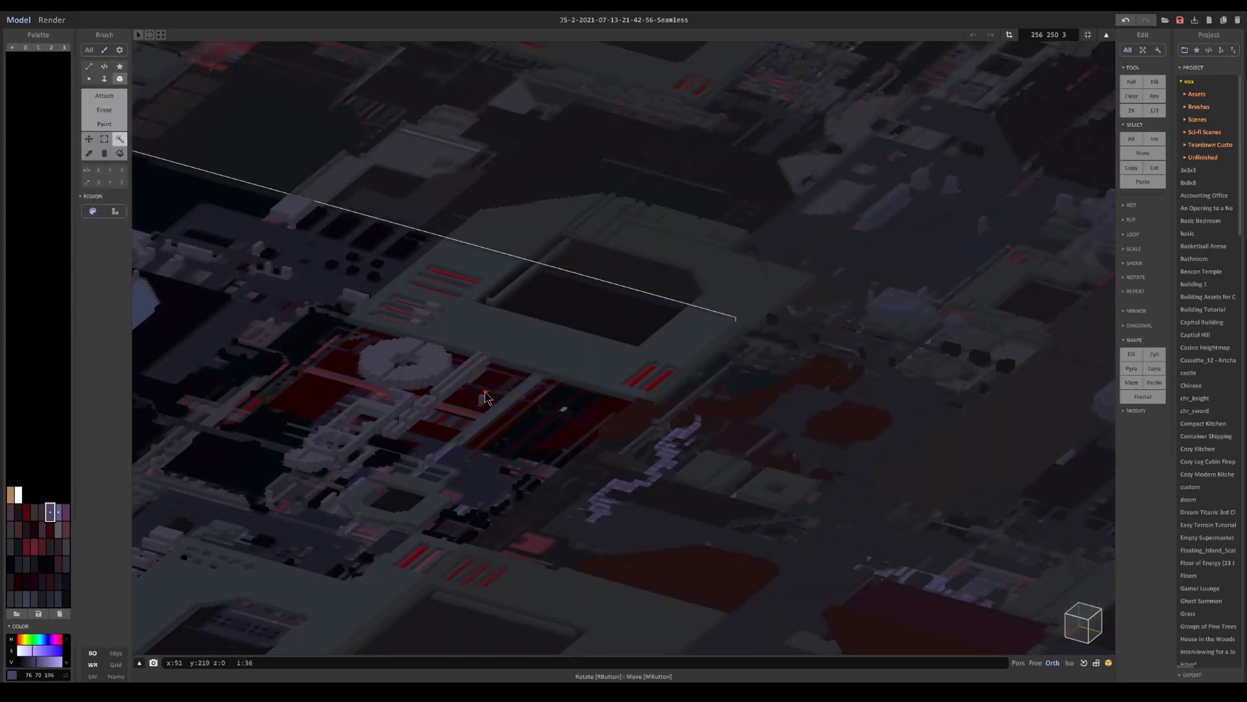
click(497, 394)
mouse_move(523, 408)
right_down()
mouse_move(494, 425)
mouse_move(520, 398)
right_up()
middle_drag(506, 328, 623, 503)
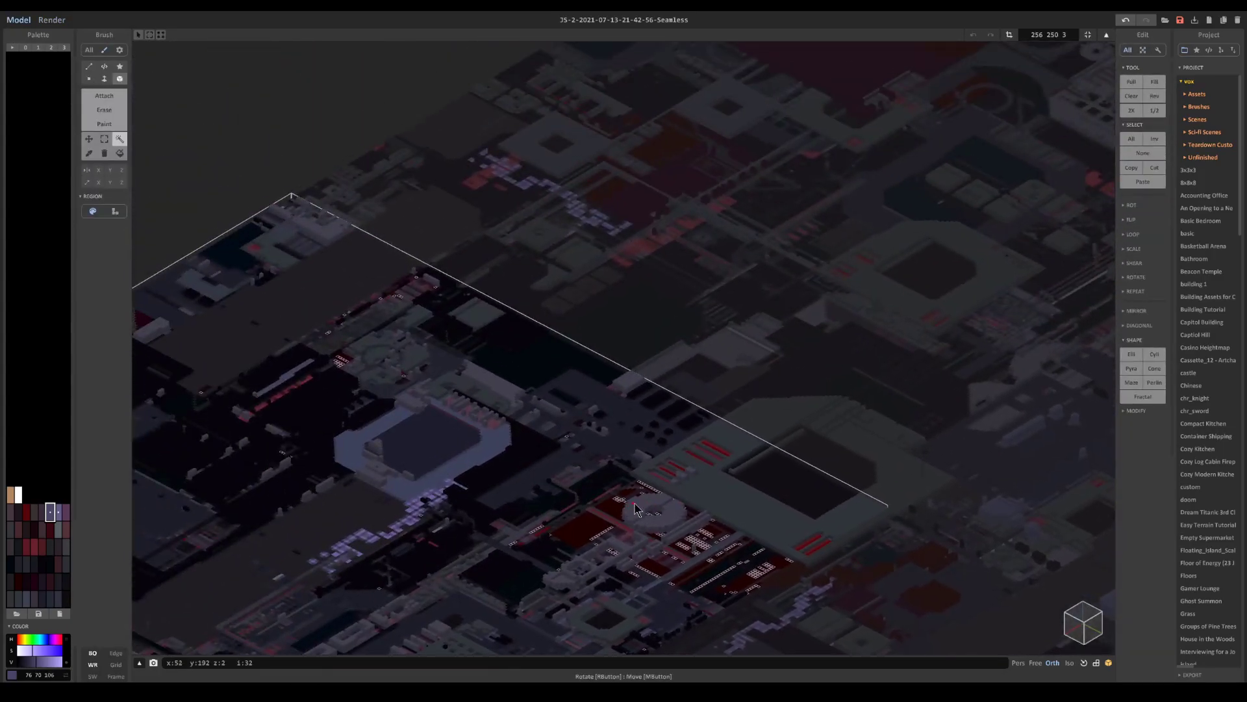
middle_drag(544, 480, 527, 334)
right_drag(481, 338, 513, 339)
scroll(507, 339, up, 1)
middle_drag(351, 386, 506, 335)
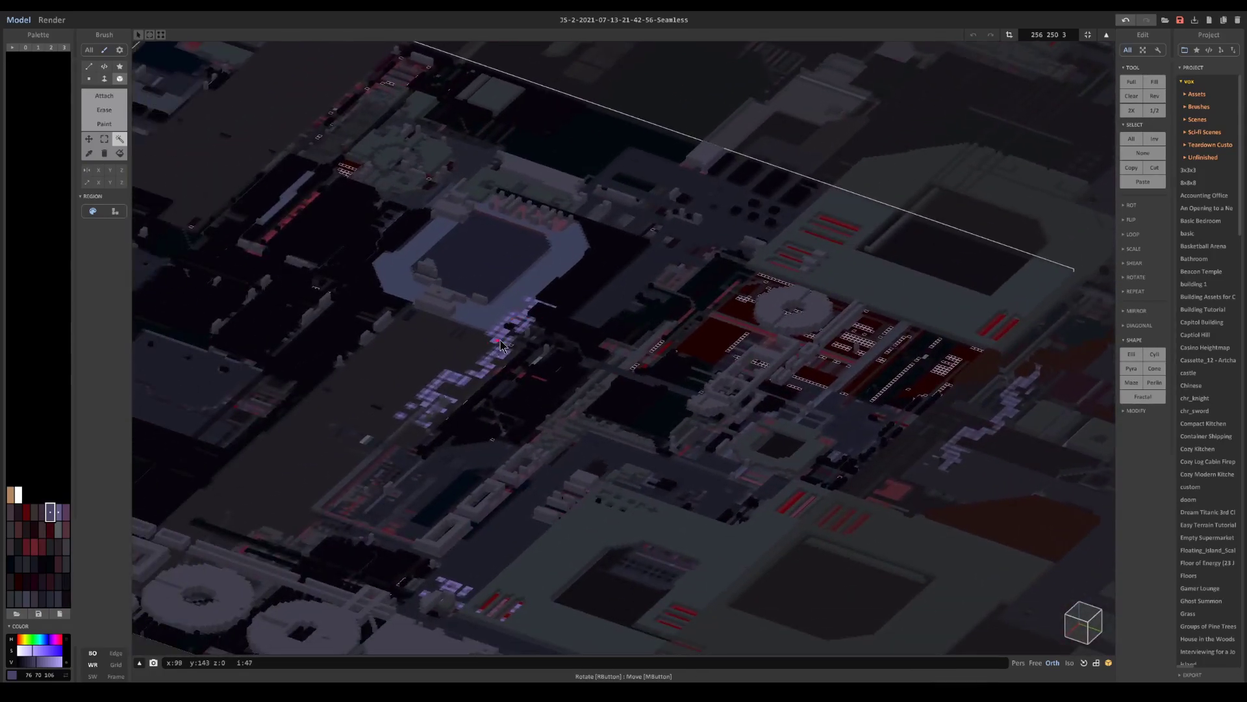
Preview the whole terrain's lighting in the render, and open the far section with the red accents for voxel editing
click(52, 19)
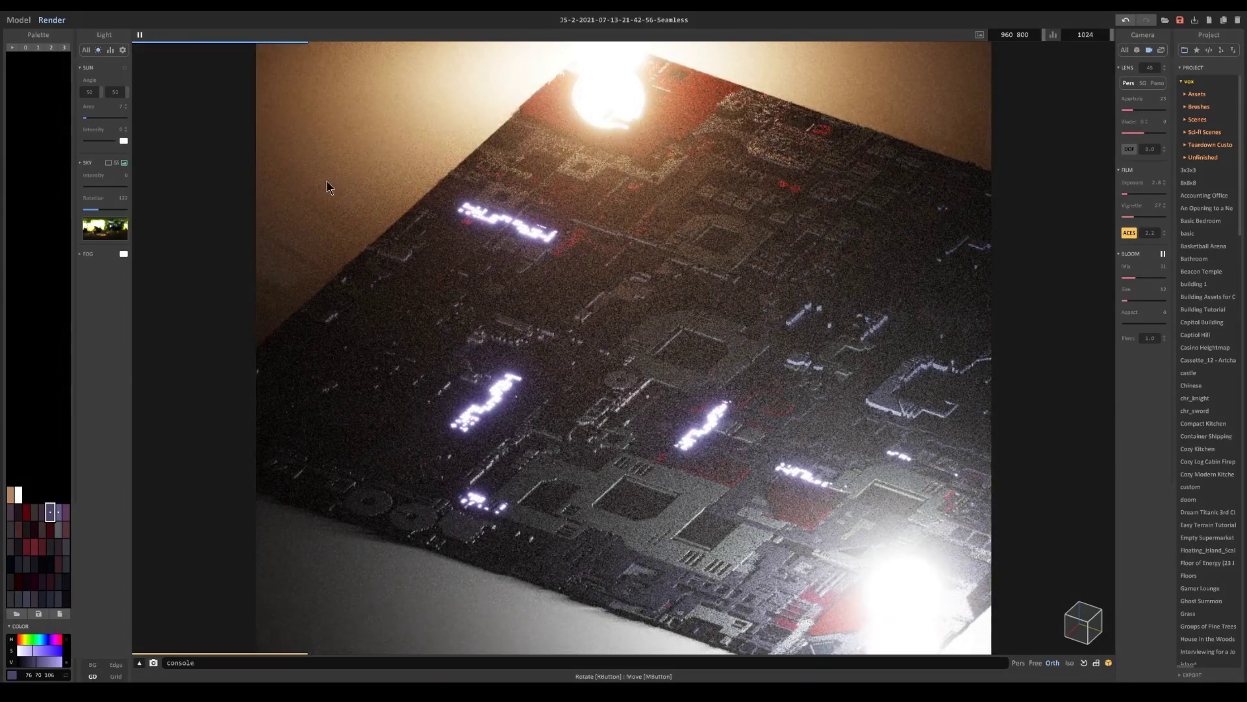
click(21, 21)
scroll(633, 229, up, 3)
right_drag(640, 230, 625, 225)
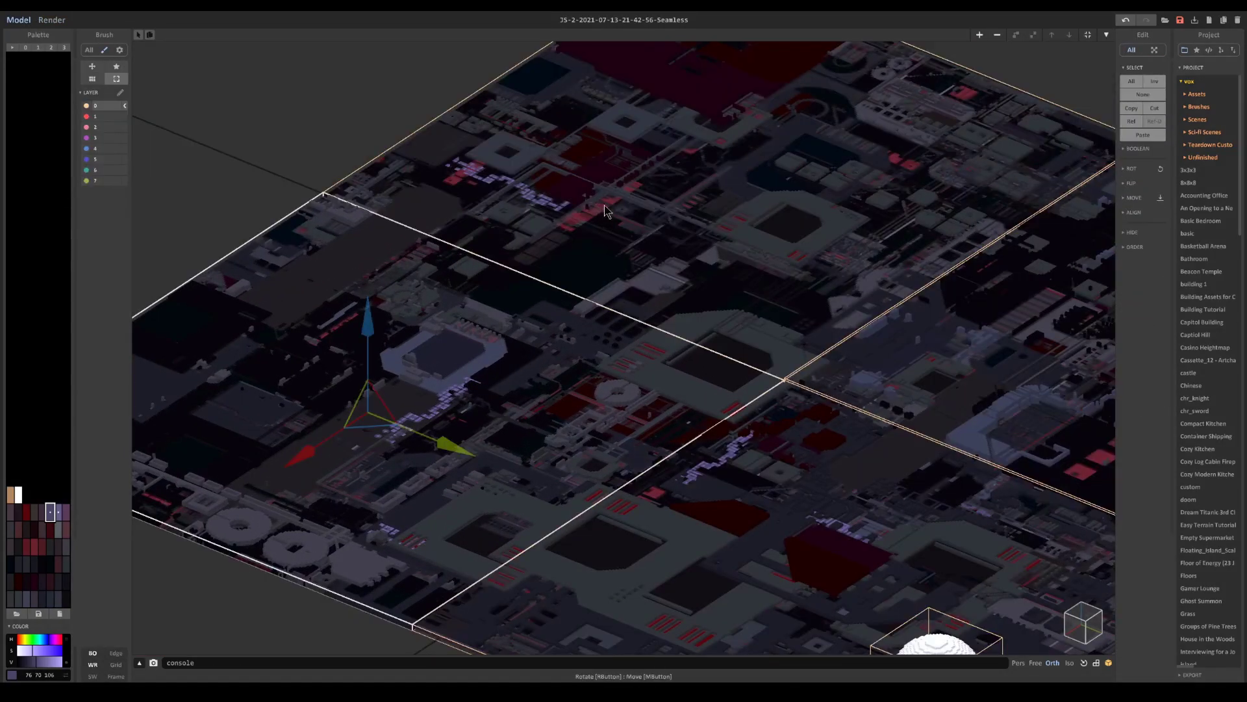
click(606, 205)
key(Tab)
Select the bright red accent voxels by color and sample their color to locate it in the palette
middle_drag(615, 207, 575, 301)
scroll(575, 300, up, 3)
middle_drag(710, 296, 530, 288)
scroll(530, 292, up, 3)
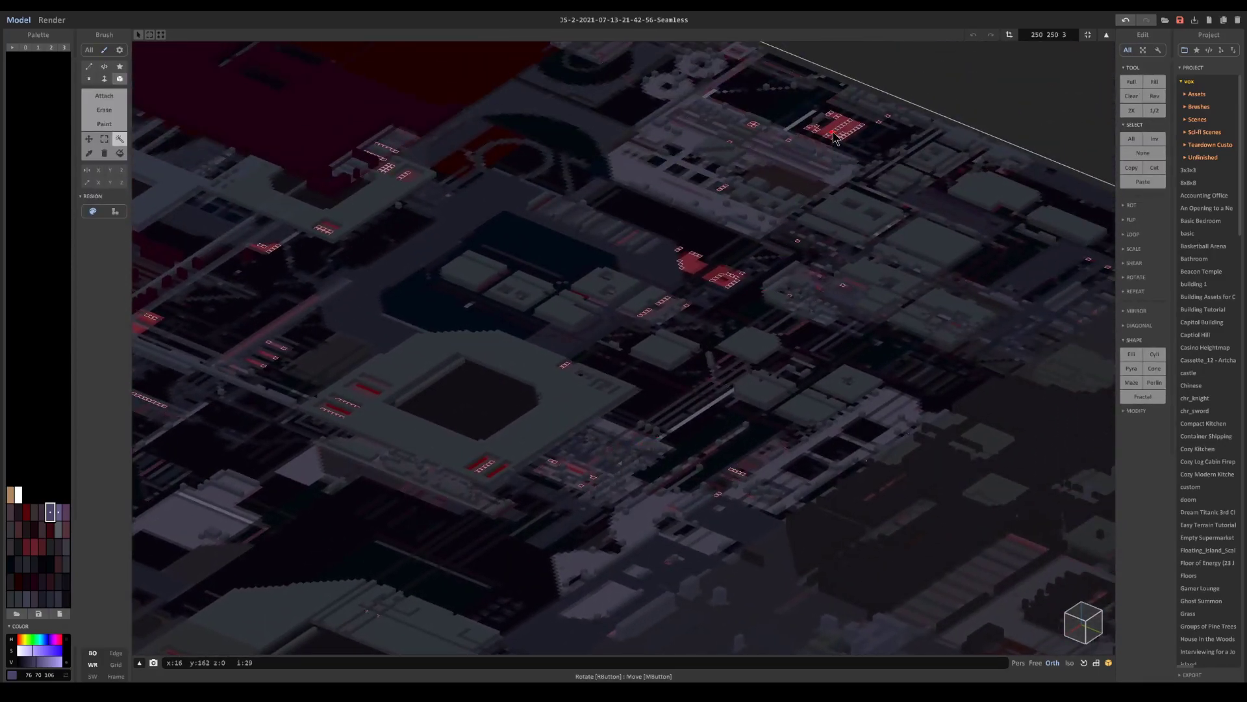
middle_drag(685, 306, 890, 260)
middle_drag(388, 304, 596, 258)
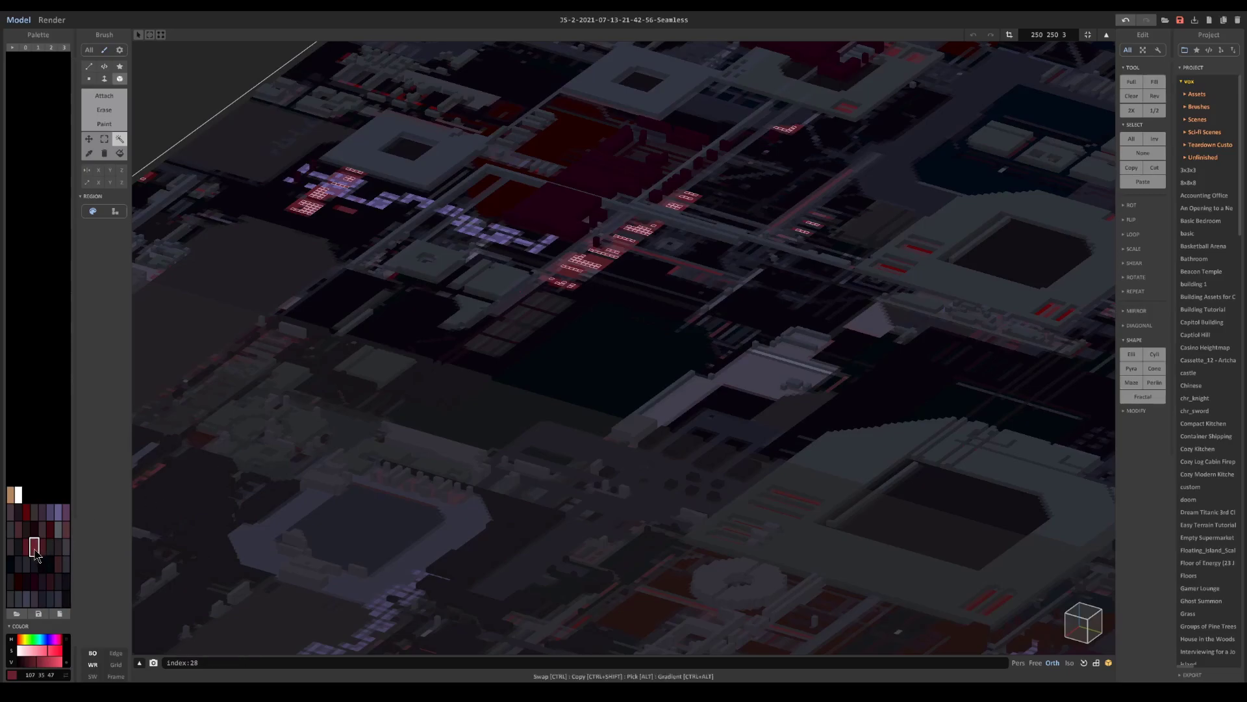
Render the scene and make the sampled red color an Emit material with high emission and the third power level
click(49, 21)
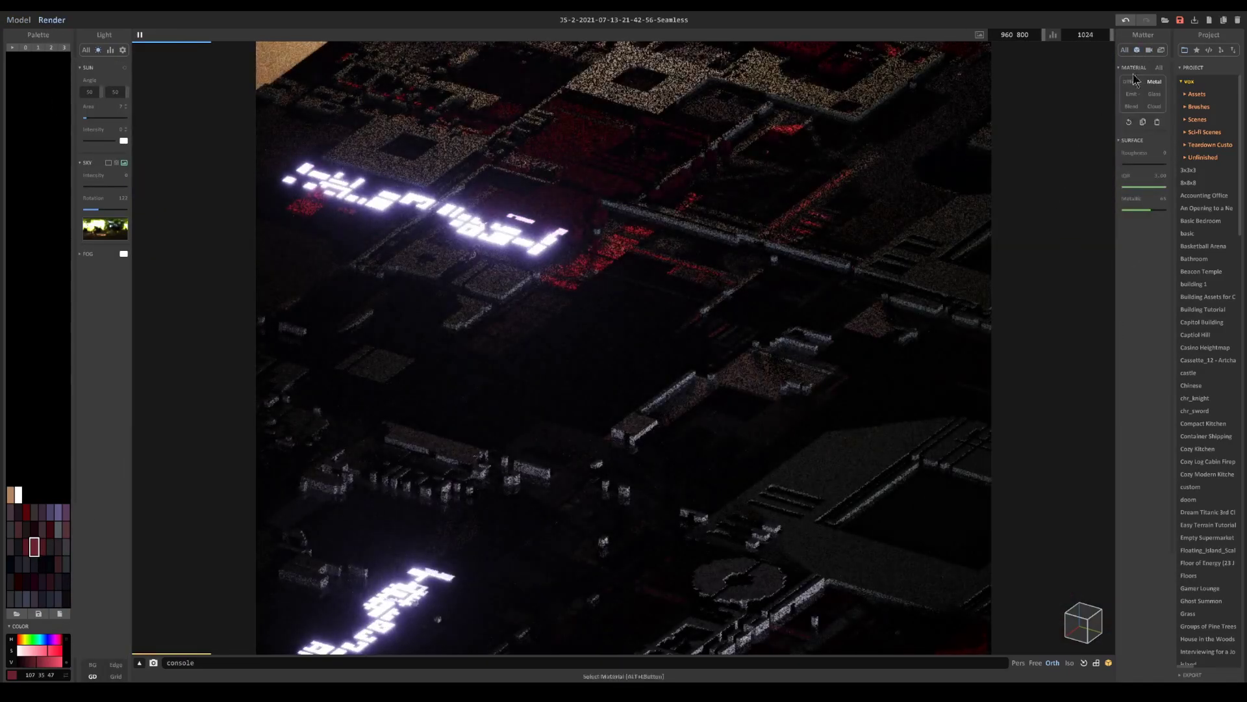
click(1162, 165)
click(1153, 187)
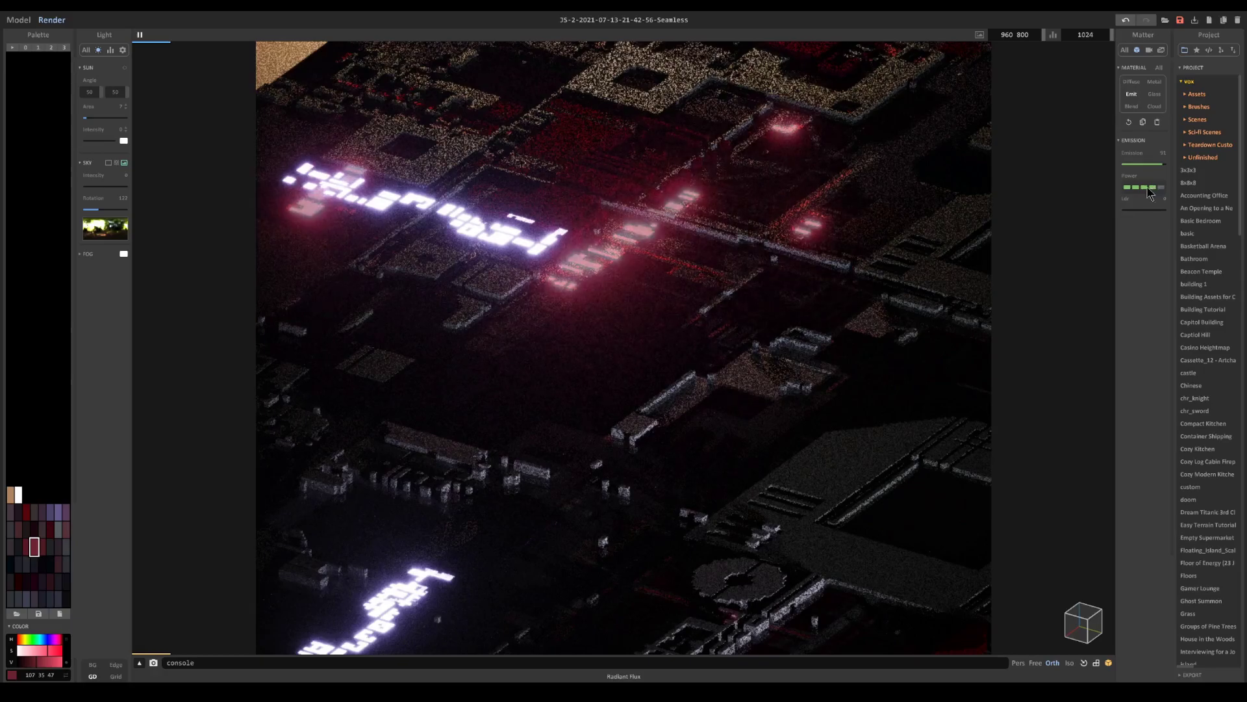
click(1144, 188)
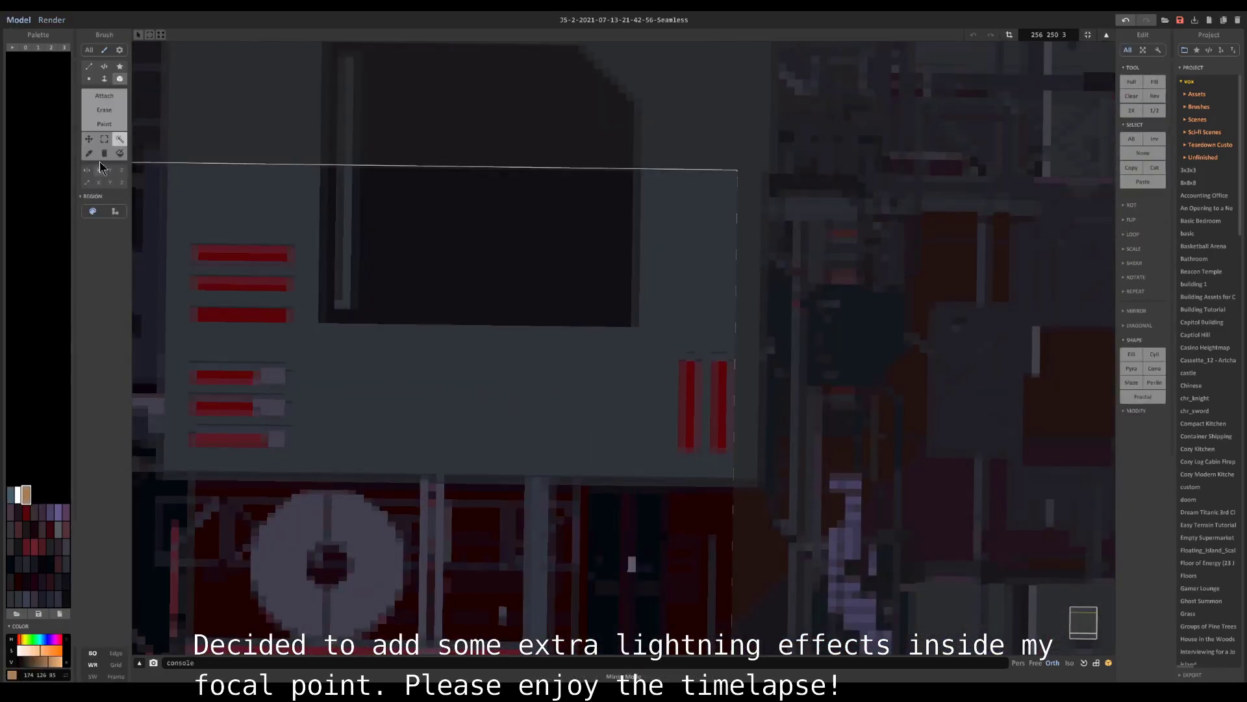
Paint a tan outline along the edges of the large dark recess at the focal point, undoing the stray last line
click(104, 124)
drag(355, 172, 350, 301)
right_drag(354, 306, 359, 298)
mouse_move(357, 311)
mouse_down()
mouse_move(629, 320)
mouse_move(635, 173)
mouse_up()
middle_drag(636, 173, 699, 297)
ctrl+click(699, 276)
drag(697, 286, 699, 221)
drag(428, 157, 424, 277)
mouse_move(408, 276)
mouse_down()
mouse_move(412, 186)
mouse_move(643, 163)
mouse_up()
key(ctrl+z)
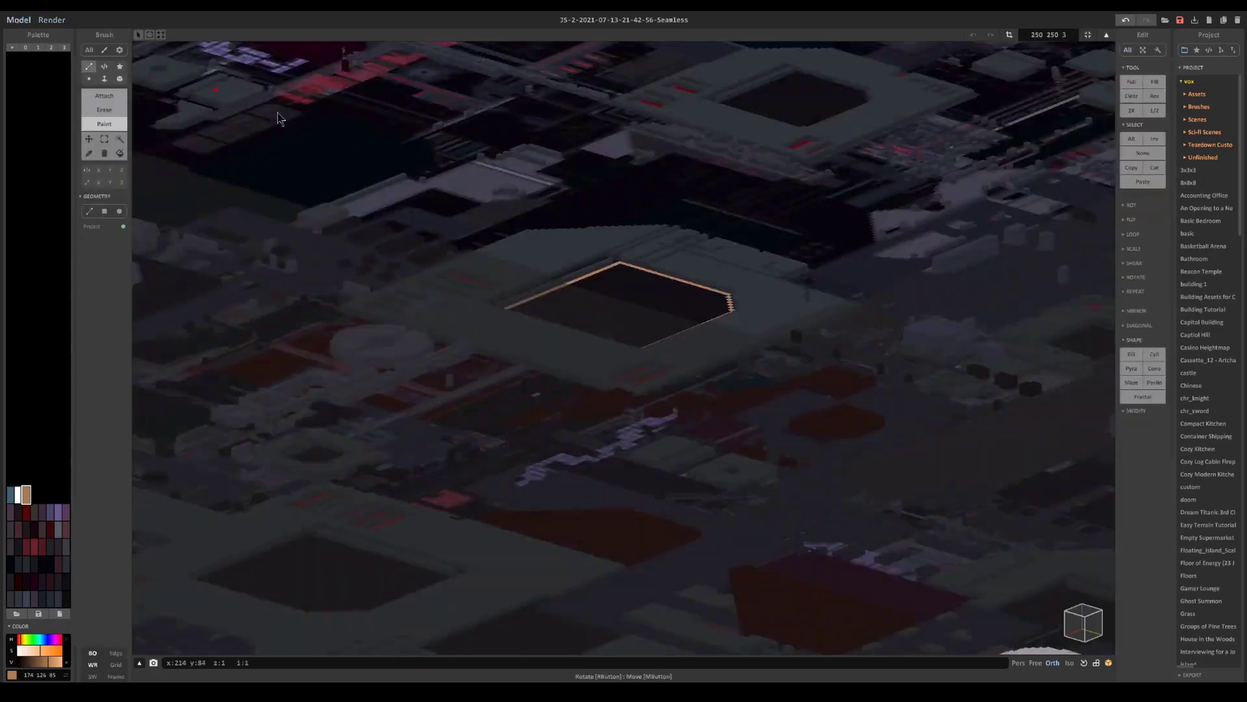
Try painting tan strips across the recess floor and undo the last stroke
right_drag(556, 225, 520, 325)
scroll(519, 260, up, 5)
drag(432, 74, 589, 152)
drag(589, 153, 524, 232)
key(ctrl+z)
Try painting branching magenta lines across the recess floor as an additional light color
click(35, 495)
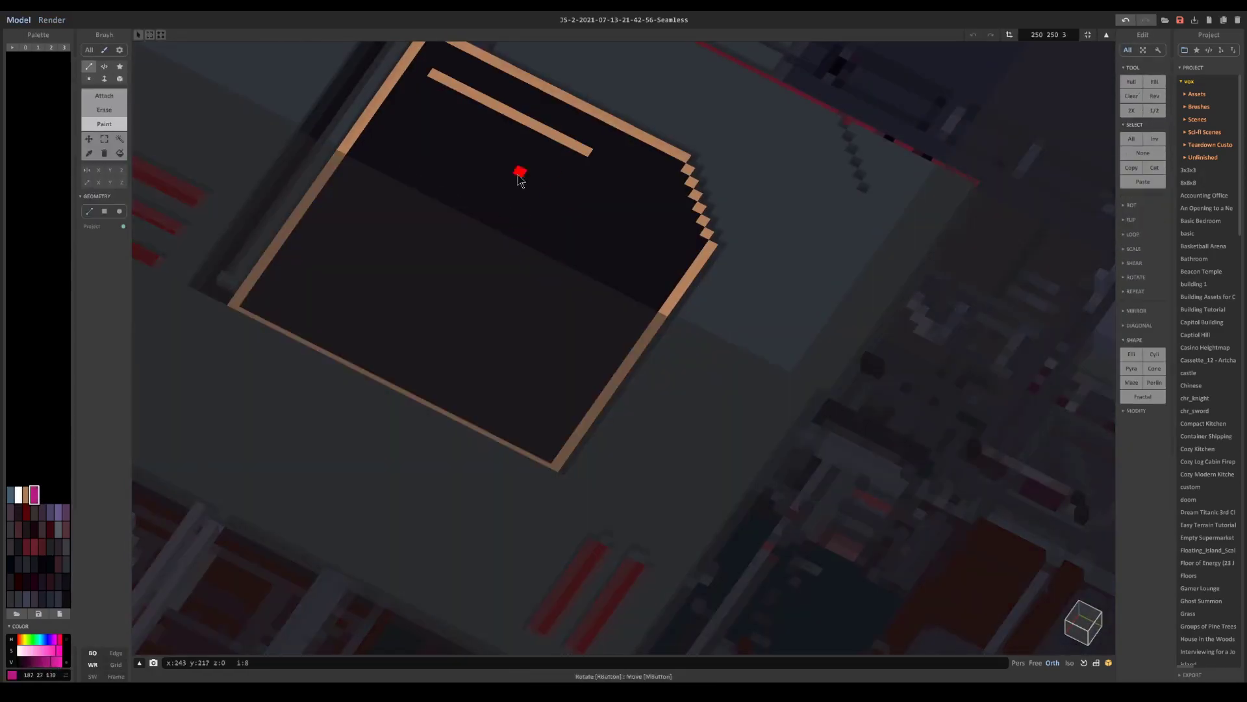
drag(432, 74, 588, 152)
mouse_move(545, 135)
mouse_down()
mouse_move(499, 225)
mouse_move(394, 351)
mouse_up()
drag(422, 317, 587, 401)
drag(461, 249, 348, 198)
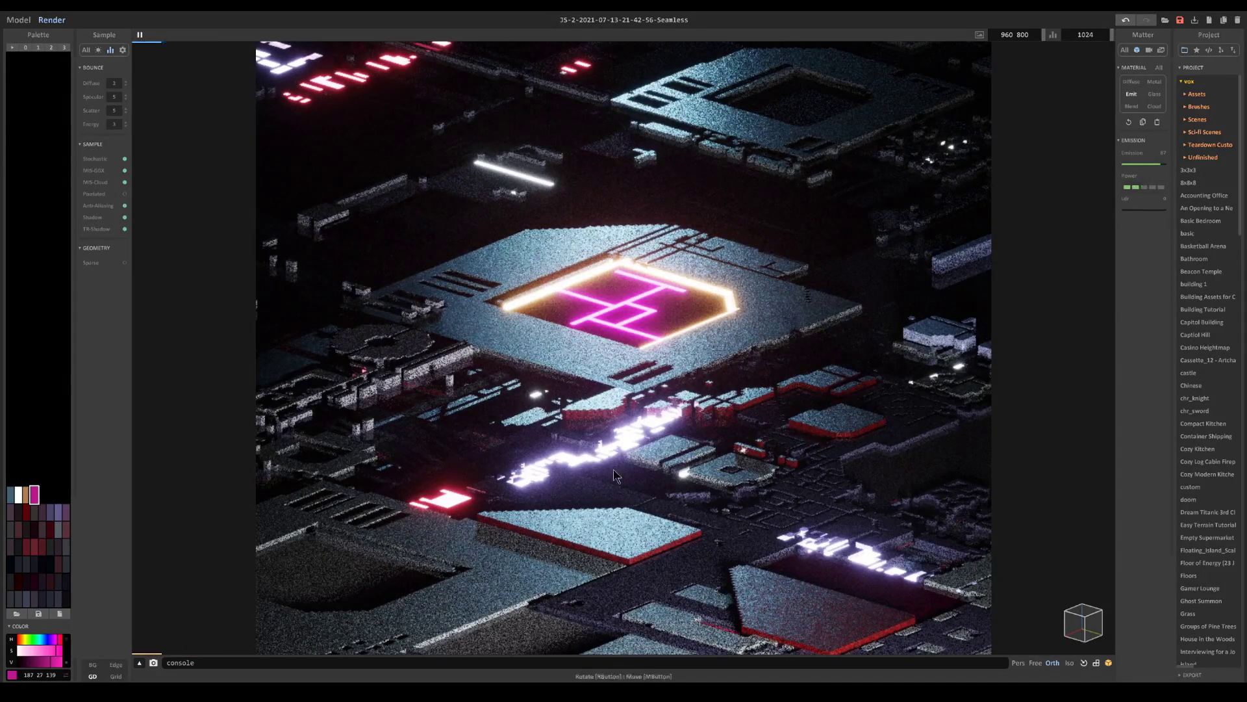
drag(39, 651, 47, 656)
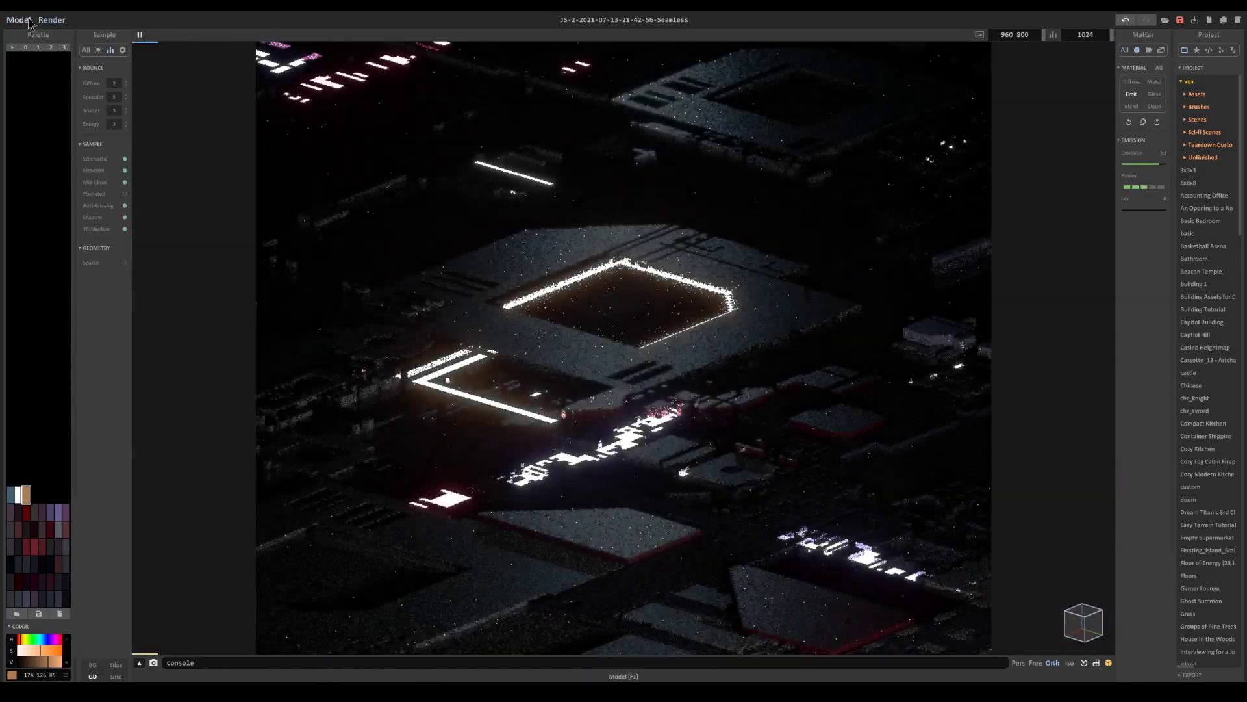
Return to modeling and paint additional tan light strips on the terrain around the recessed platform
click(18, 20)
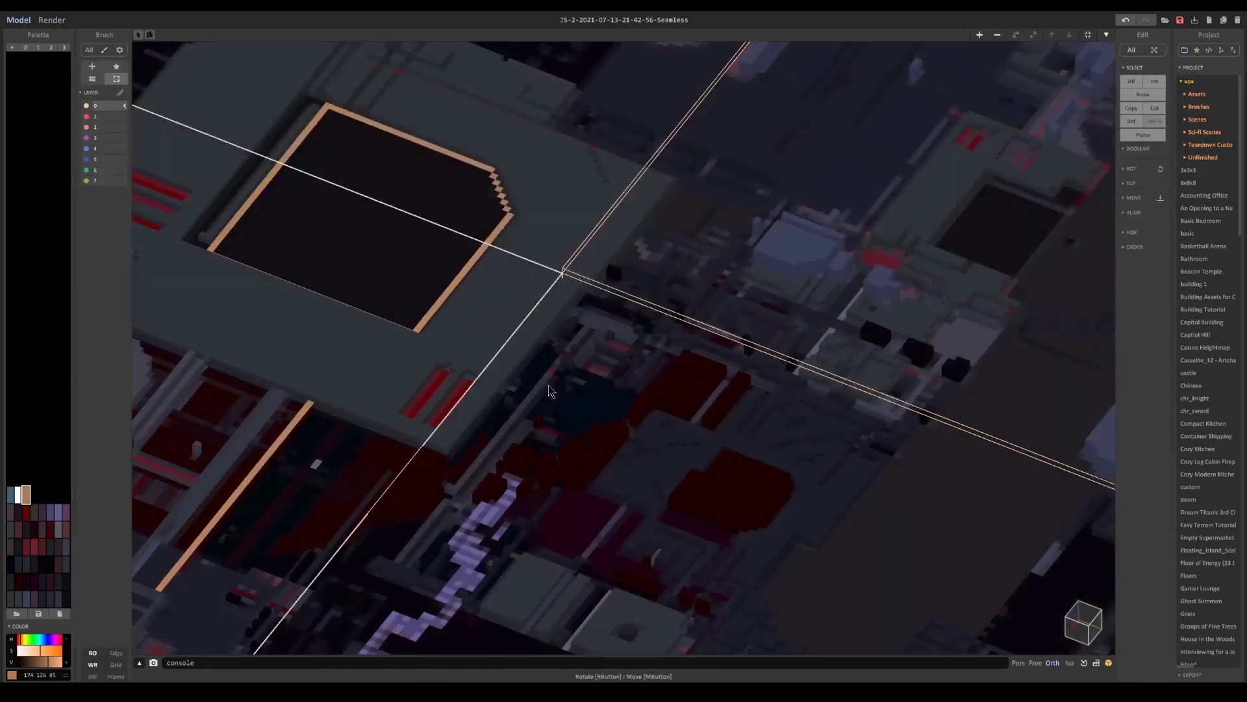
drag(593, 329, 496, 418)
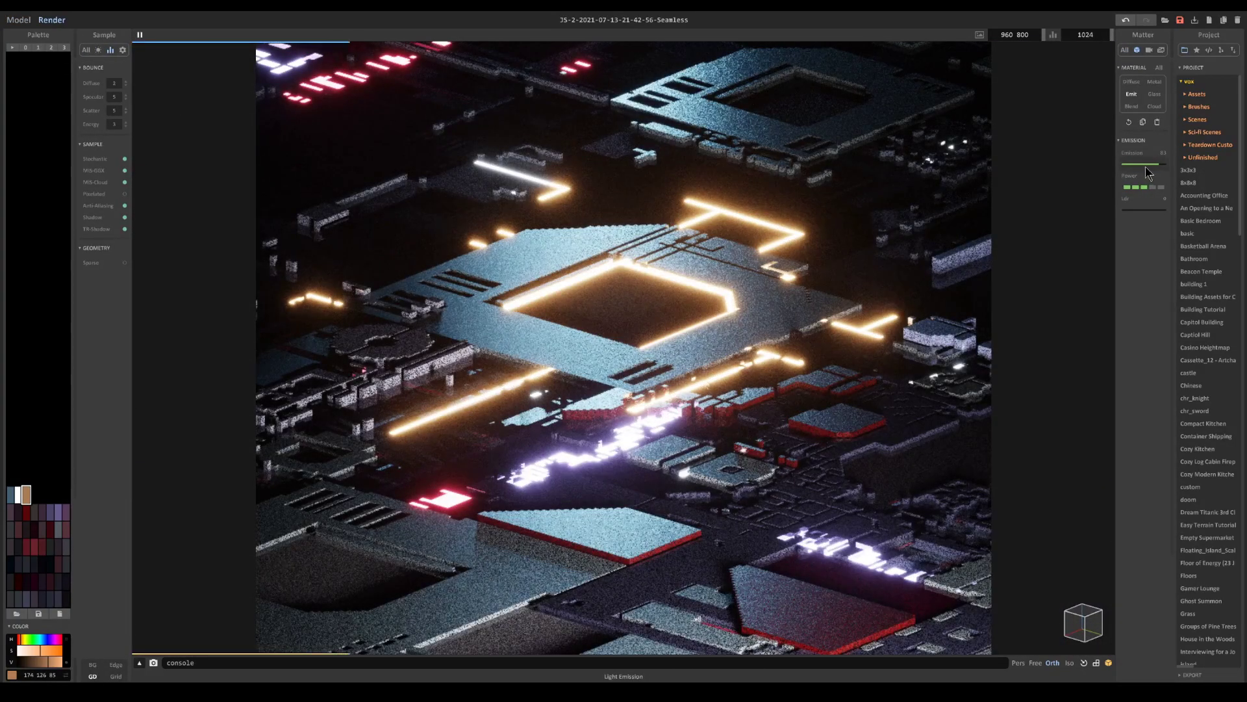
Raise the render camera's film exposure and change the sun light color to pale blue
click(19, 495)
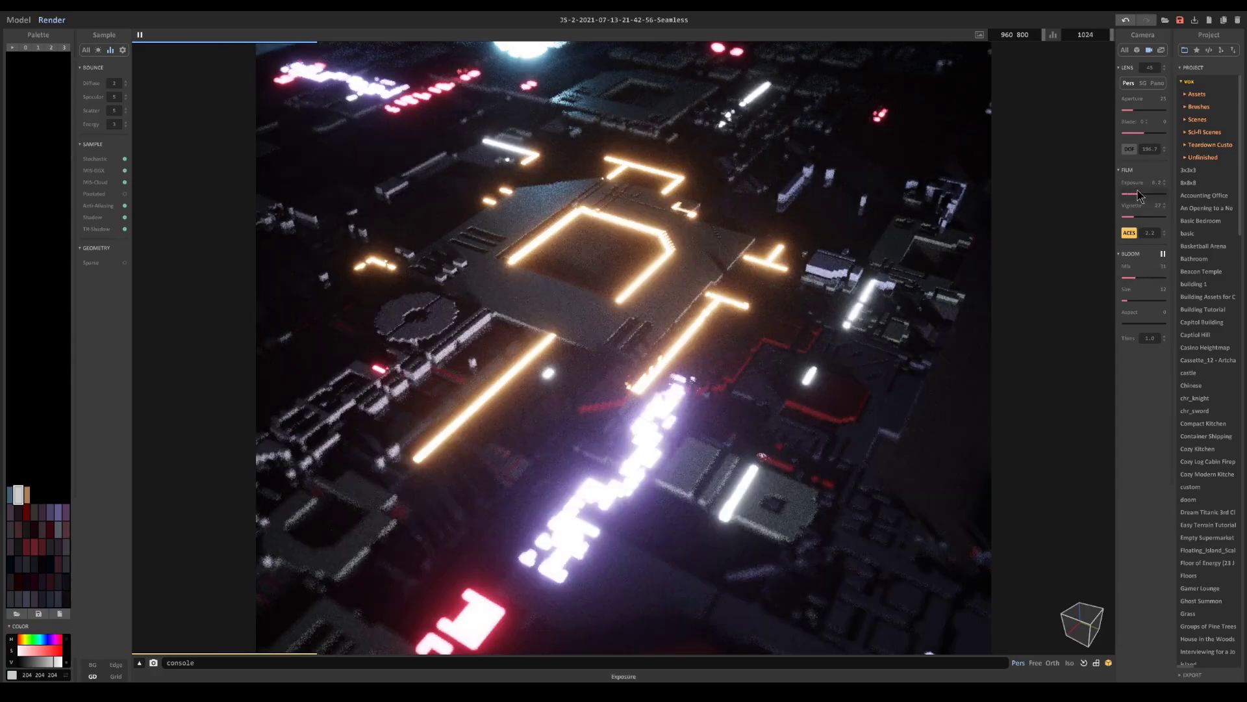
drag(1138, 195, 1134, 195)
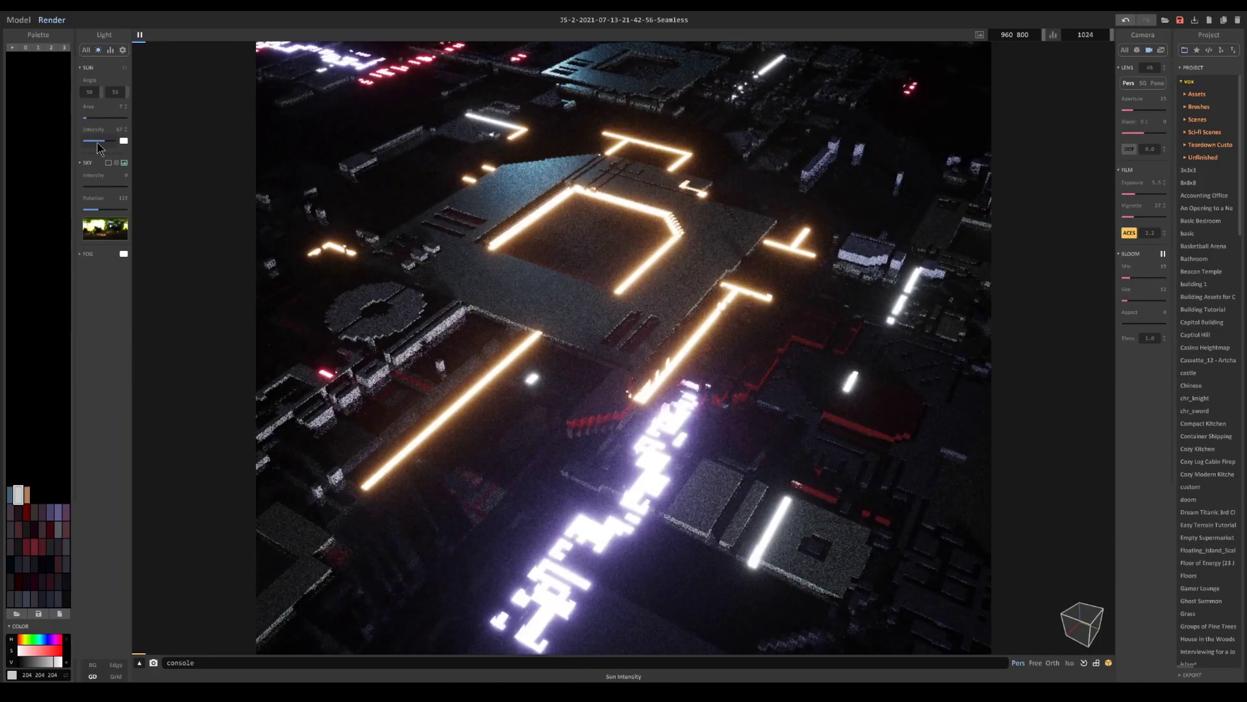
click(123, 140)
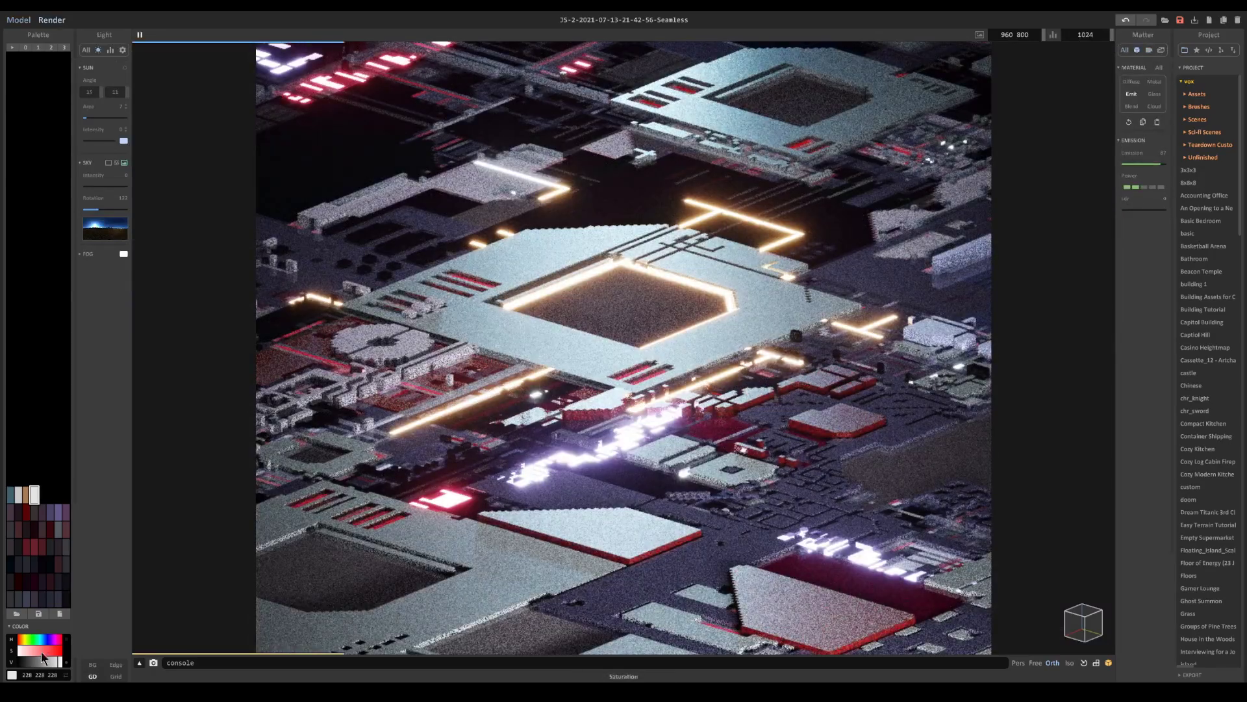
Recolor the added white light's palette color to dark brown (91, 70, 46) and adjust the blue light's emission power
drag(41, 651, 33, 662)
drag(27, 640, 20, 640)
click(39, 649)
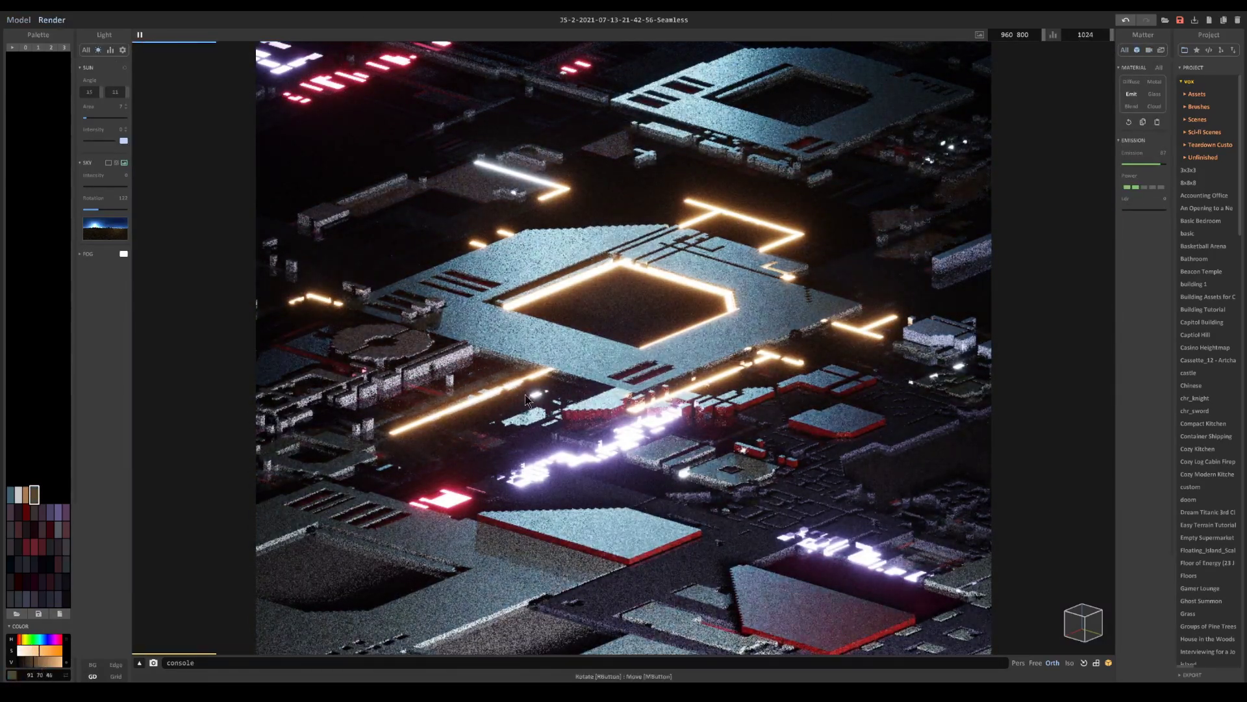
click(10, 495)
click(1151, 187)
Try the Glass material on the dark purple-gray terrain color and return it to Metal
alt+click(751, 538)
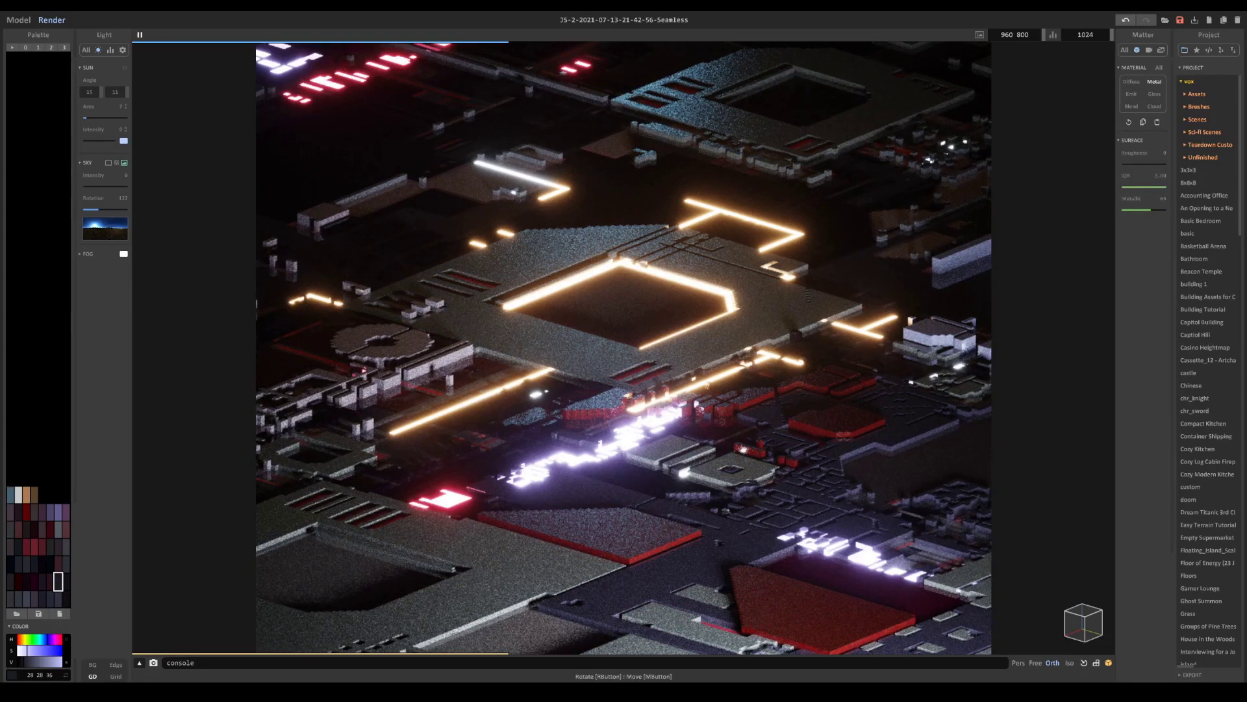
click(1154, 94)
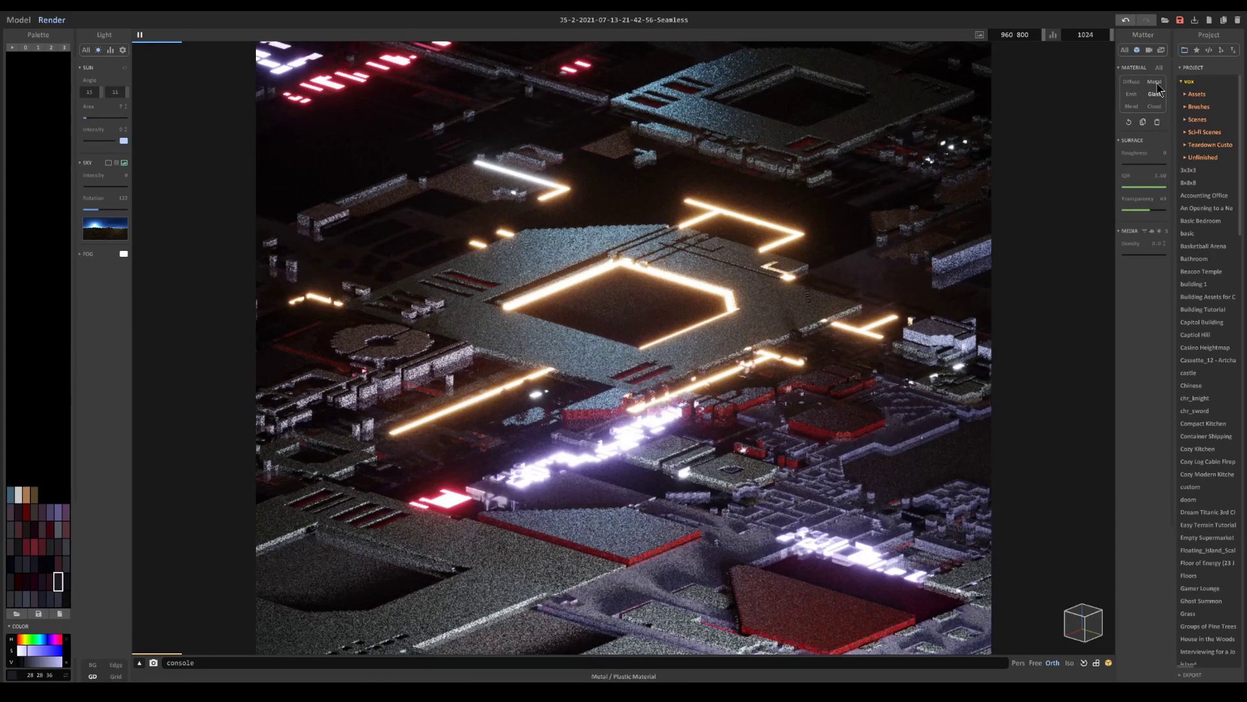
click(1156, 83)
Save the project and set the render resolution to 1995 by 1662
click(1184, 24)
drag(1043, 35, 1137, 67)
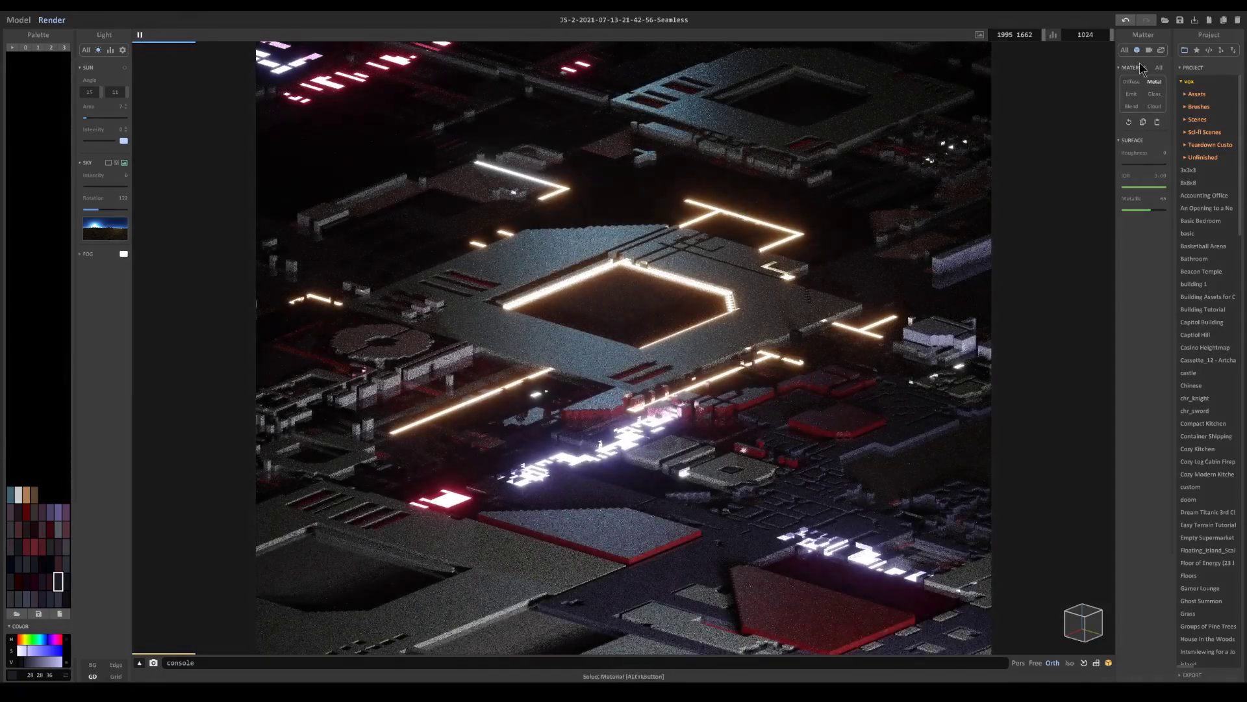
Lower the emission of the tan light strips and brighten the blue light's palette color
click(605, 556)
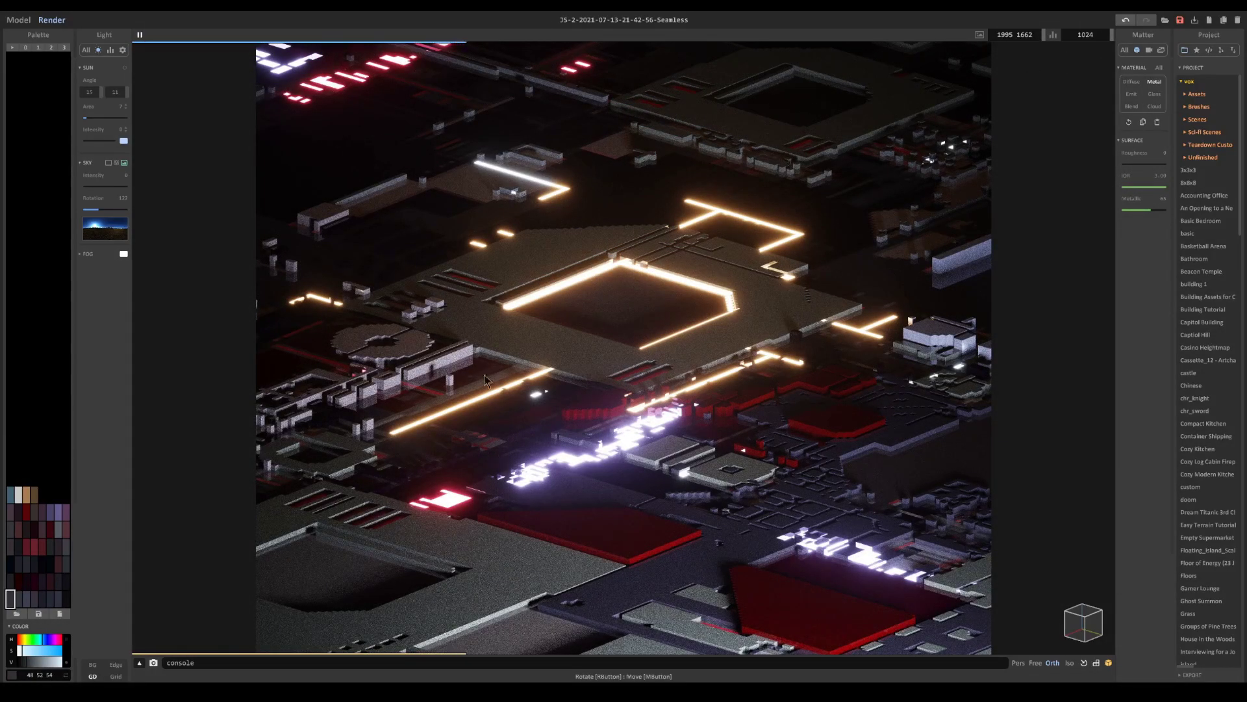
click(416, 359)
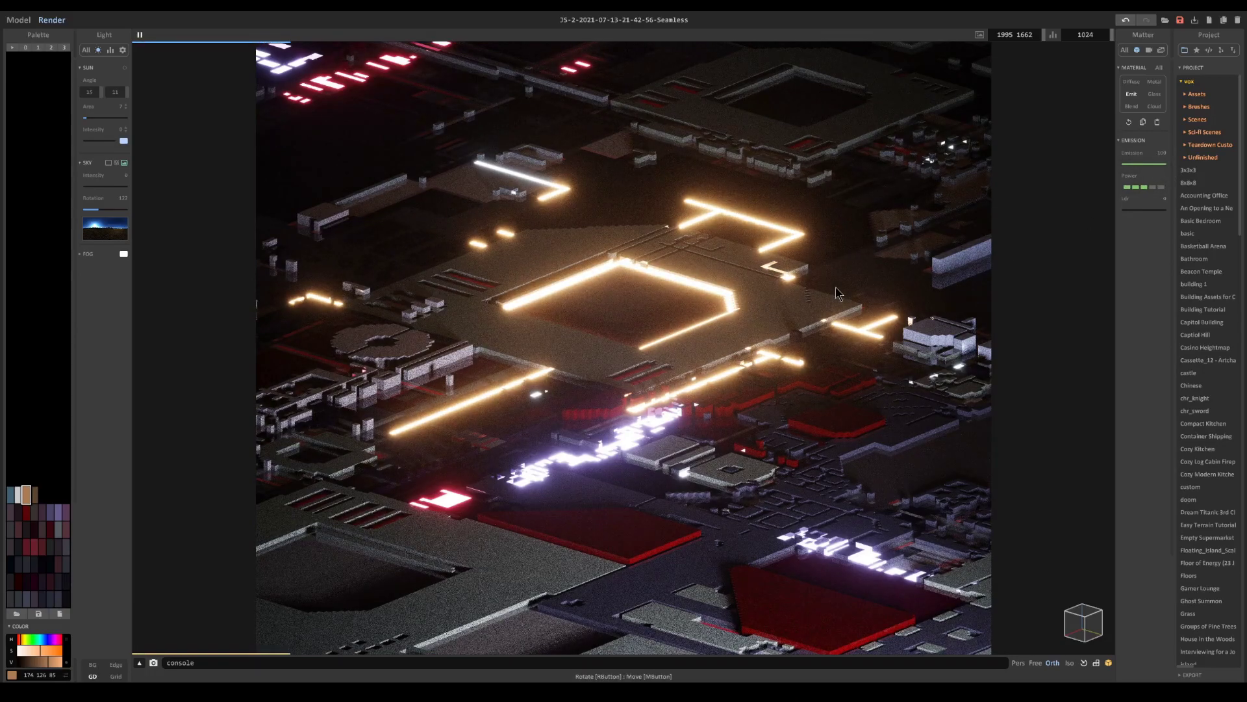
click(1149, 165)
click(11, 495)
click(49, 662)
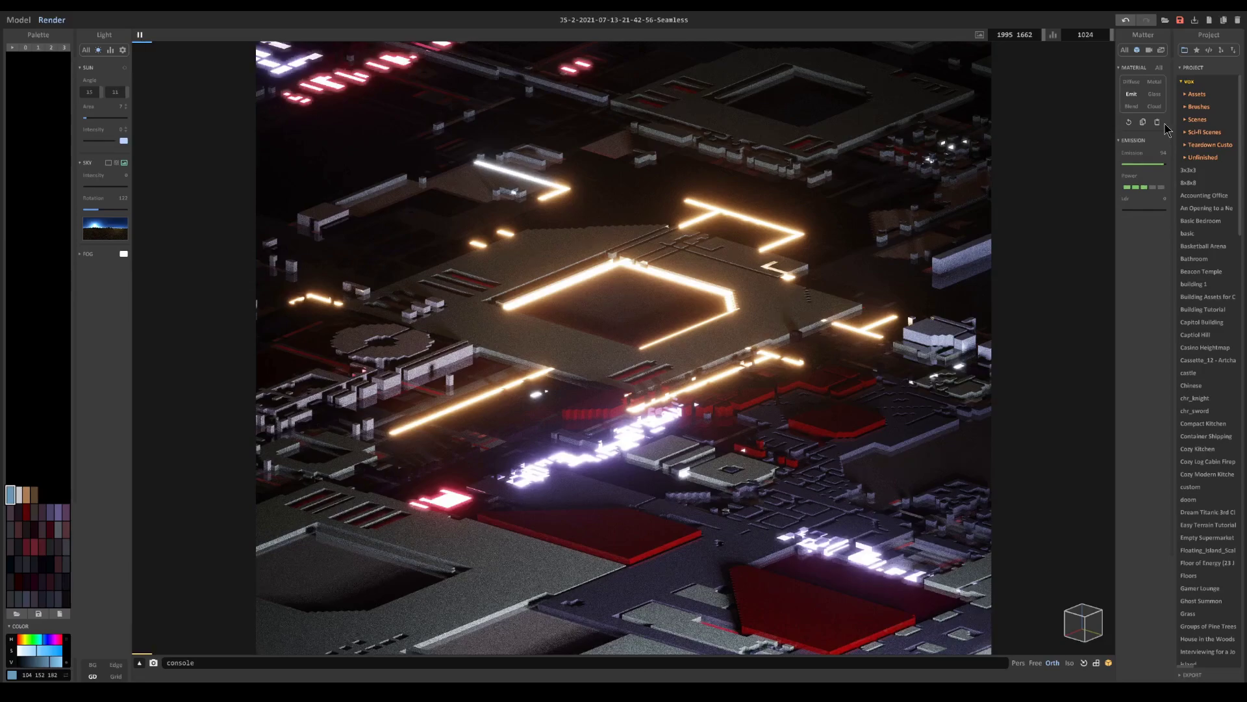